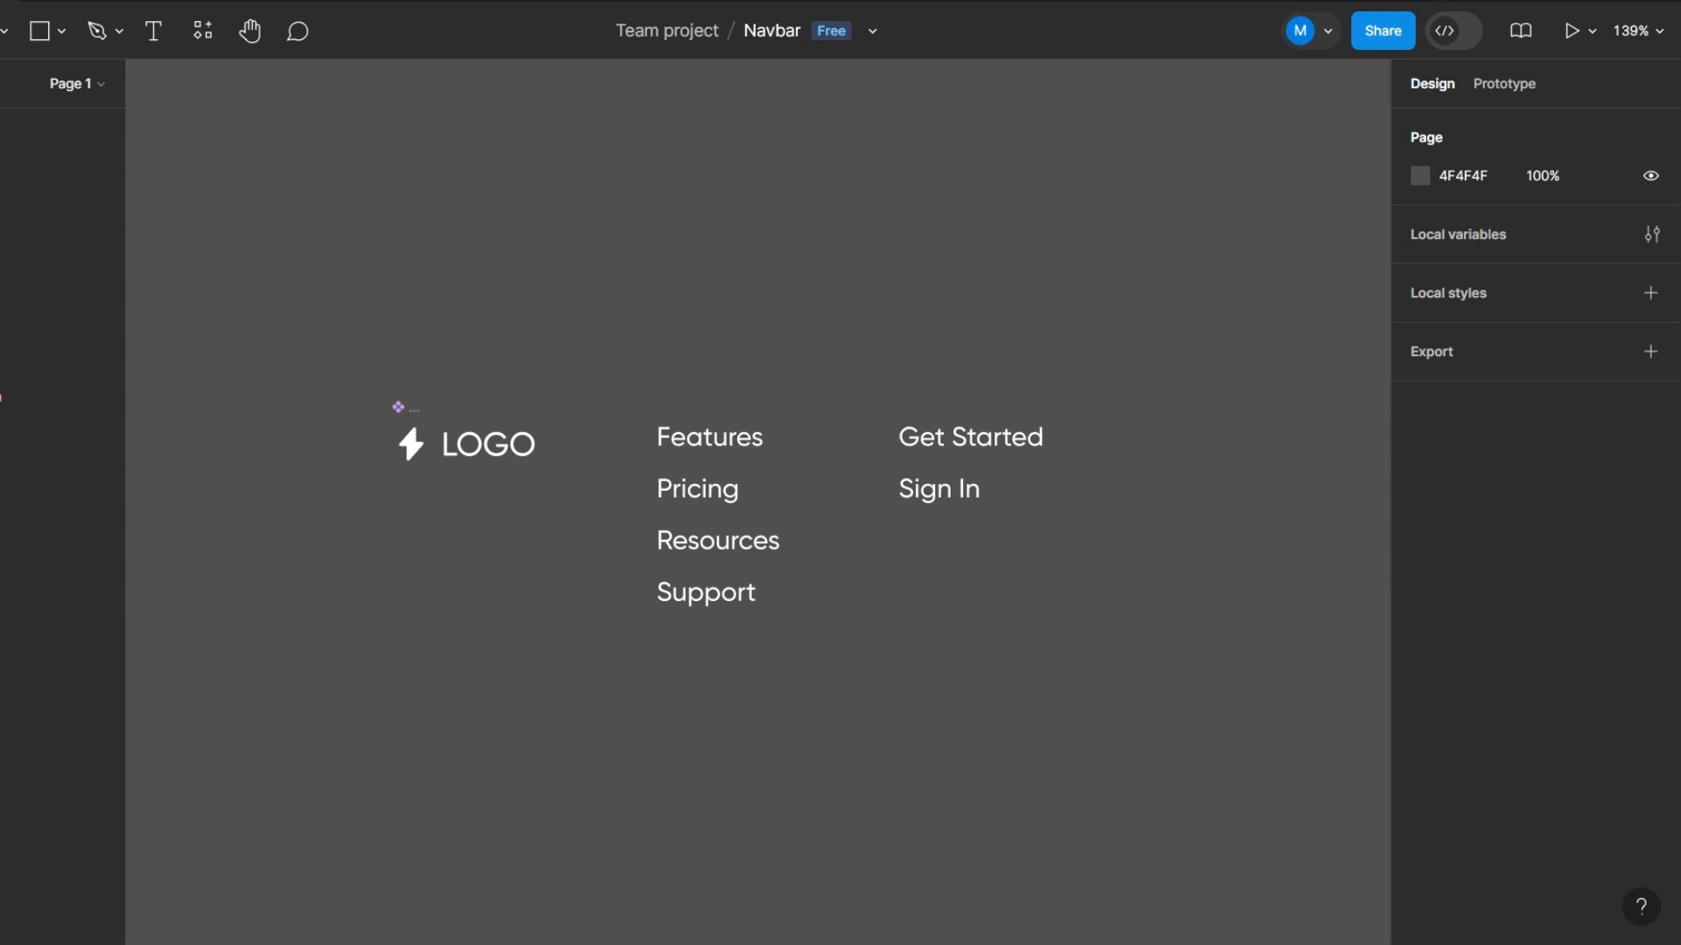
- Examine the logo, the navigation links and the Get Started and Sign In texts on the canvas
scroll(622, 572, "down", 5)
scroll(637, 616, "up", 5)
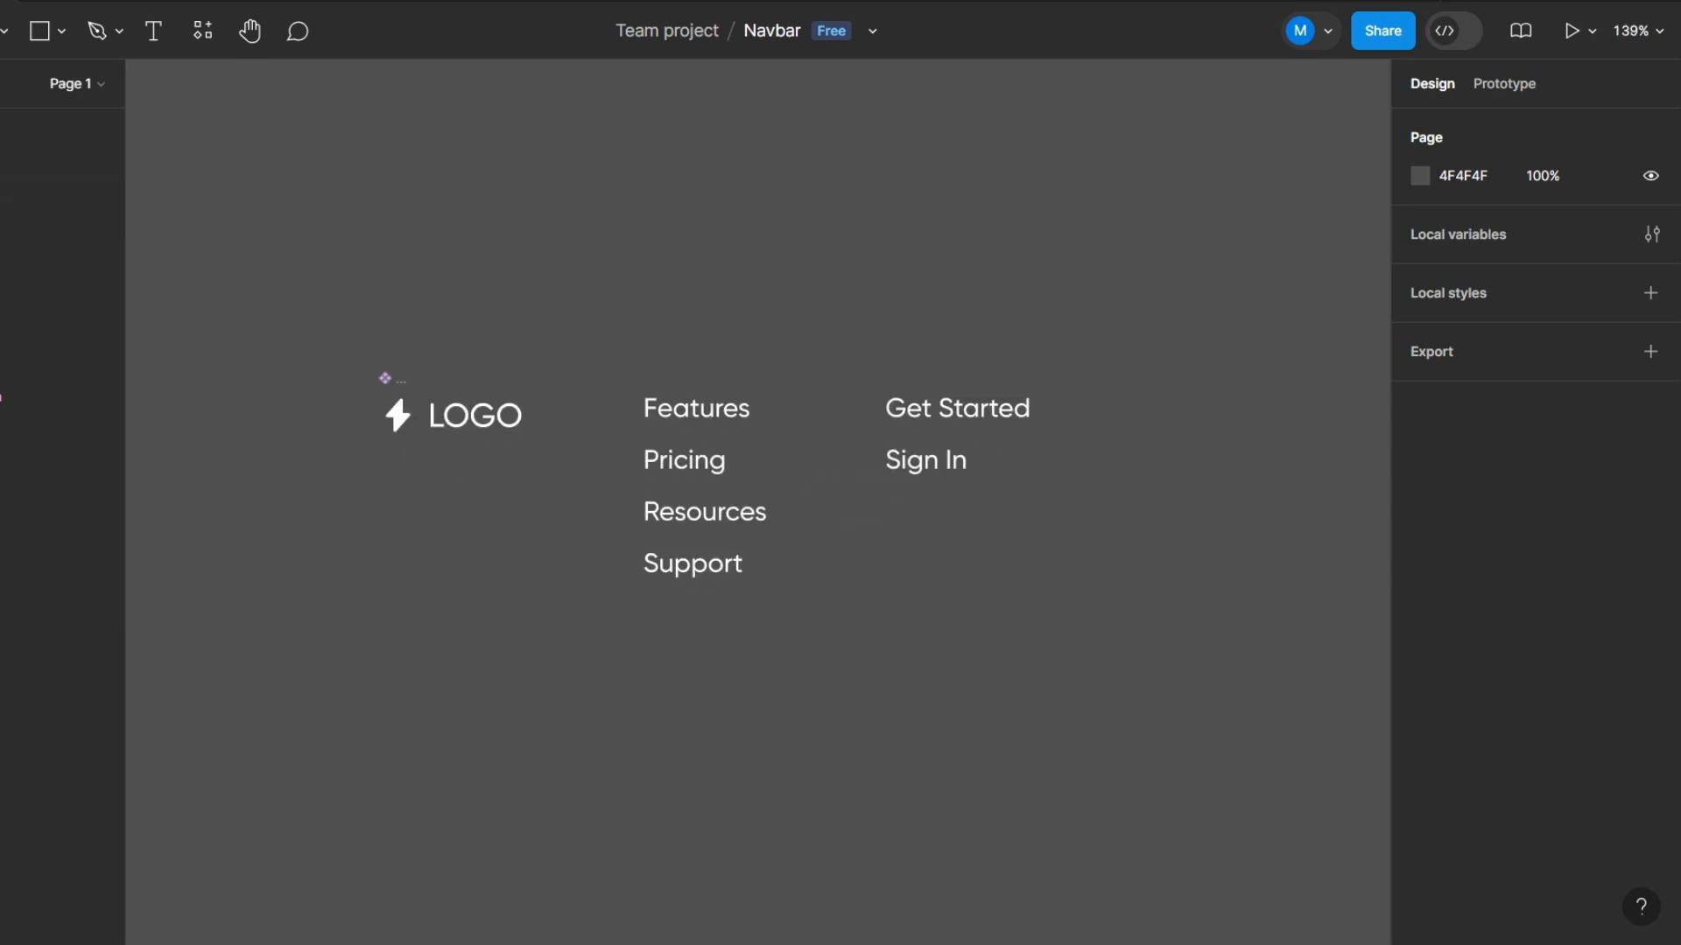
scroll(637, 615, "up", 1)
scroll(709, 490, "up", 1)
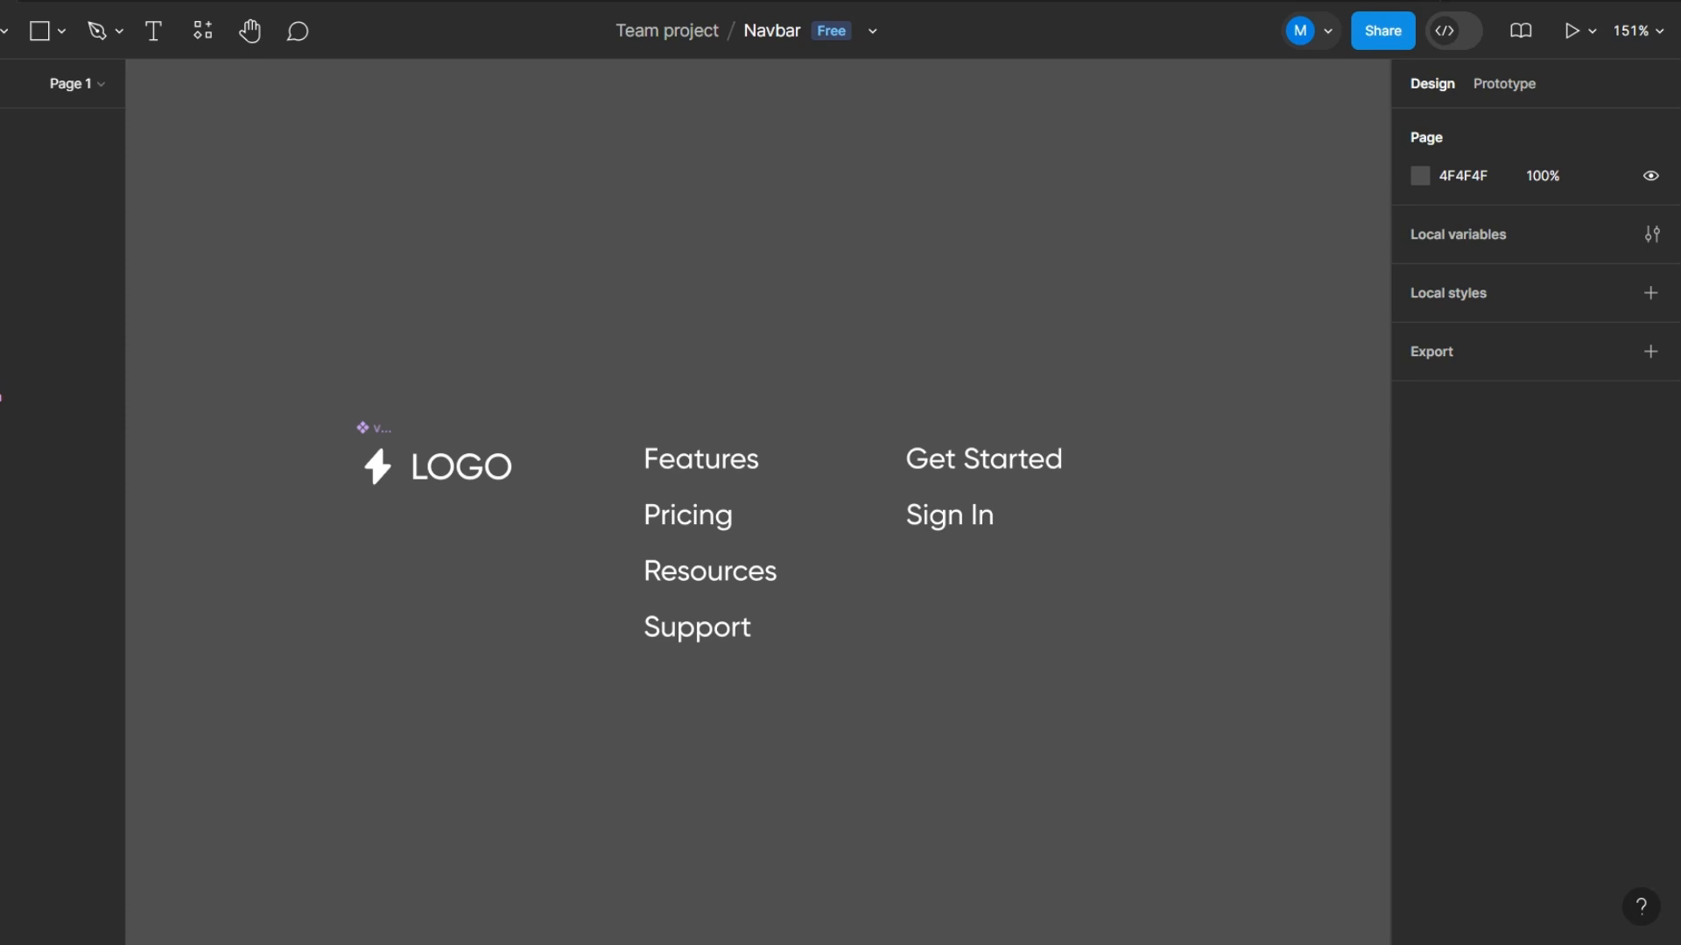
left_click_drag(624, 395, 836, 772)
left_click(836, 773)
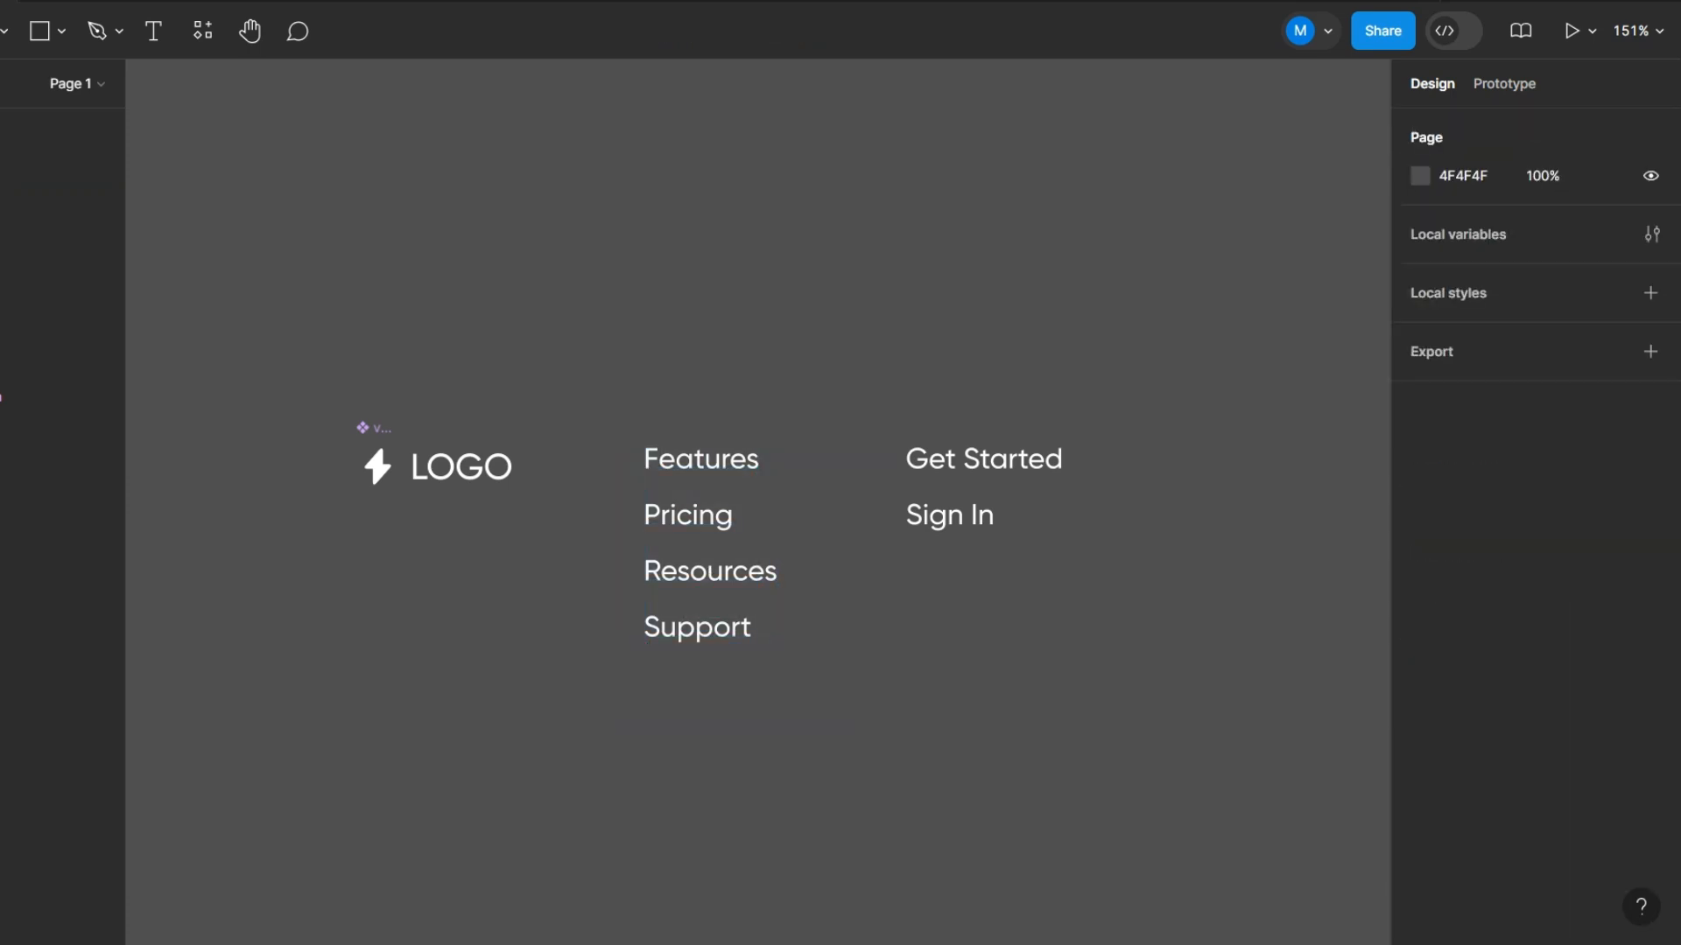
scroll(996, 549, "up", 2)
left_click_drag(832, 334, 1101, 639)
key("Escape")
scroll(913, 520, "down", 5)
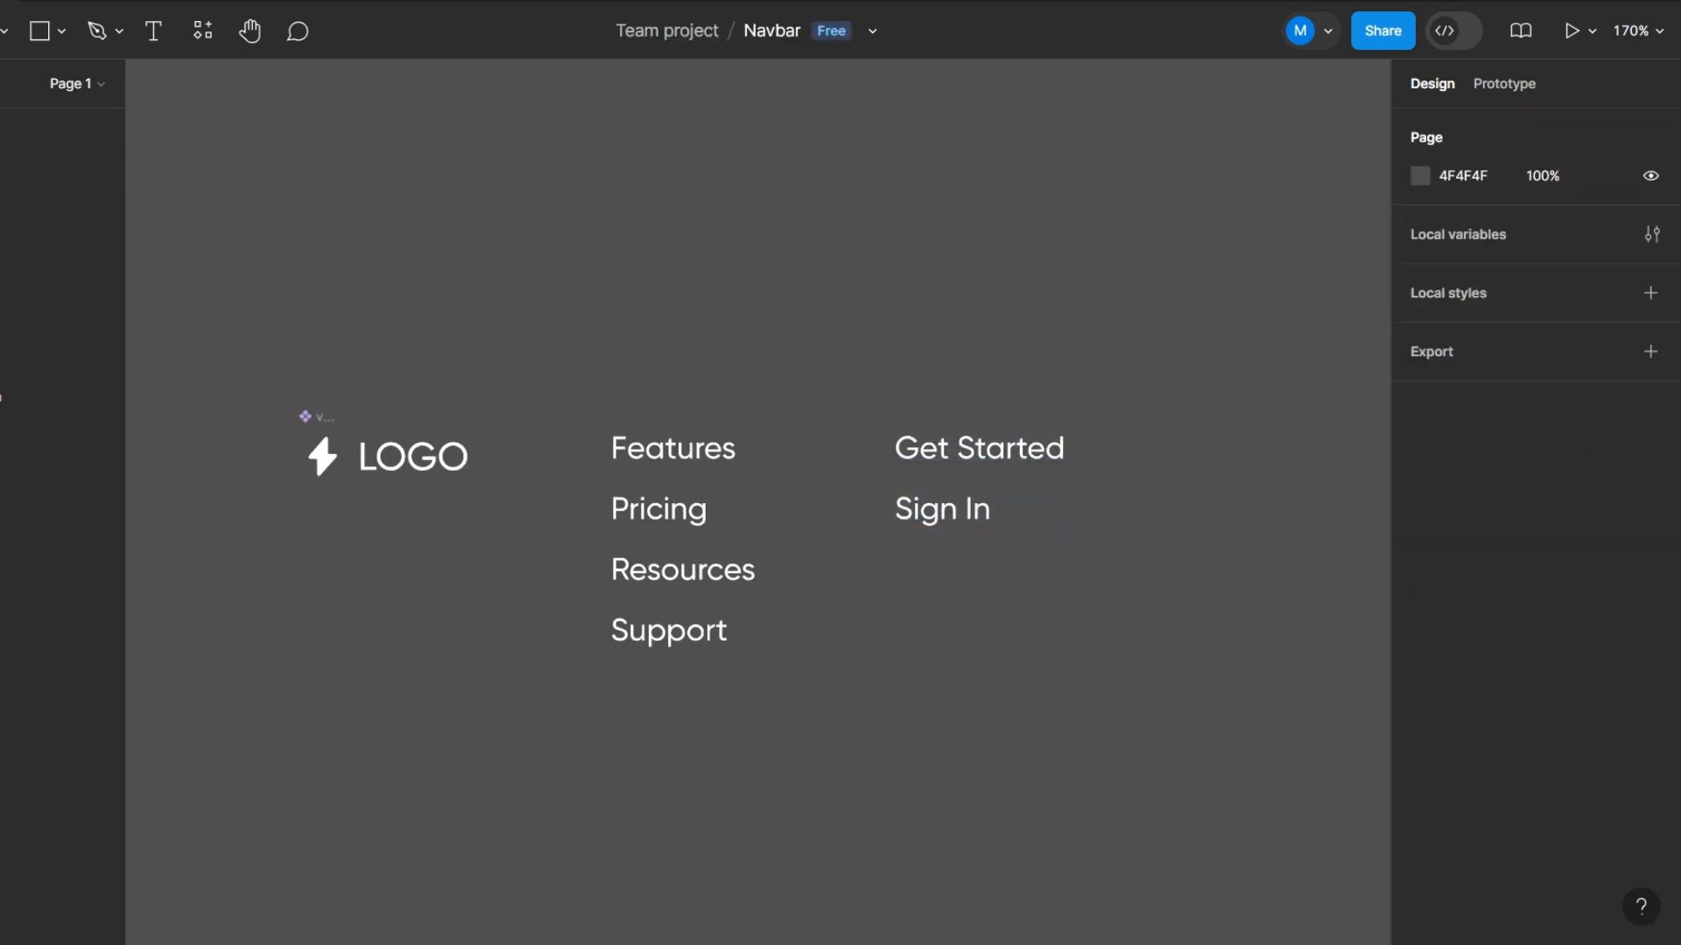
scroll(764, 534, "up", 6)
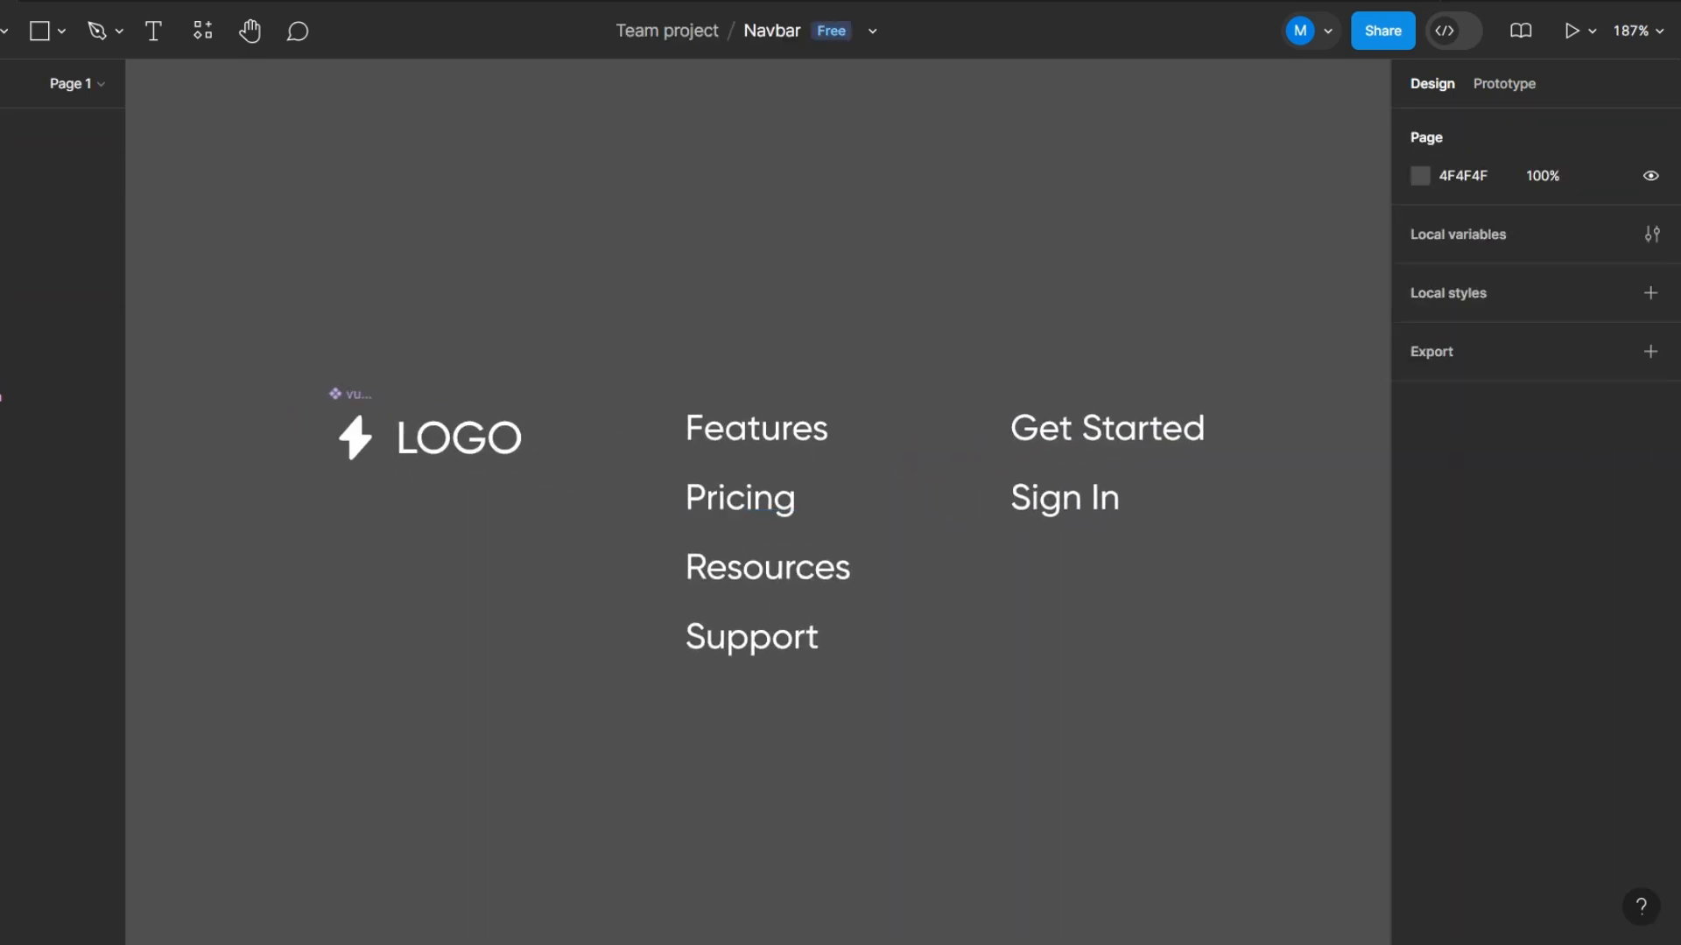
scroll(758, 502, "up", 2)
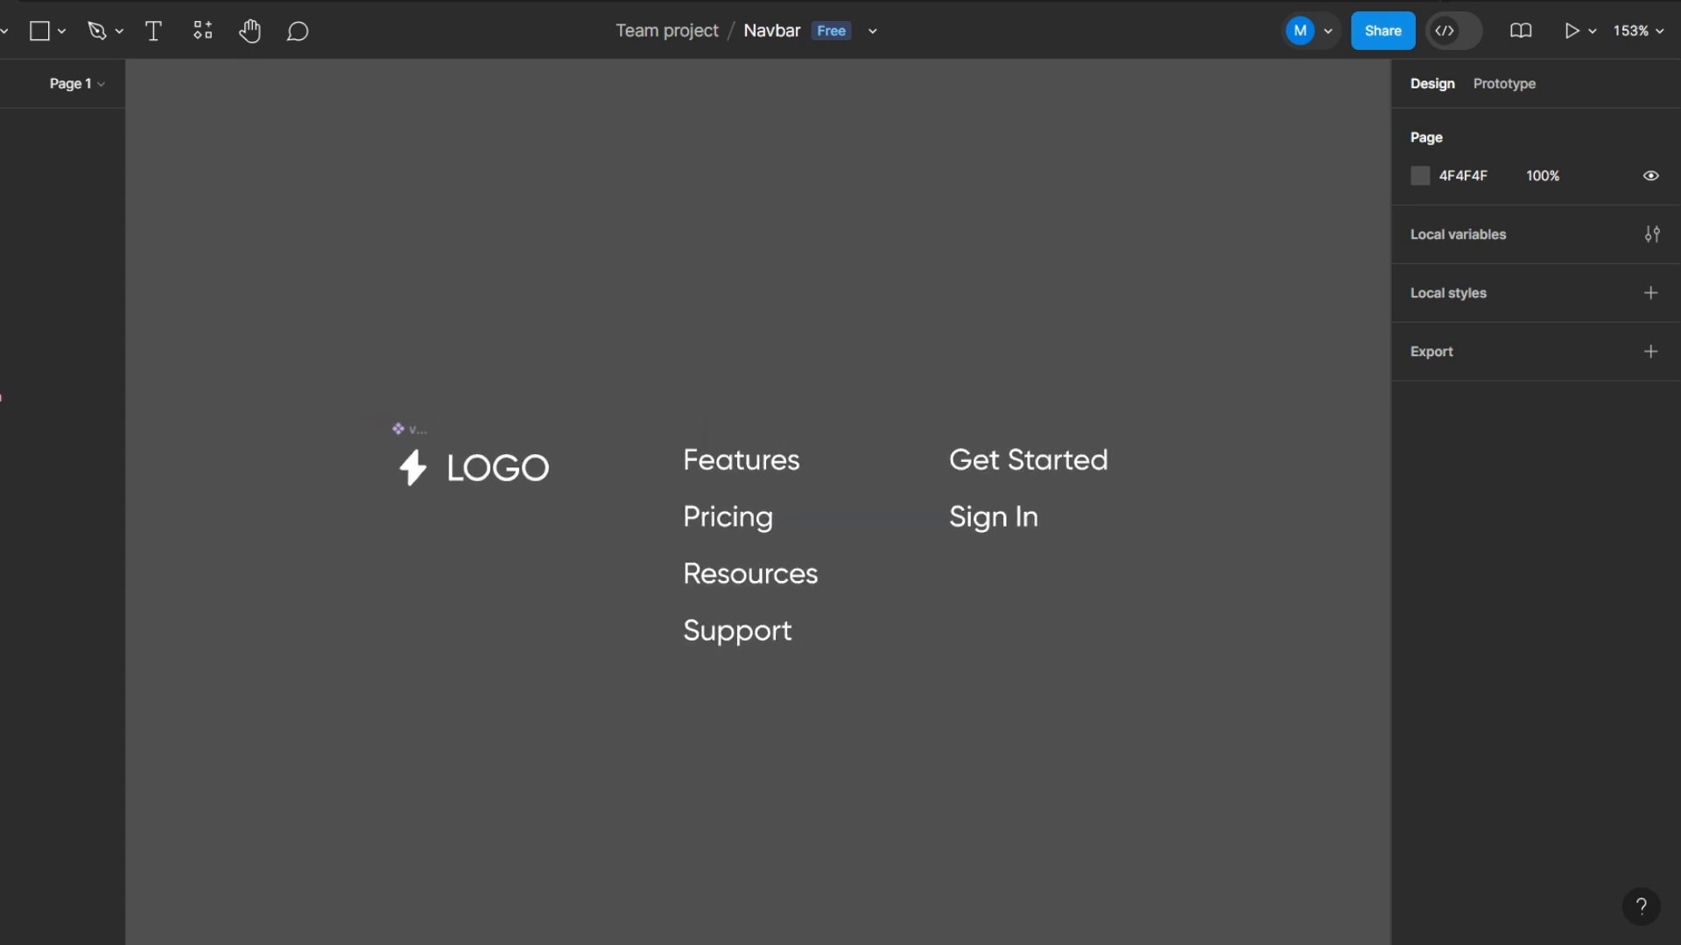
scroll(1016, 465, "up", 4)
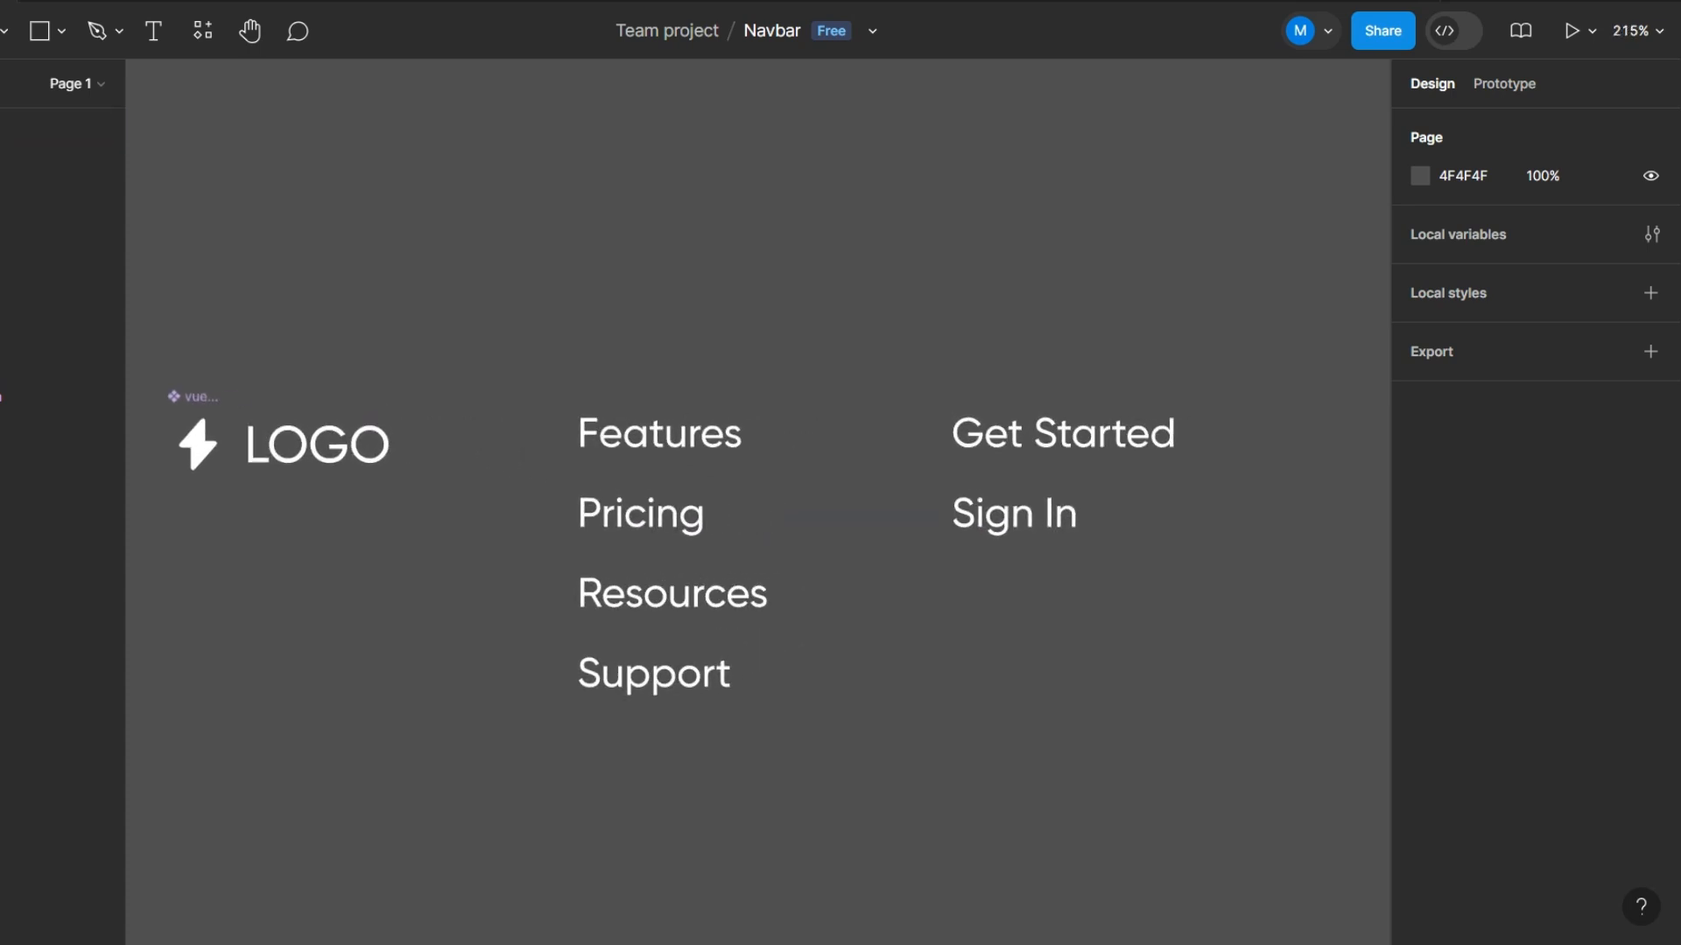
scroll(1015, 465, "down", 3)
scroll(972, 477, "down", 2)
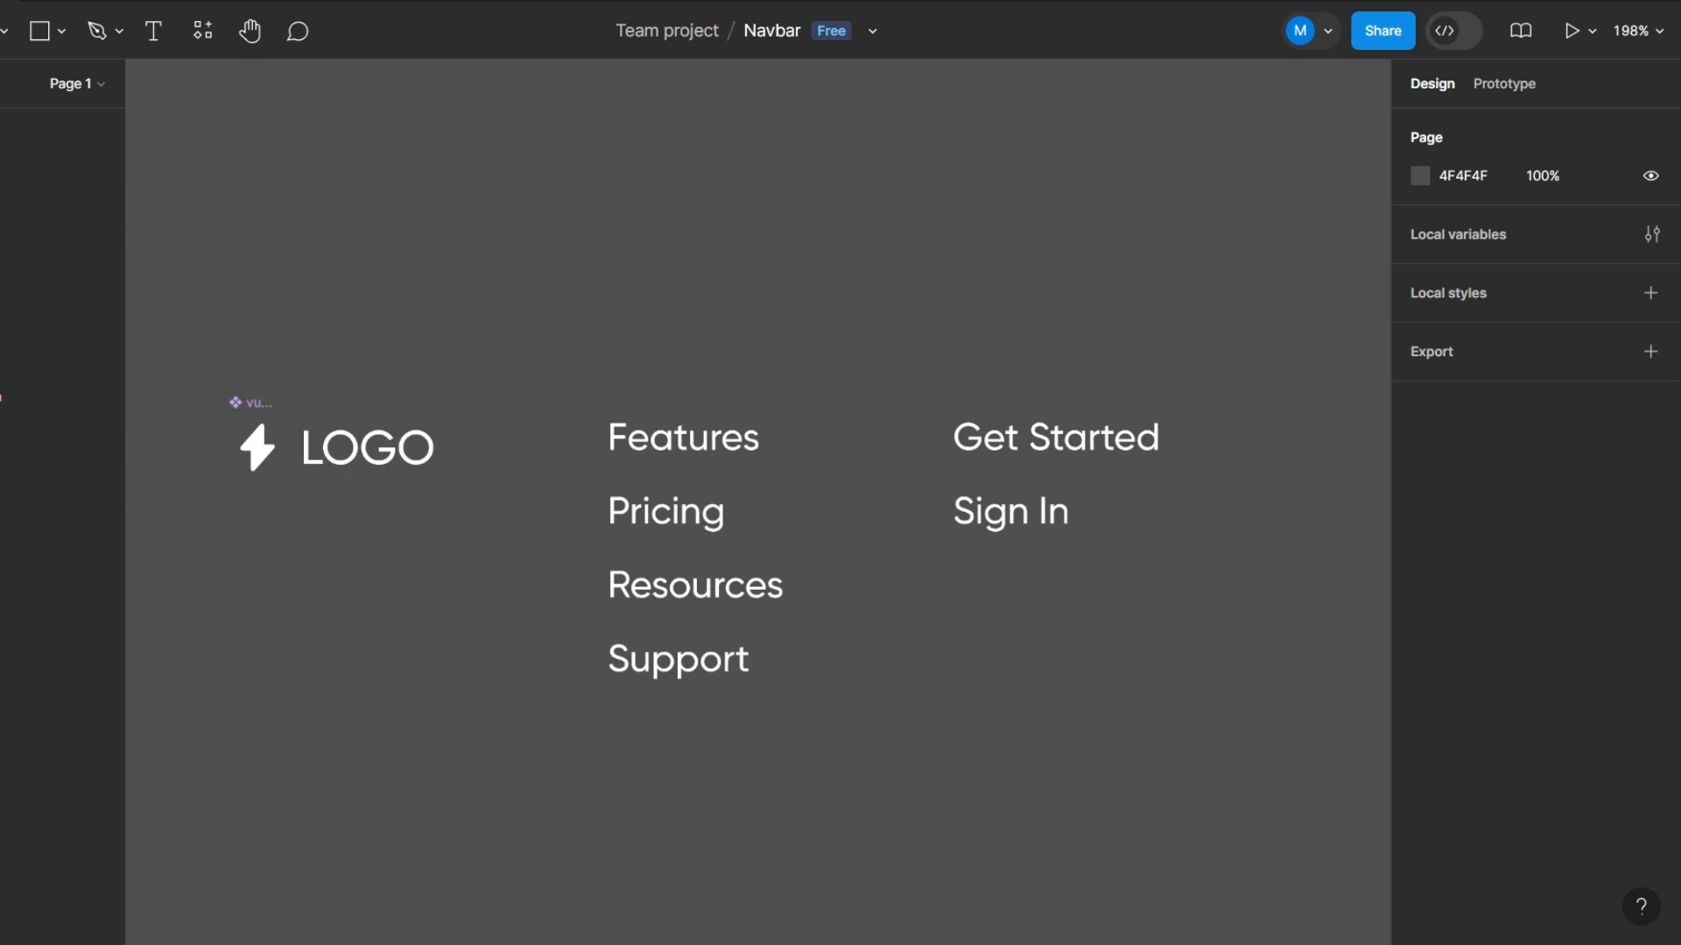
- Wrap the Get Started text in an auto layout frame and set its corner radius to 8
scroll(1226, 429, "up", 5)
left_click(832, 464)
scroll(683, 464, "down", 1)
scroll(639, 459, "down", 2)
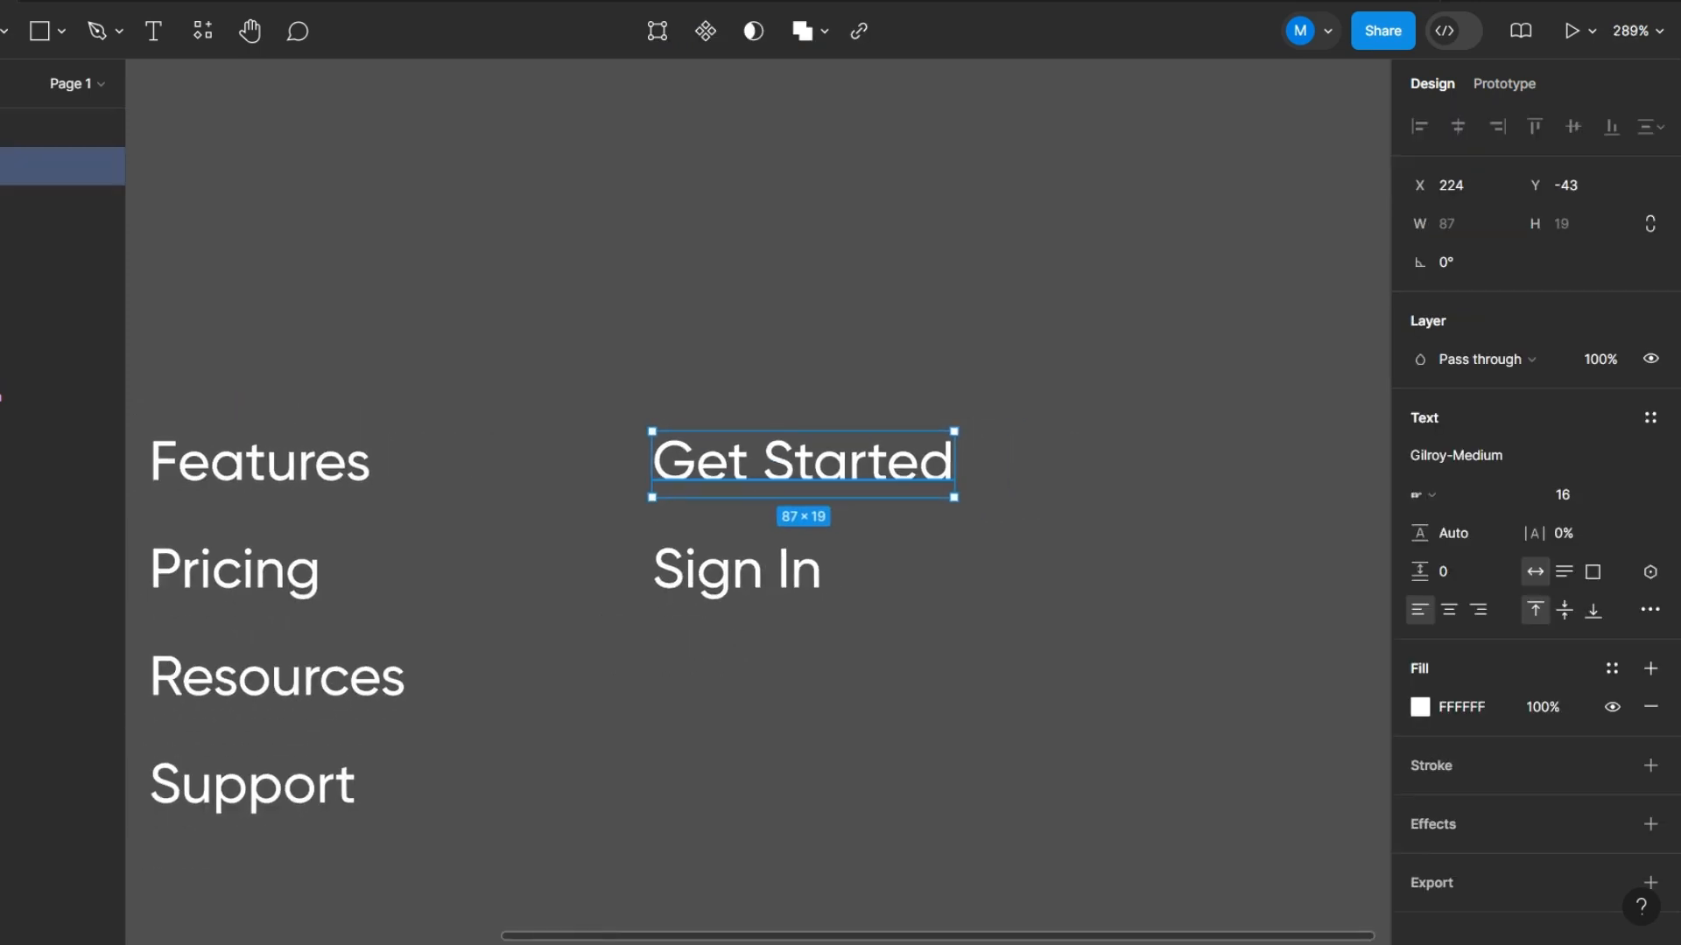
scroll(862, 473, "up", 1)
scroll(863, 473, "up", 1)
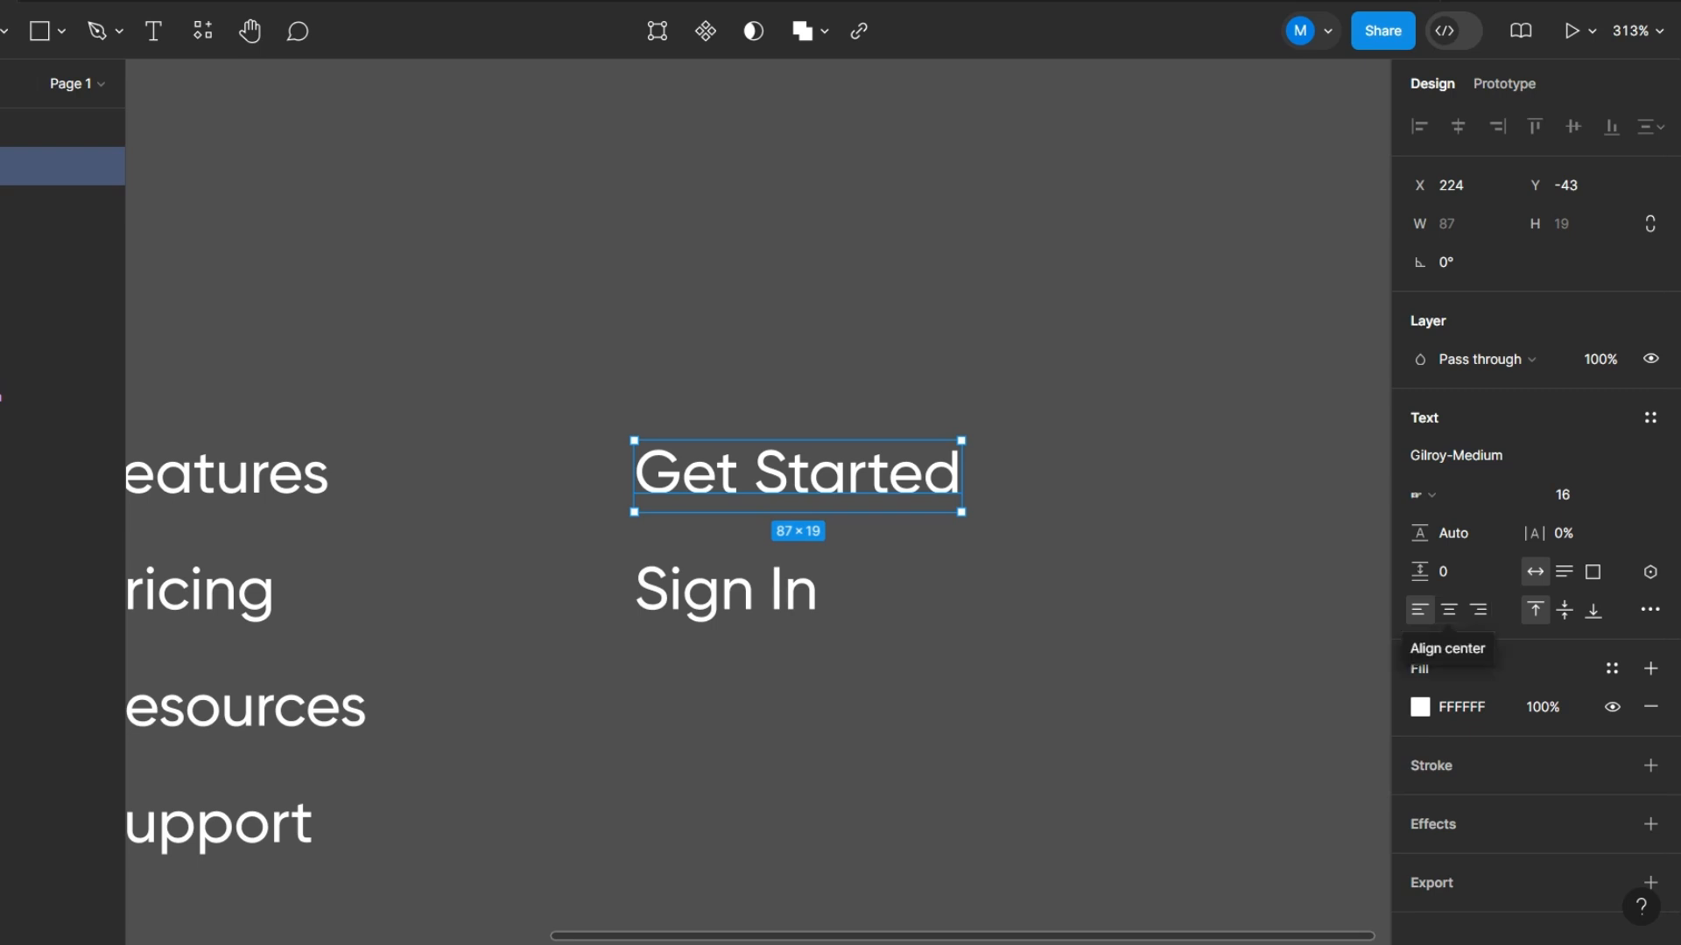
key("shift+a")
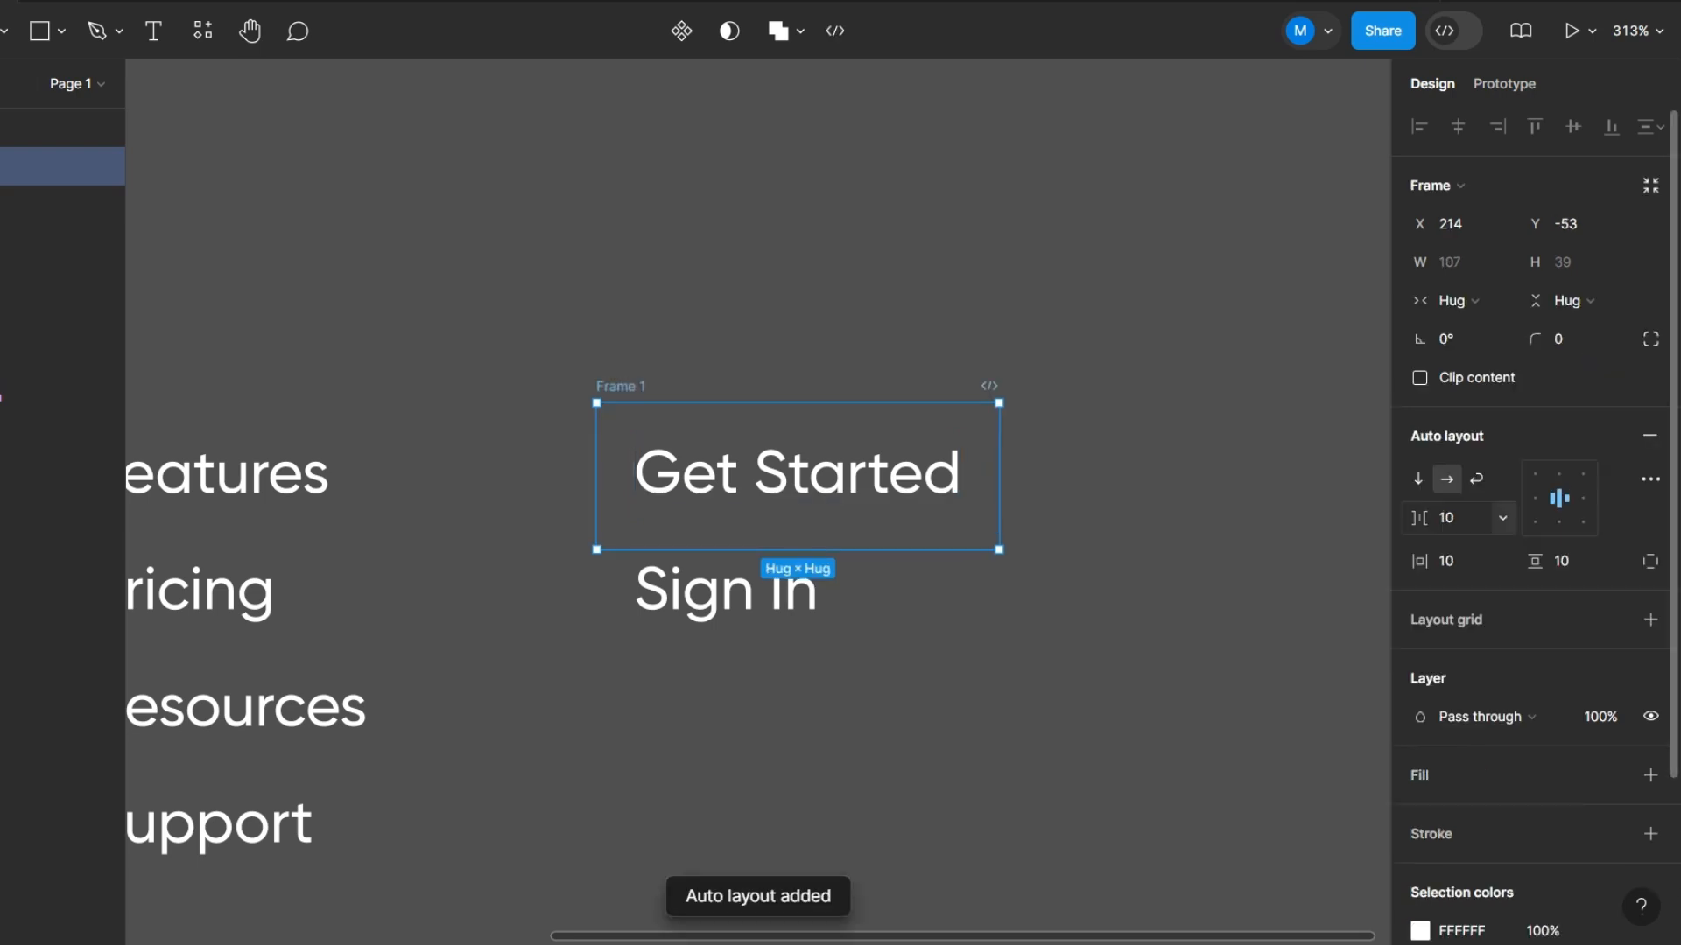
left_click(1566, 340)
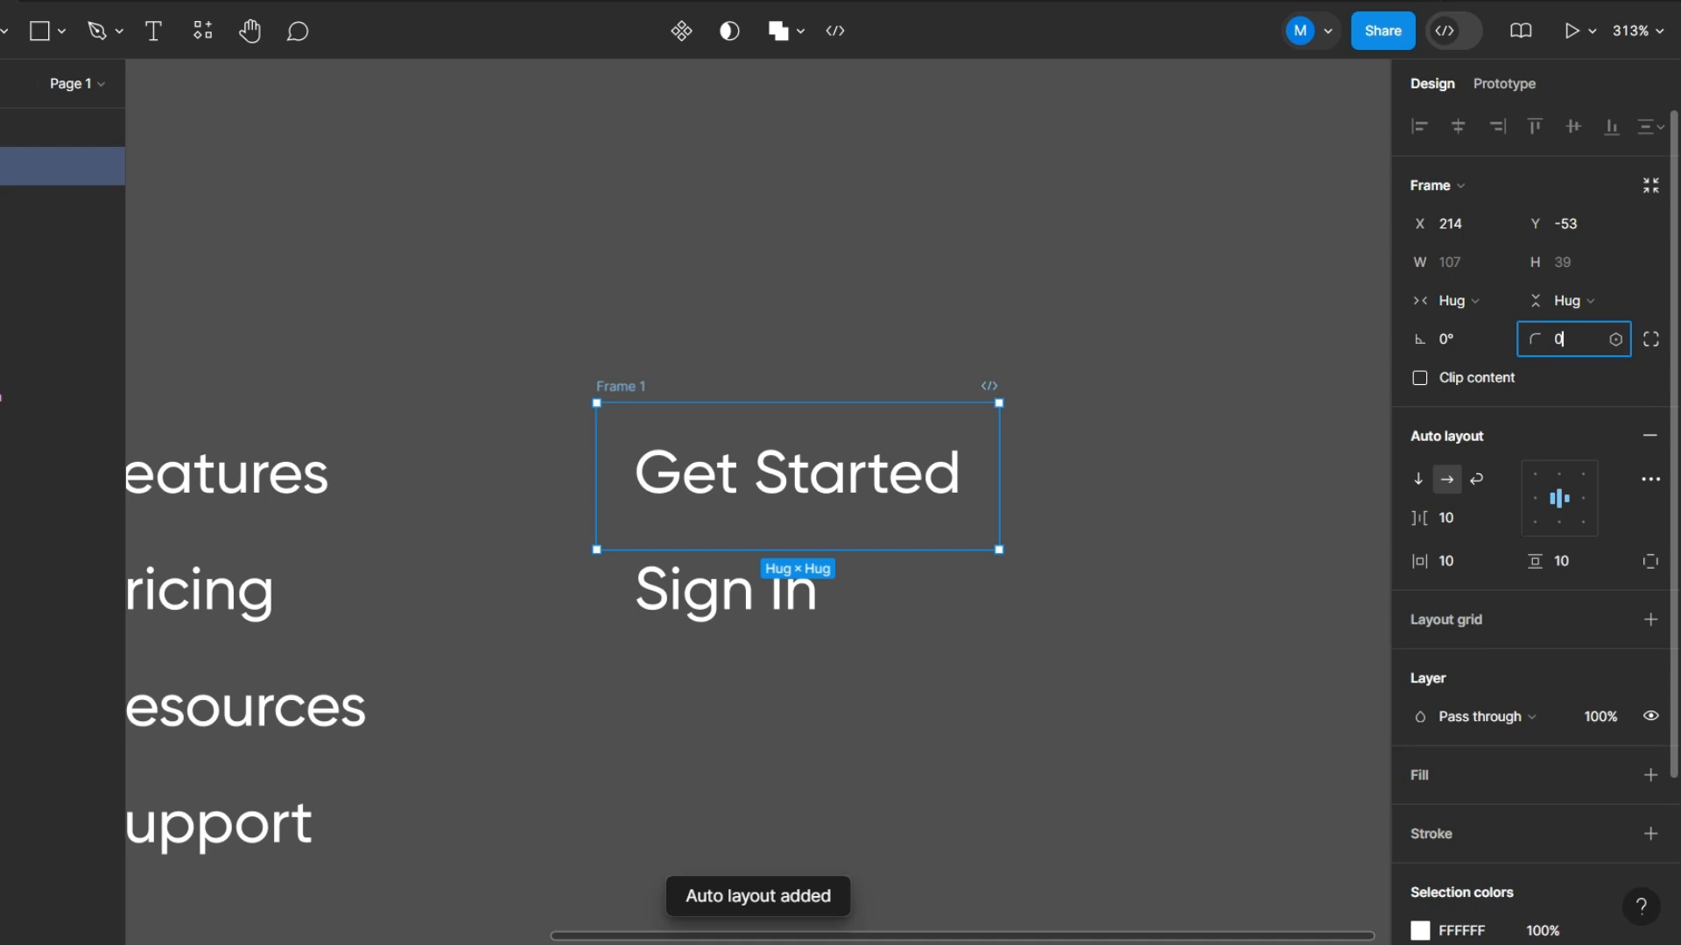
type("8")
key("Return")
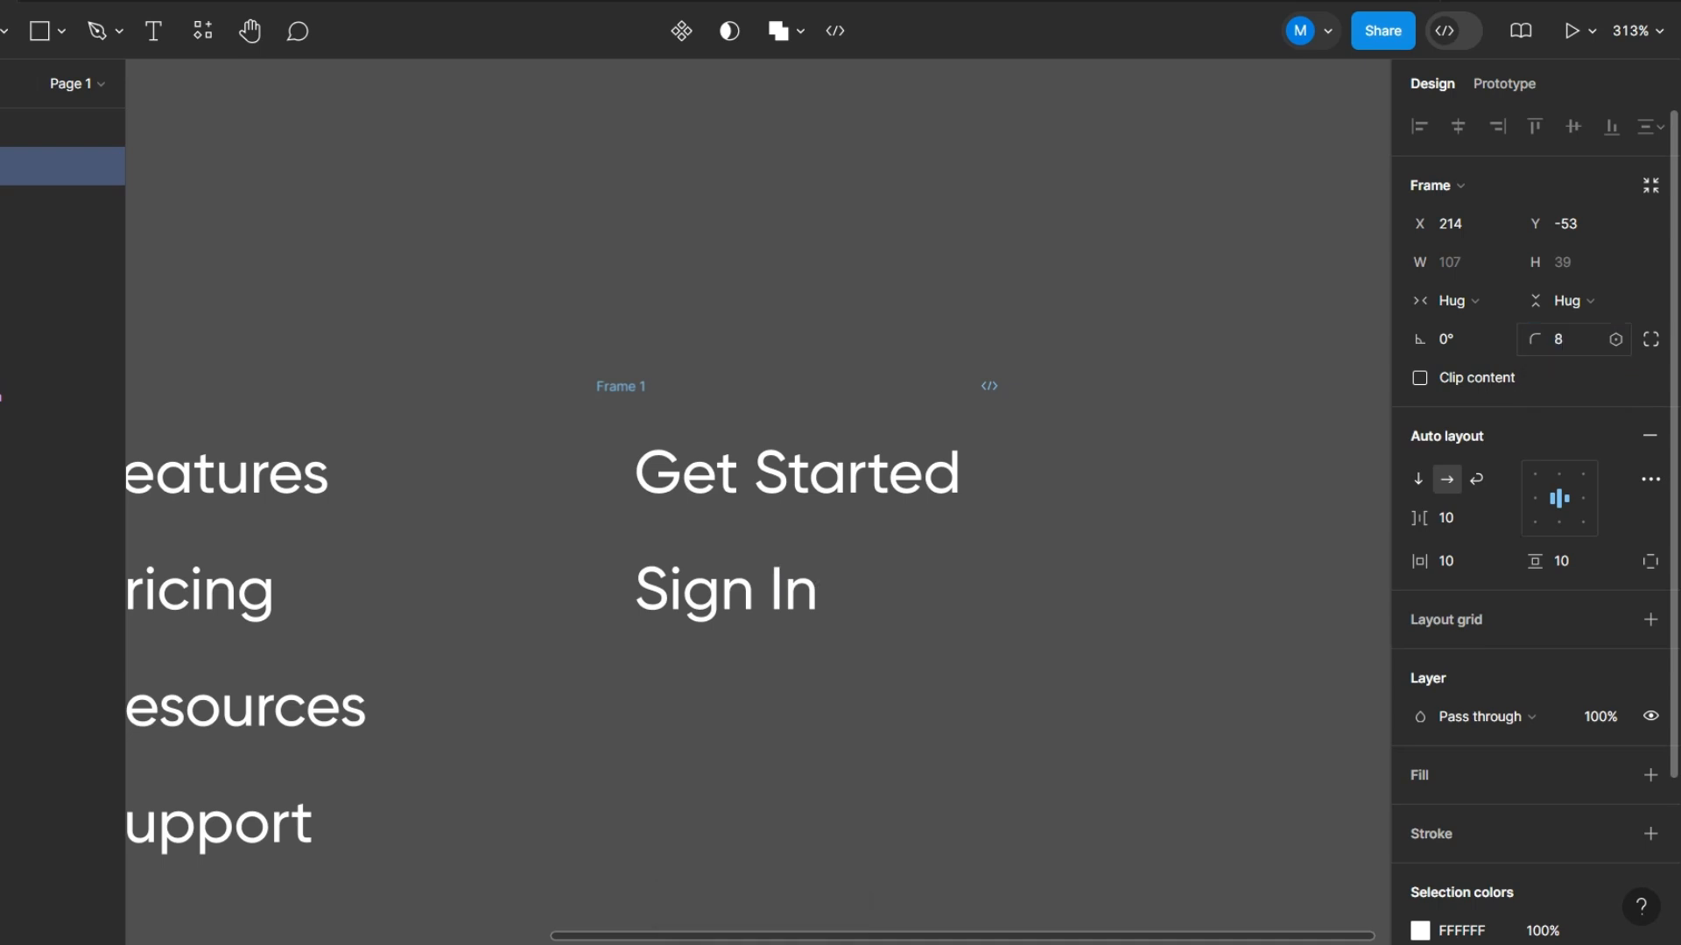
- Add a lime green A5F300 fill to the Get Started frame
left_click(1650, 775)
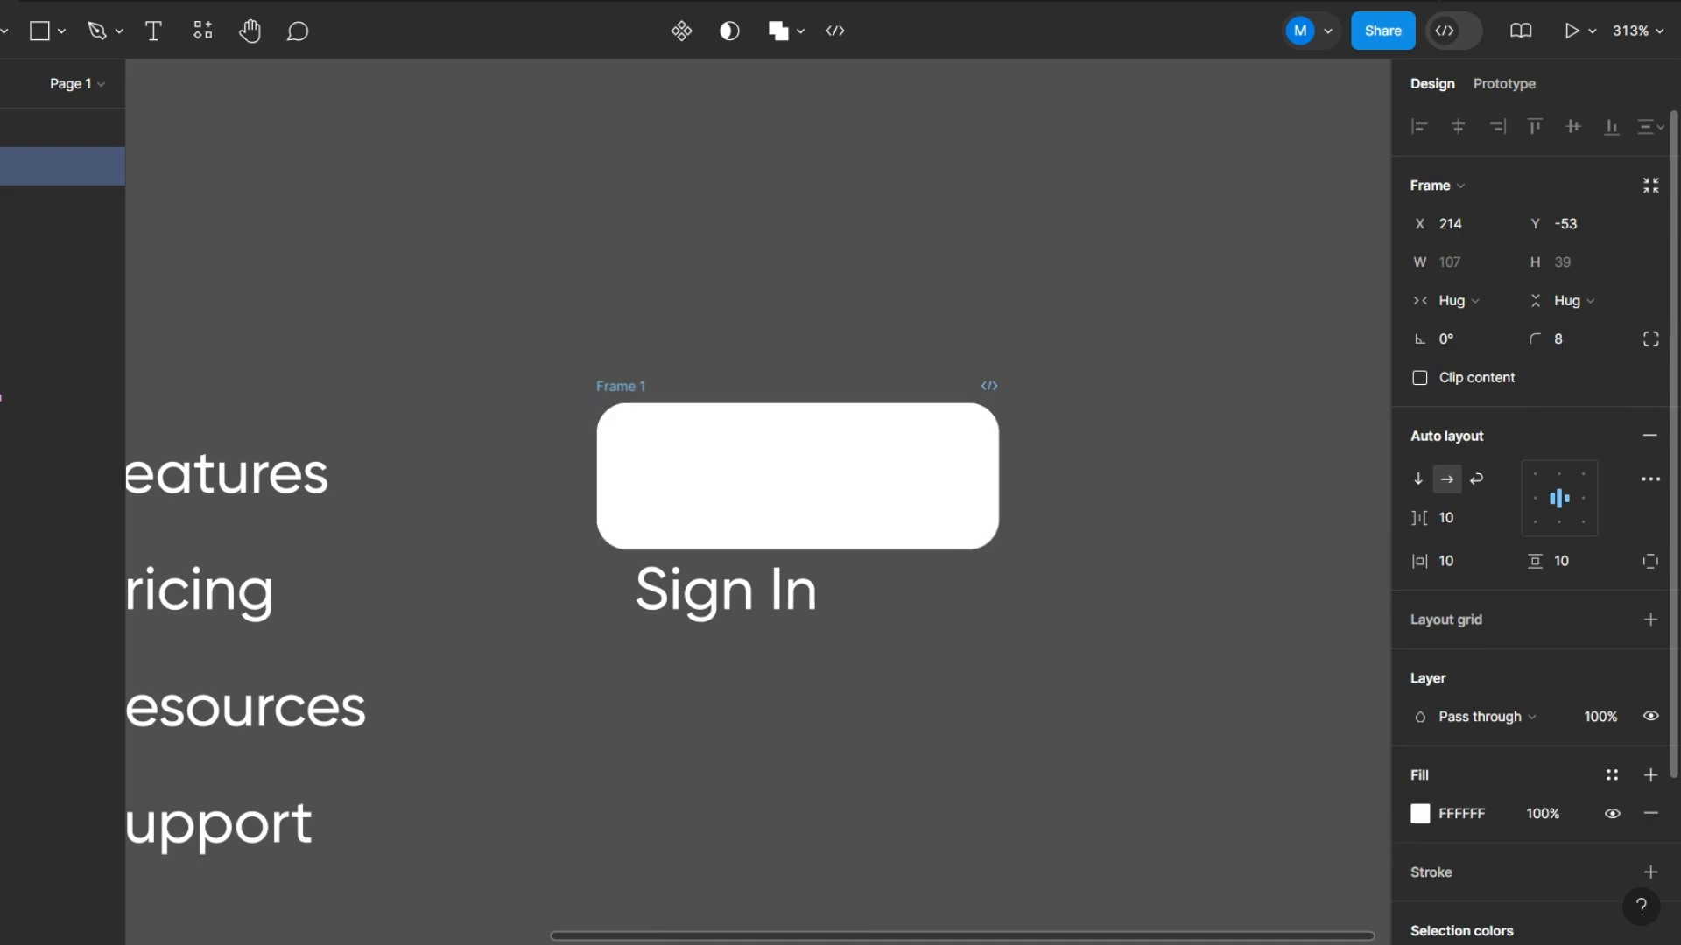
left_click(1420, 814)
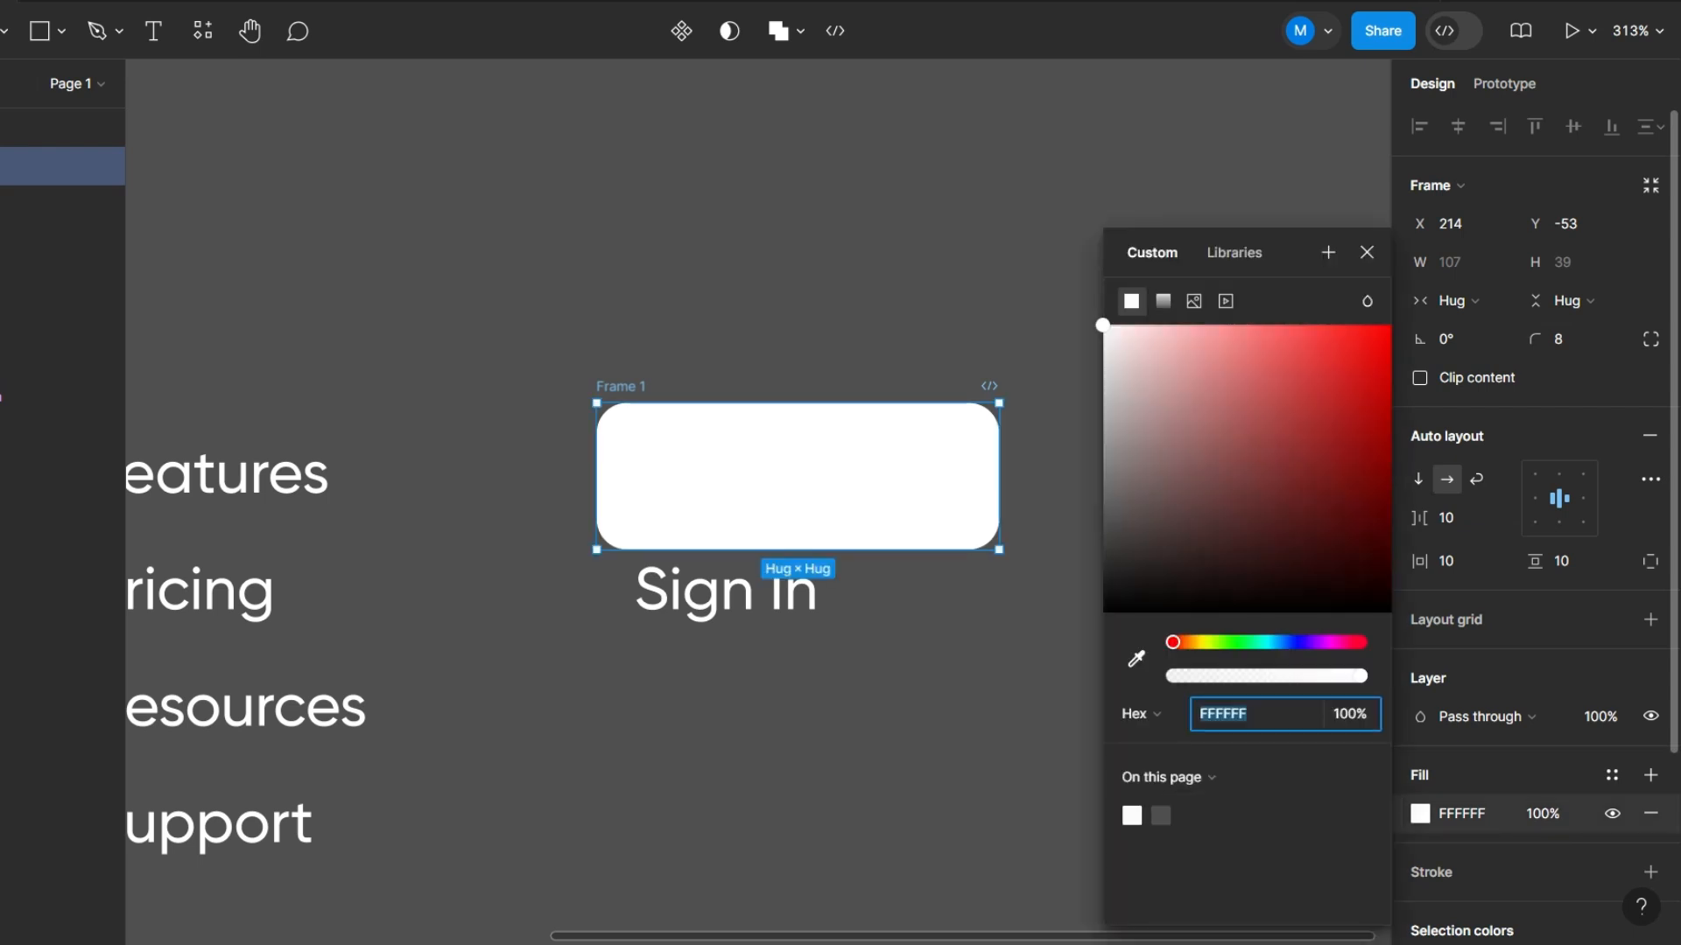
left_click_drag(1173, 642, 1214, 642)
left_click_drag(1376, 400, 1391, 339)
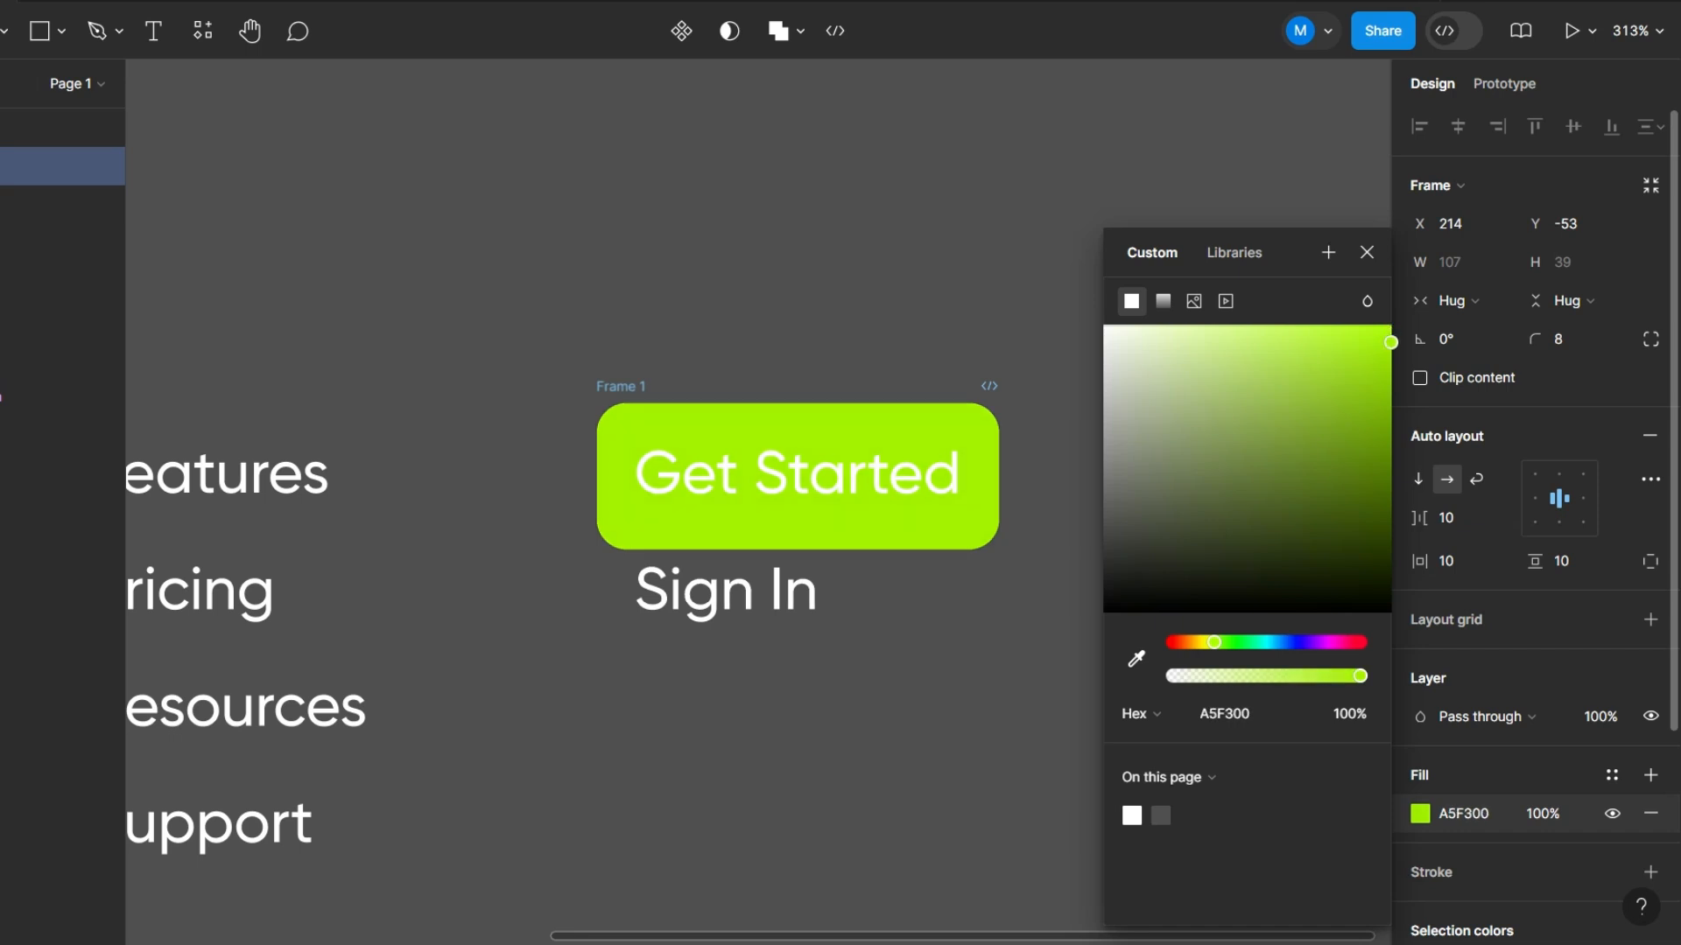
left_click(1366, 253)
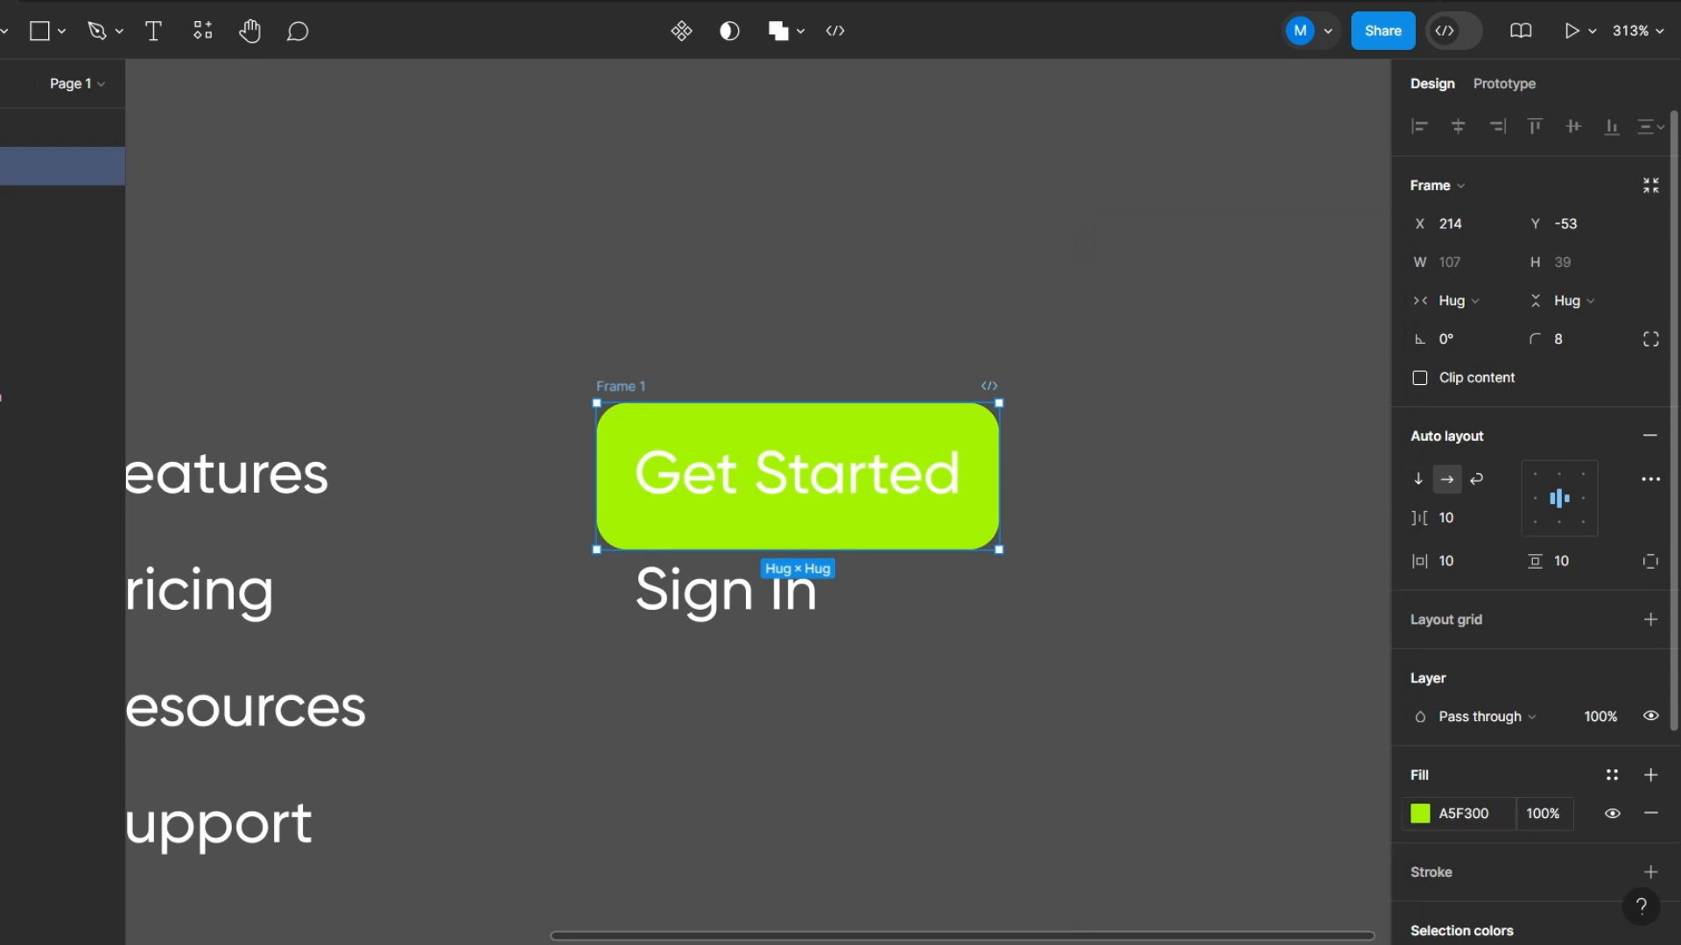
- Change the Get Started text color to dark gray 222222
scroll(1532, 525, "down", 3)
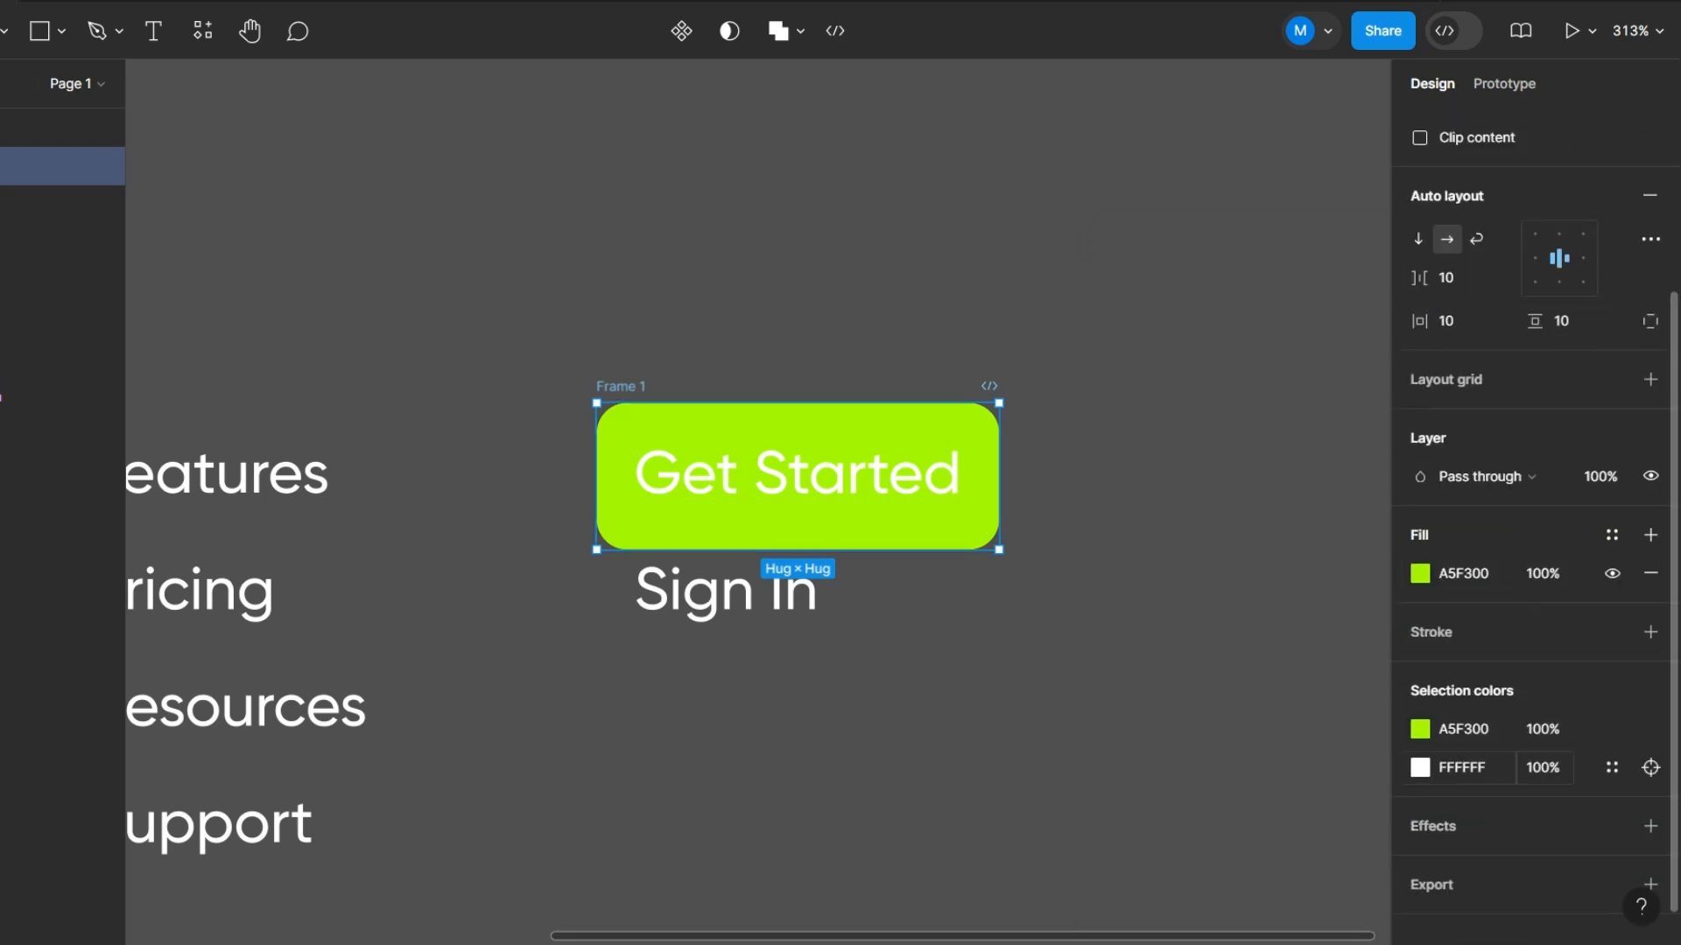
left_click(1420, 768)
left_click_drag(1144, 507, 1103, 575)
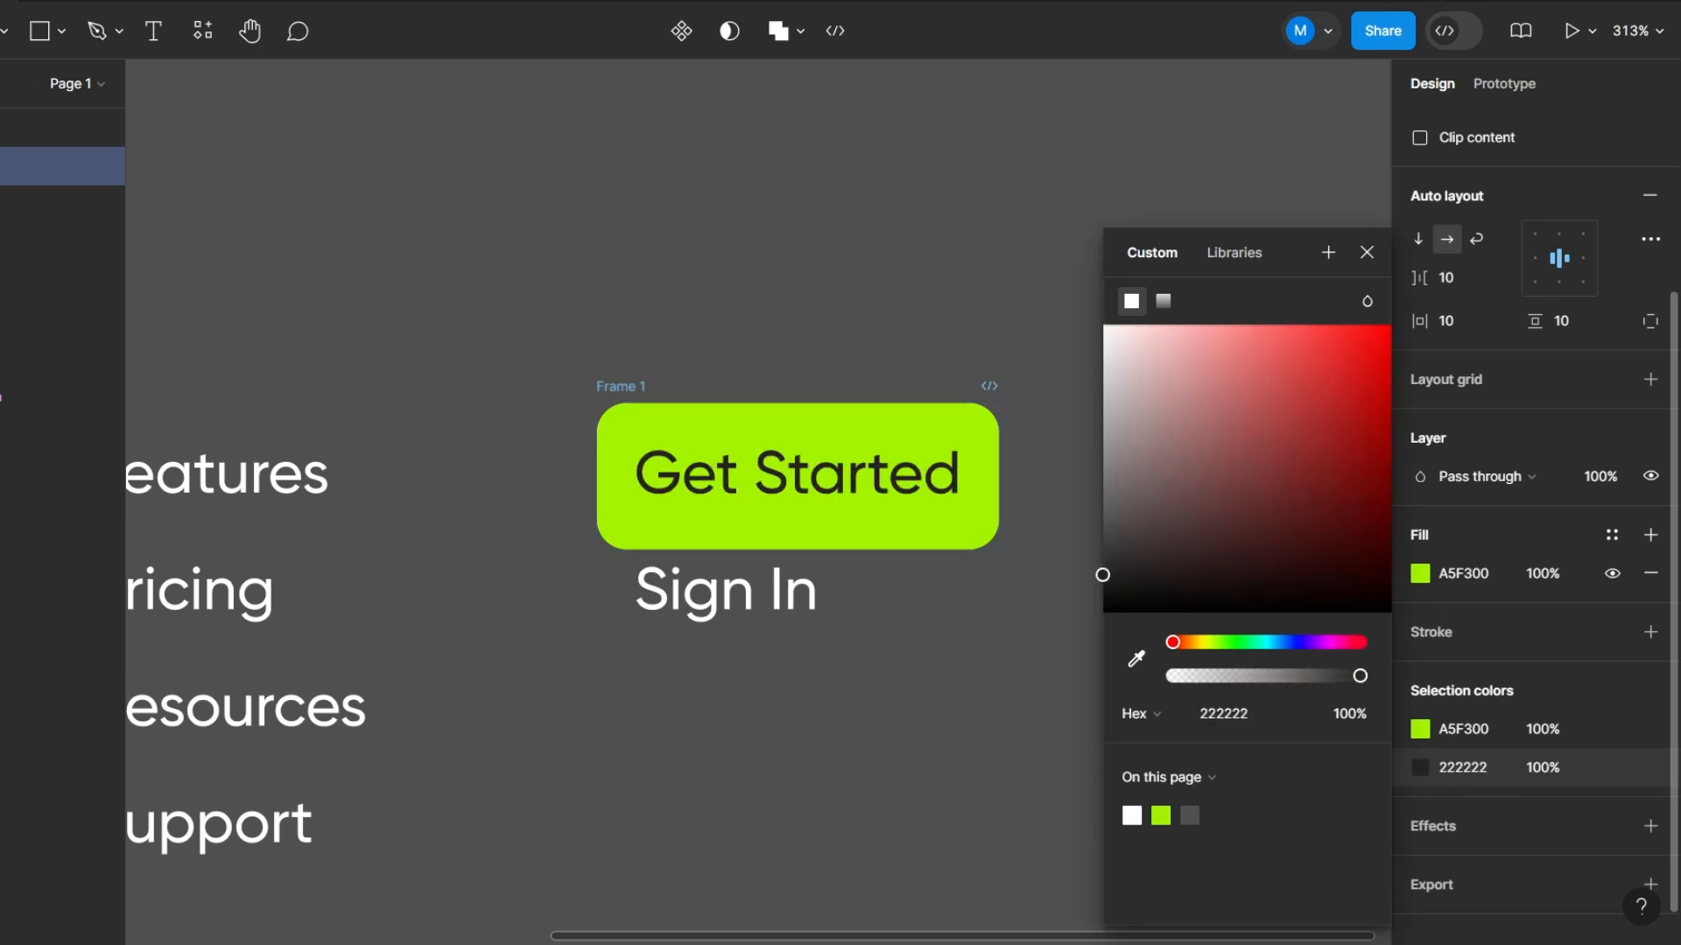
left_click(1042, 359)
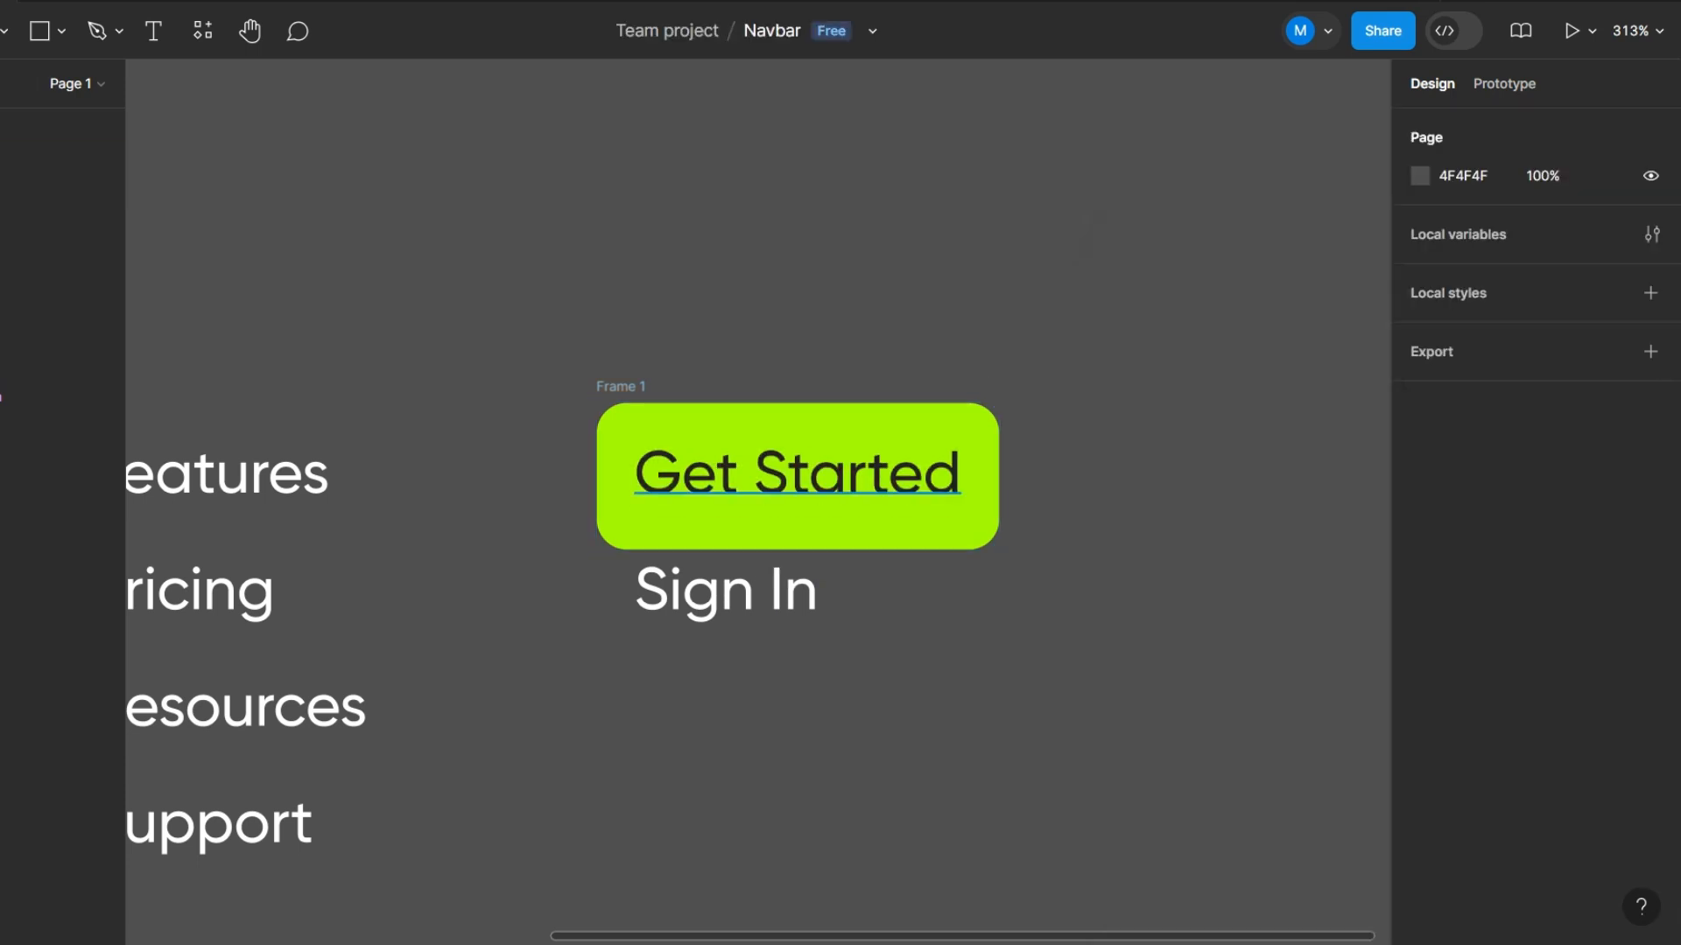
- Move the Sign In text down to make room and duplicate the Get Started button directly beneath the original
left_click_drag(727, 593, 726, 700)
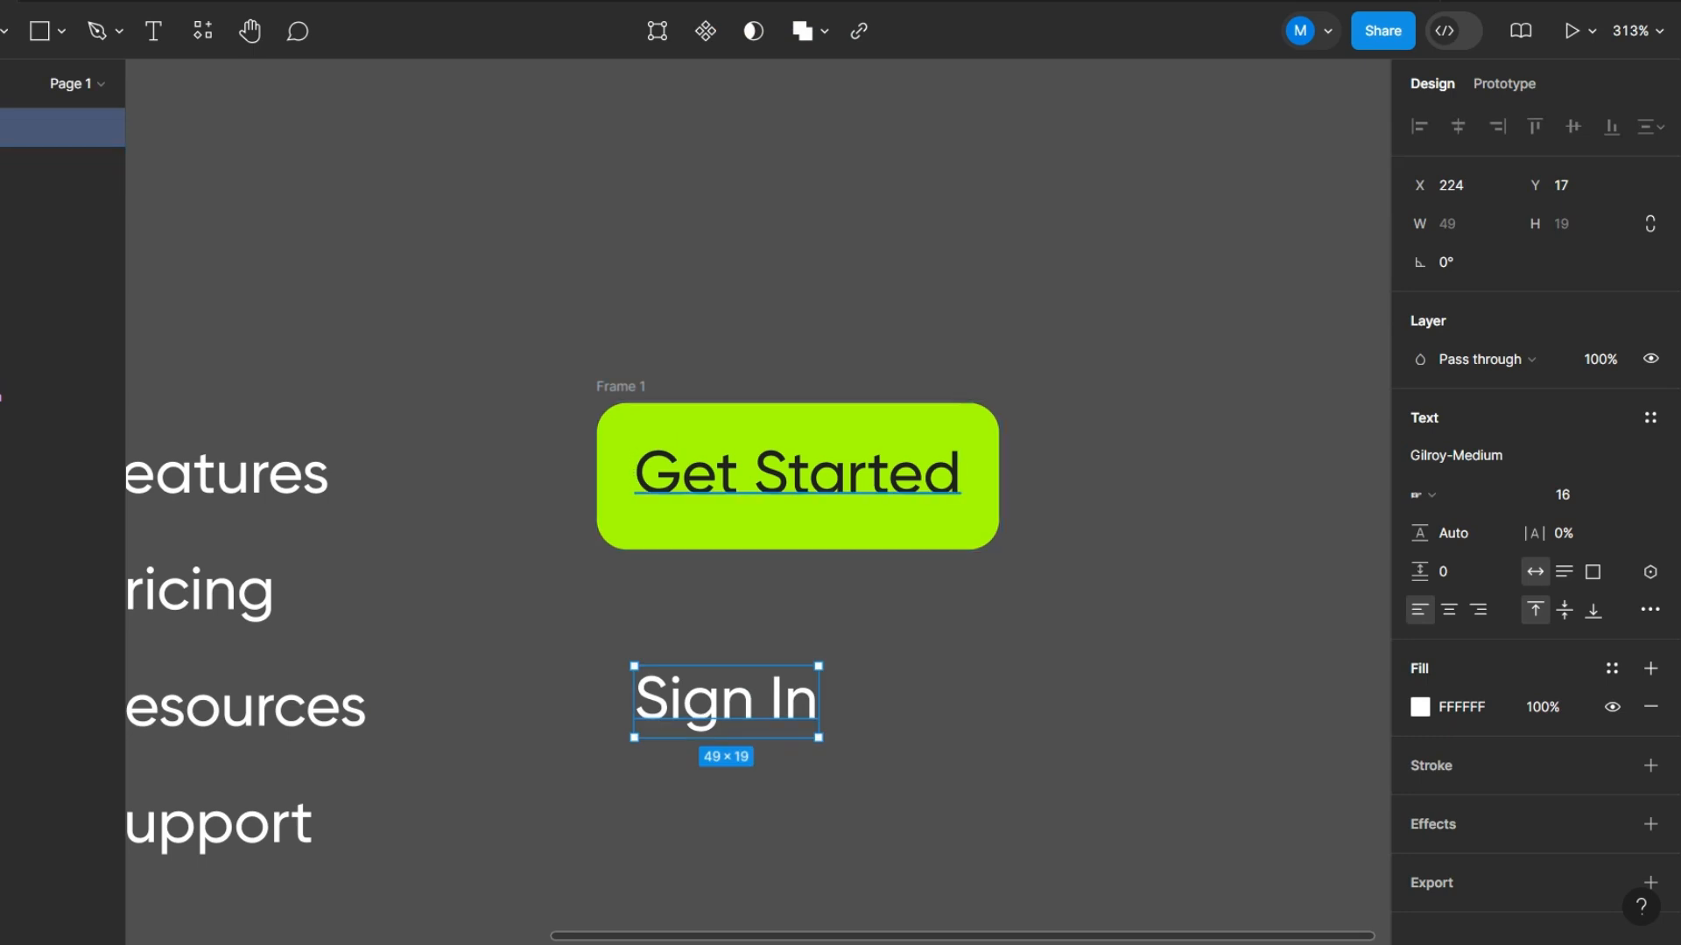
scroll(797, 477, "down", 2)
left_click_drag(726, 591, 727, 730)
left_click(797, 410)
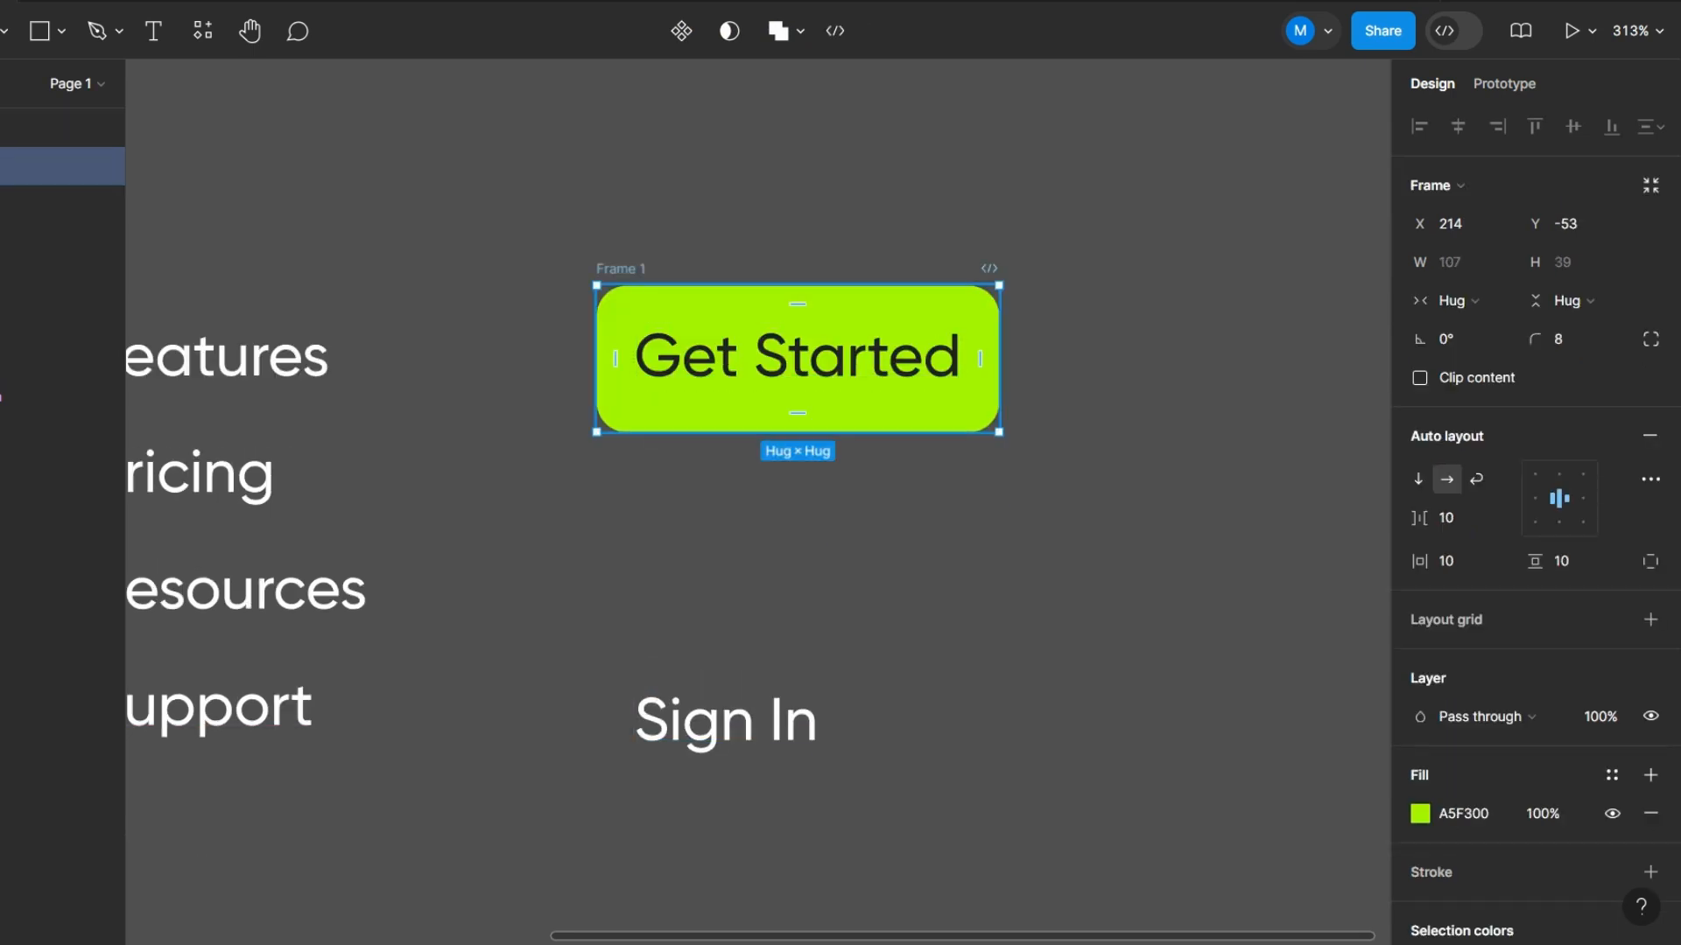
left_click_drag(797, 385, 797, 584, "alt")
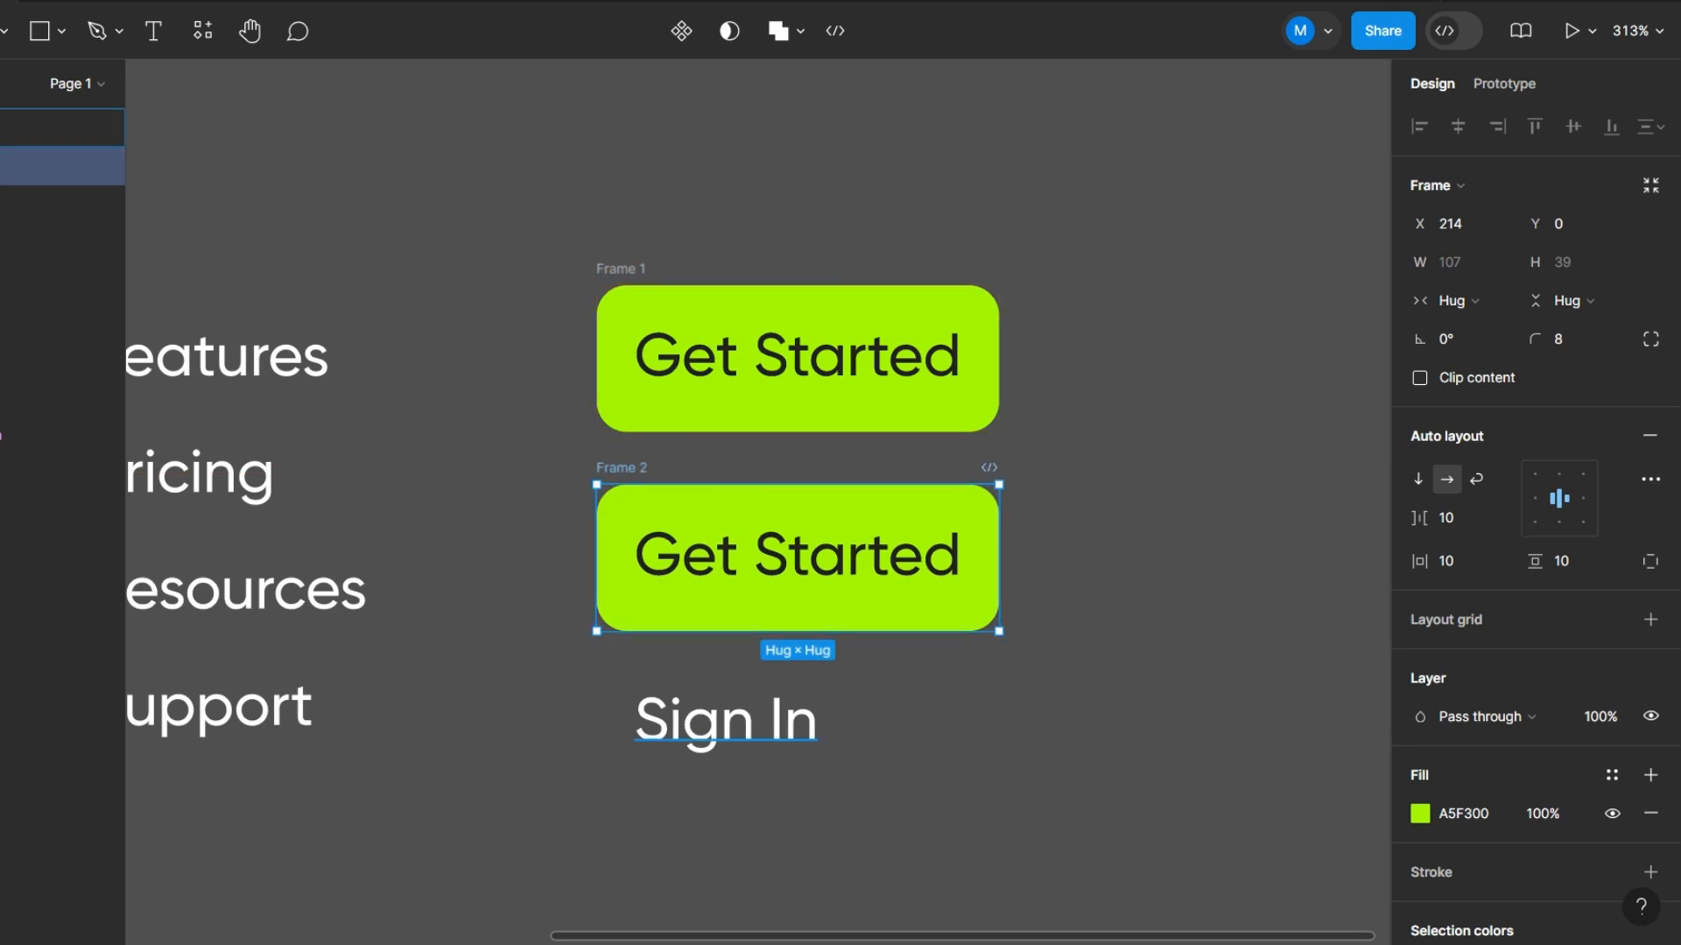
- Replace the duplicate button's label with the existing Sign In text and color that text A5F300
left_click(726, 723)
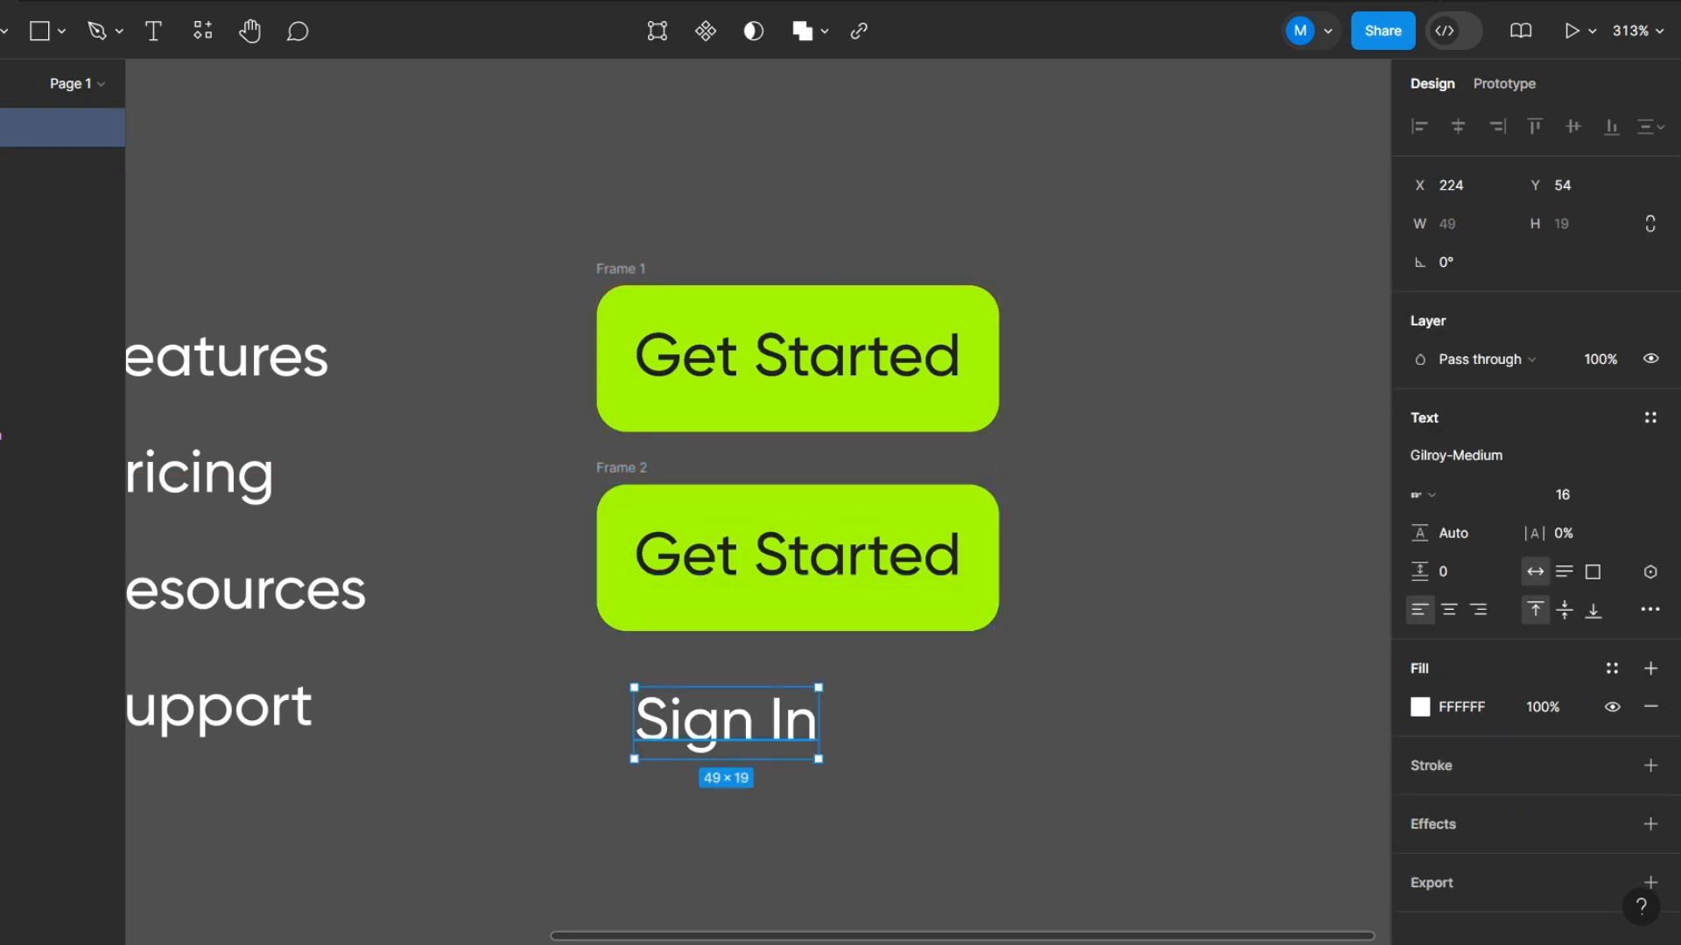
key("Delete")
left_click(797, 557)
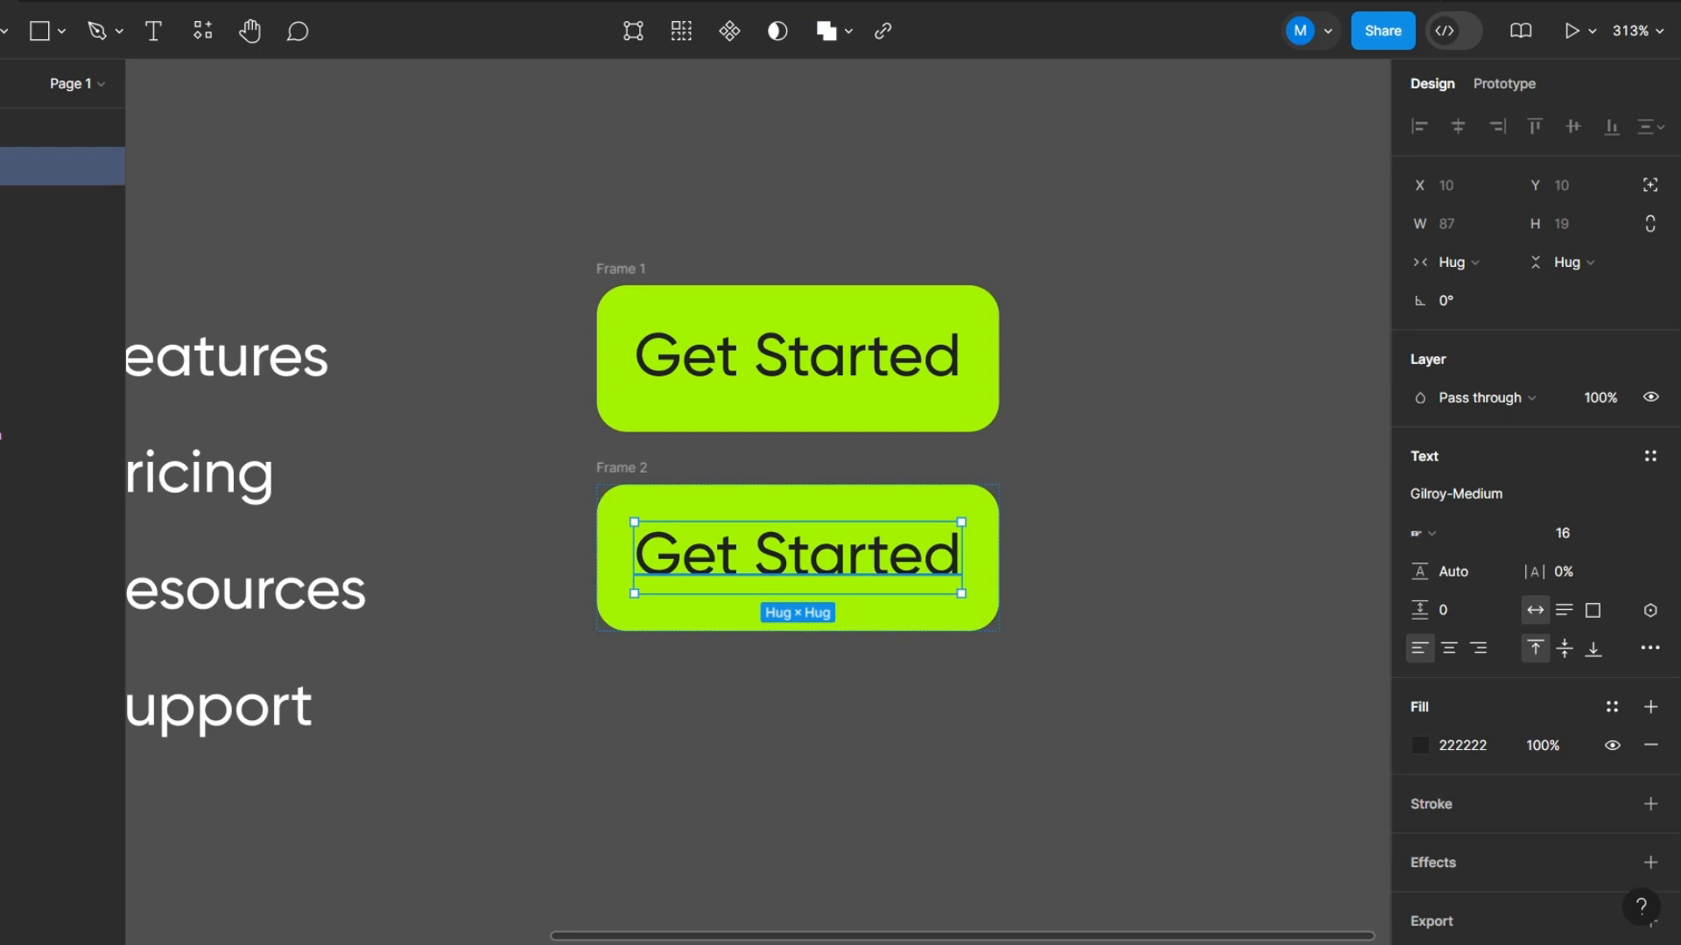
key("ctrl+shift+r")
scroll(1534, 700, "down", 1)
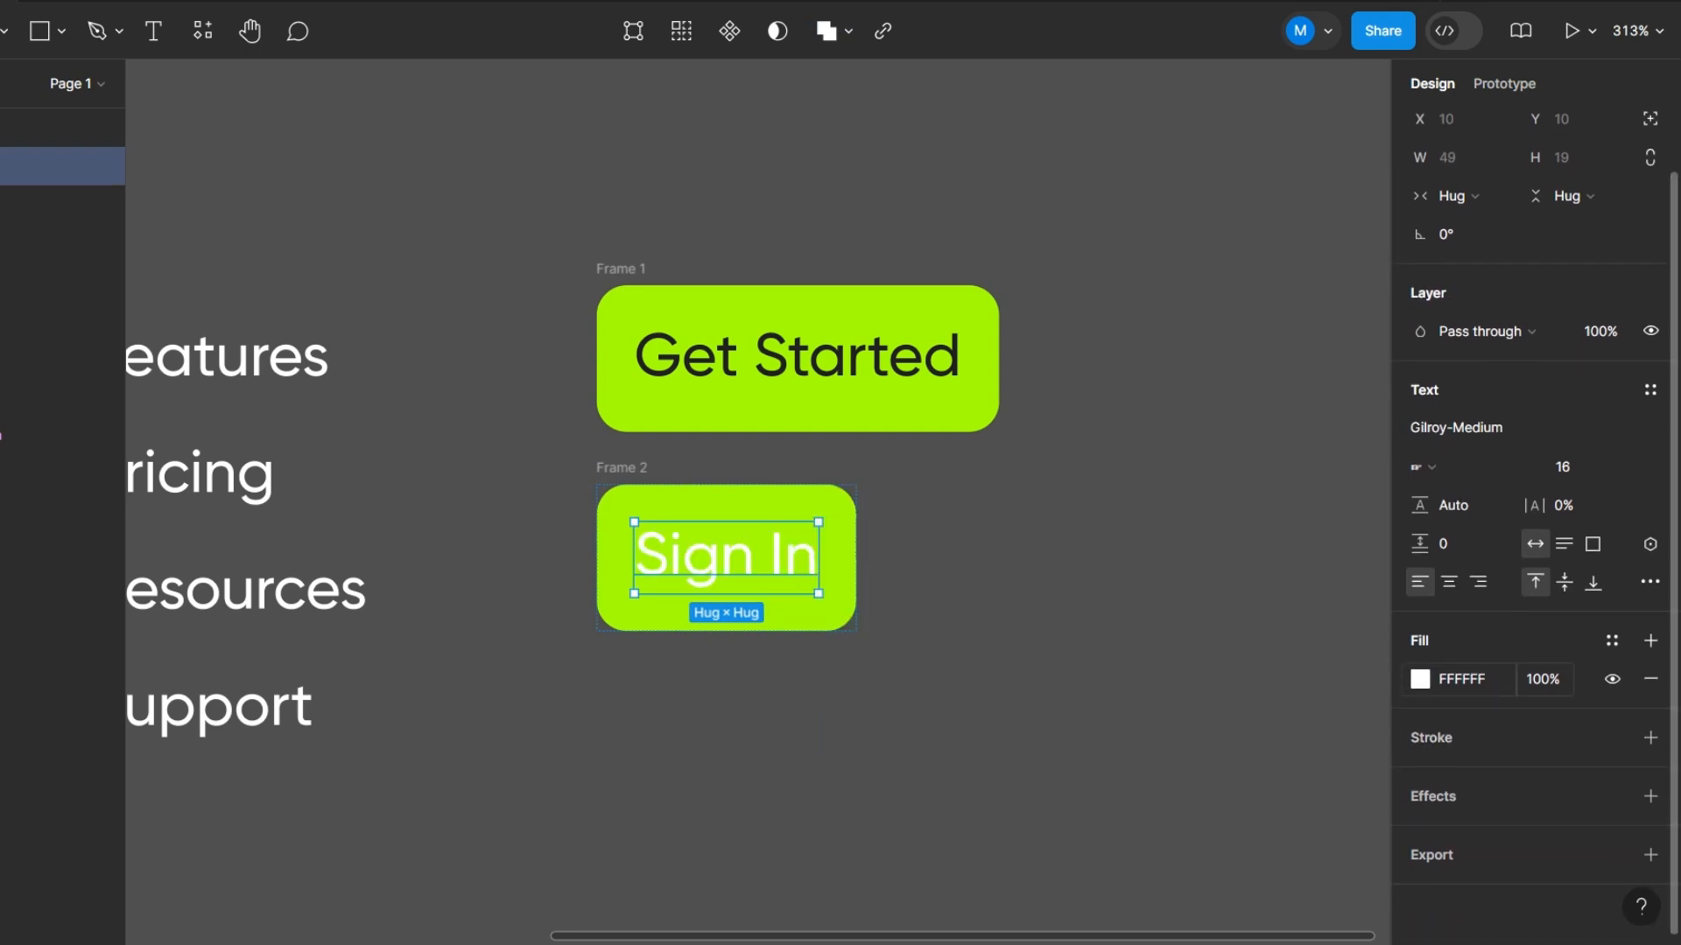
left_click(1420, 679)
left_click(1161, 816)
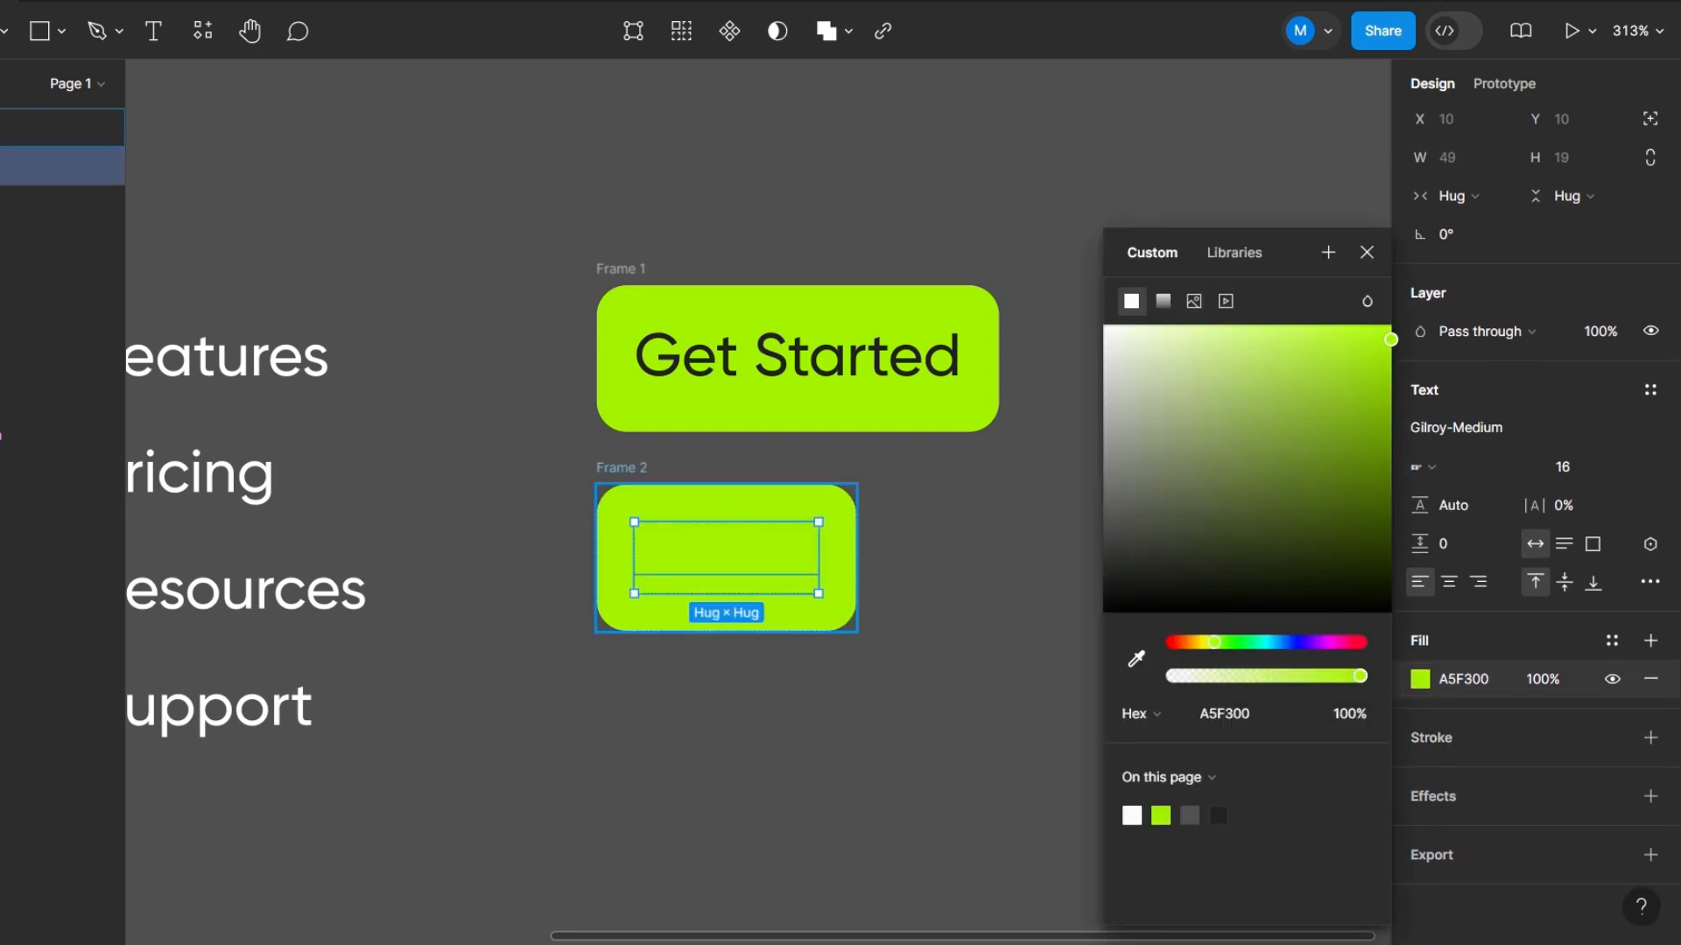
- Hide the Sign In button's fill and give its frame an A5F300 stroke
left_click(837, 561)
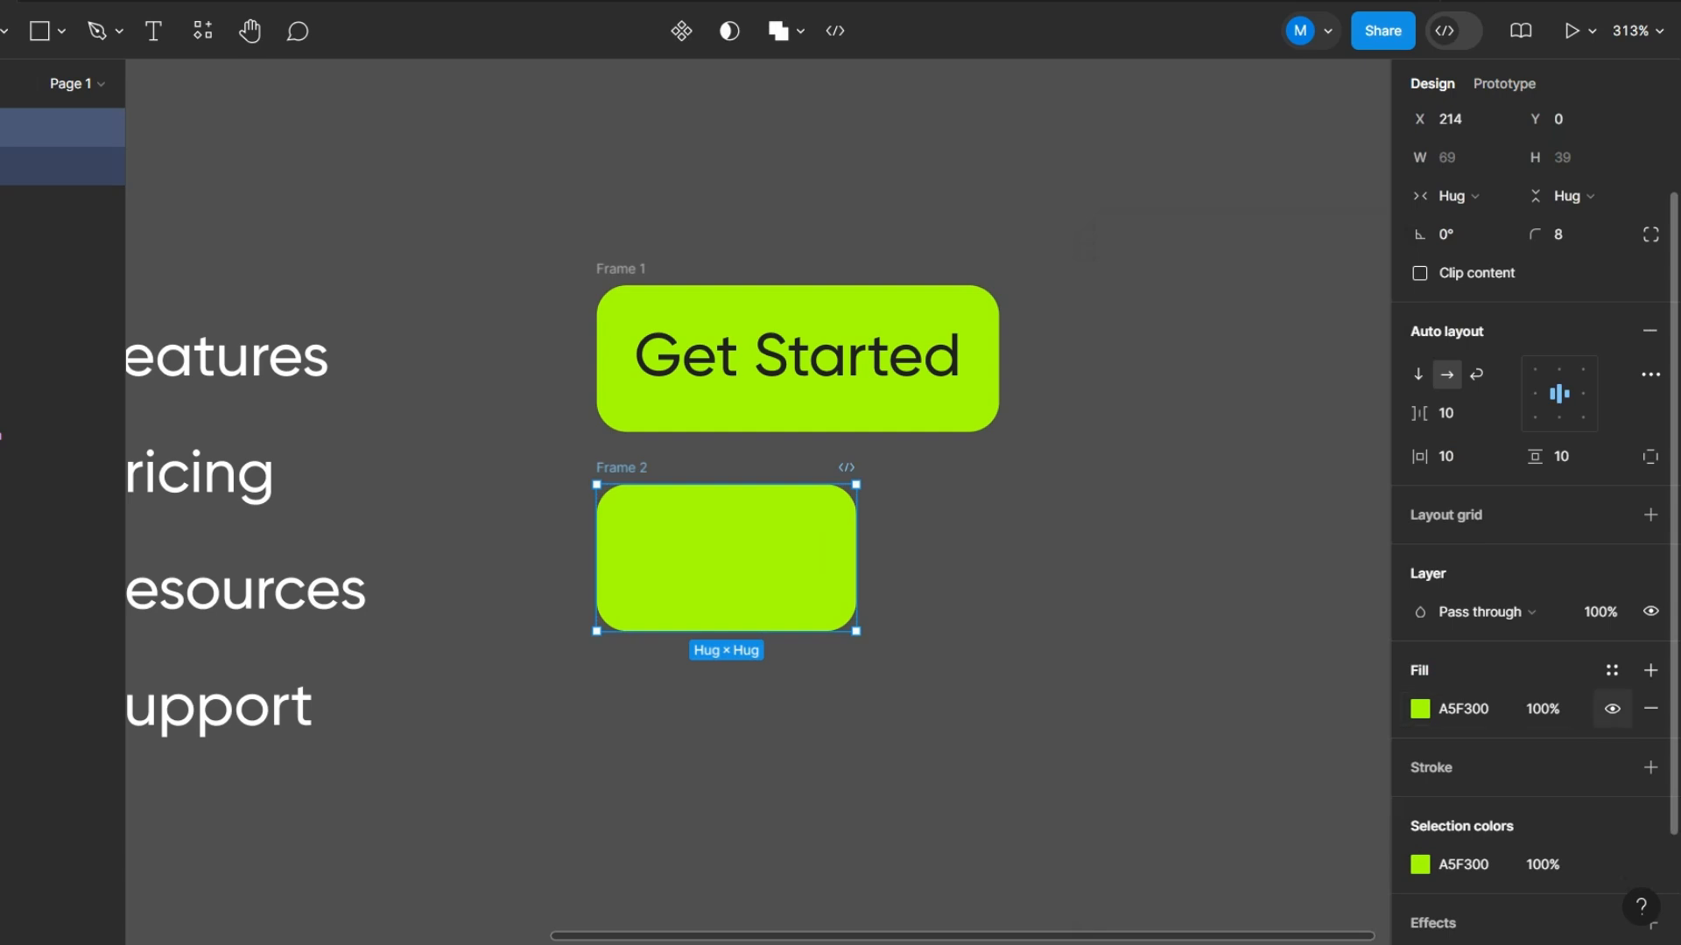
left_click(1611, 708)
left_click(1650, 767)
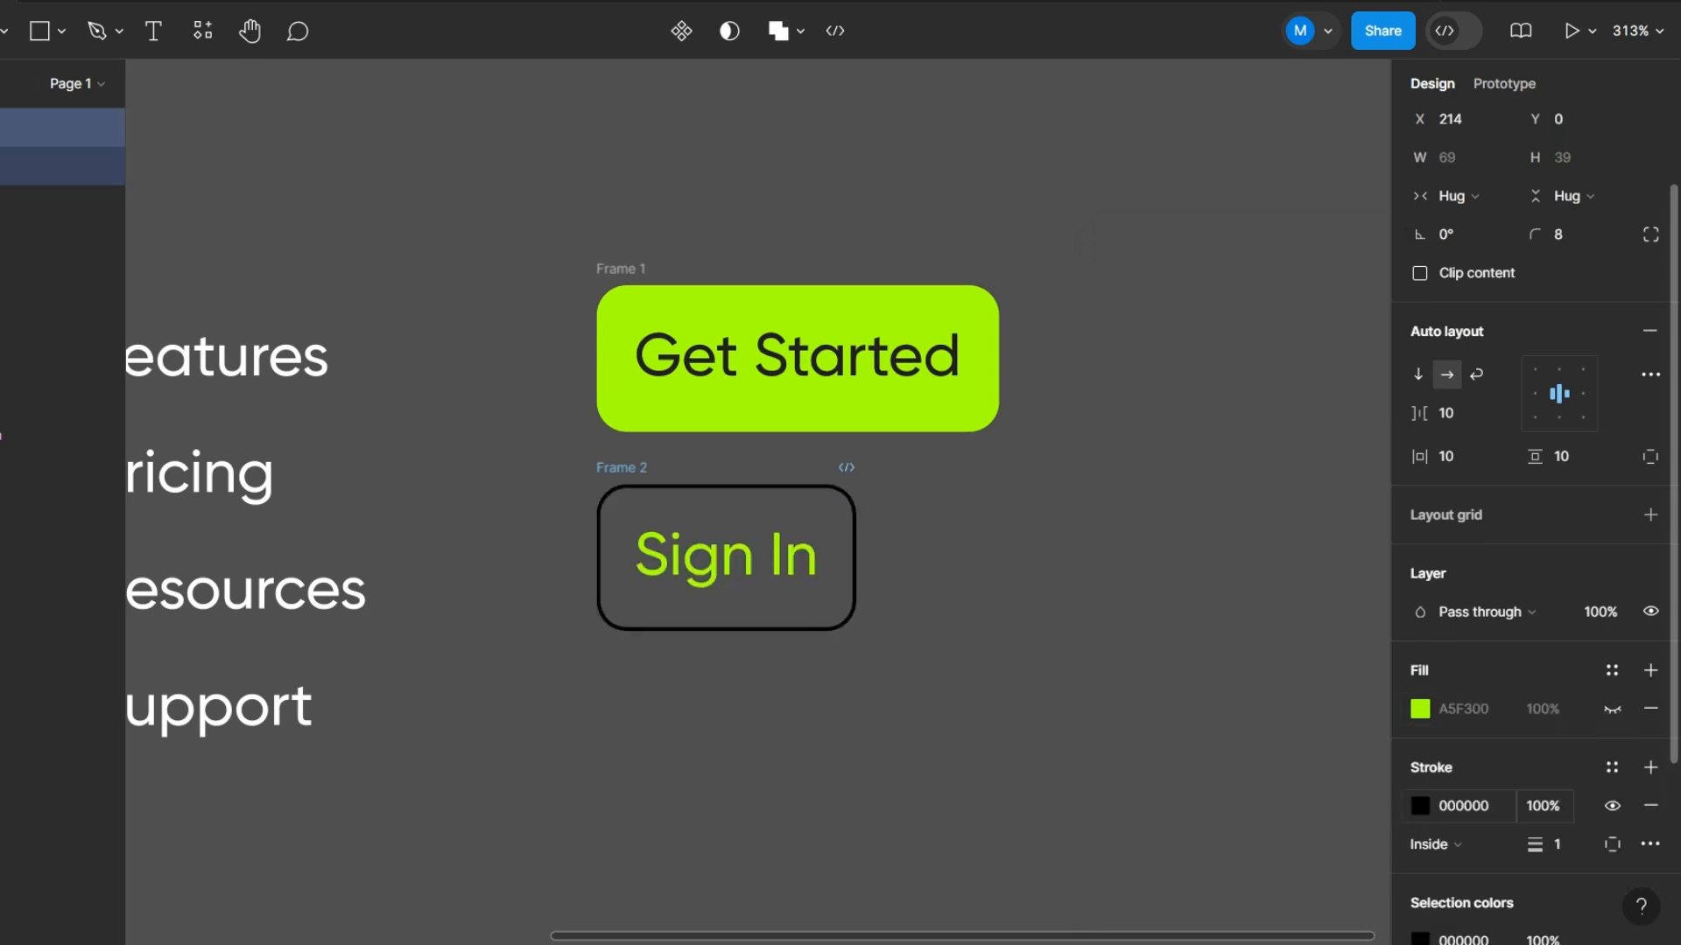
left_click(1419, 805)
left_click(1160, 815)
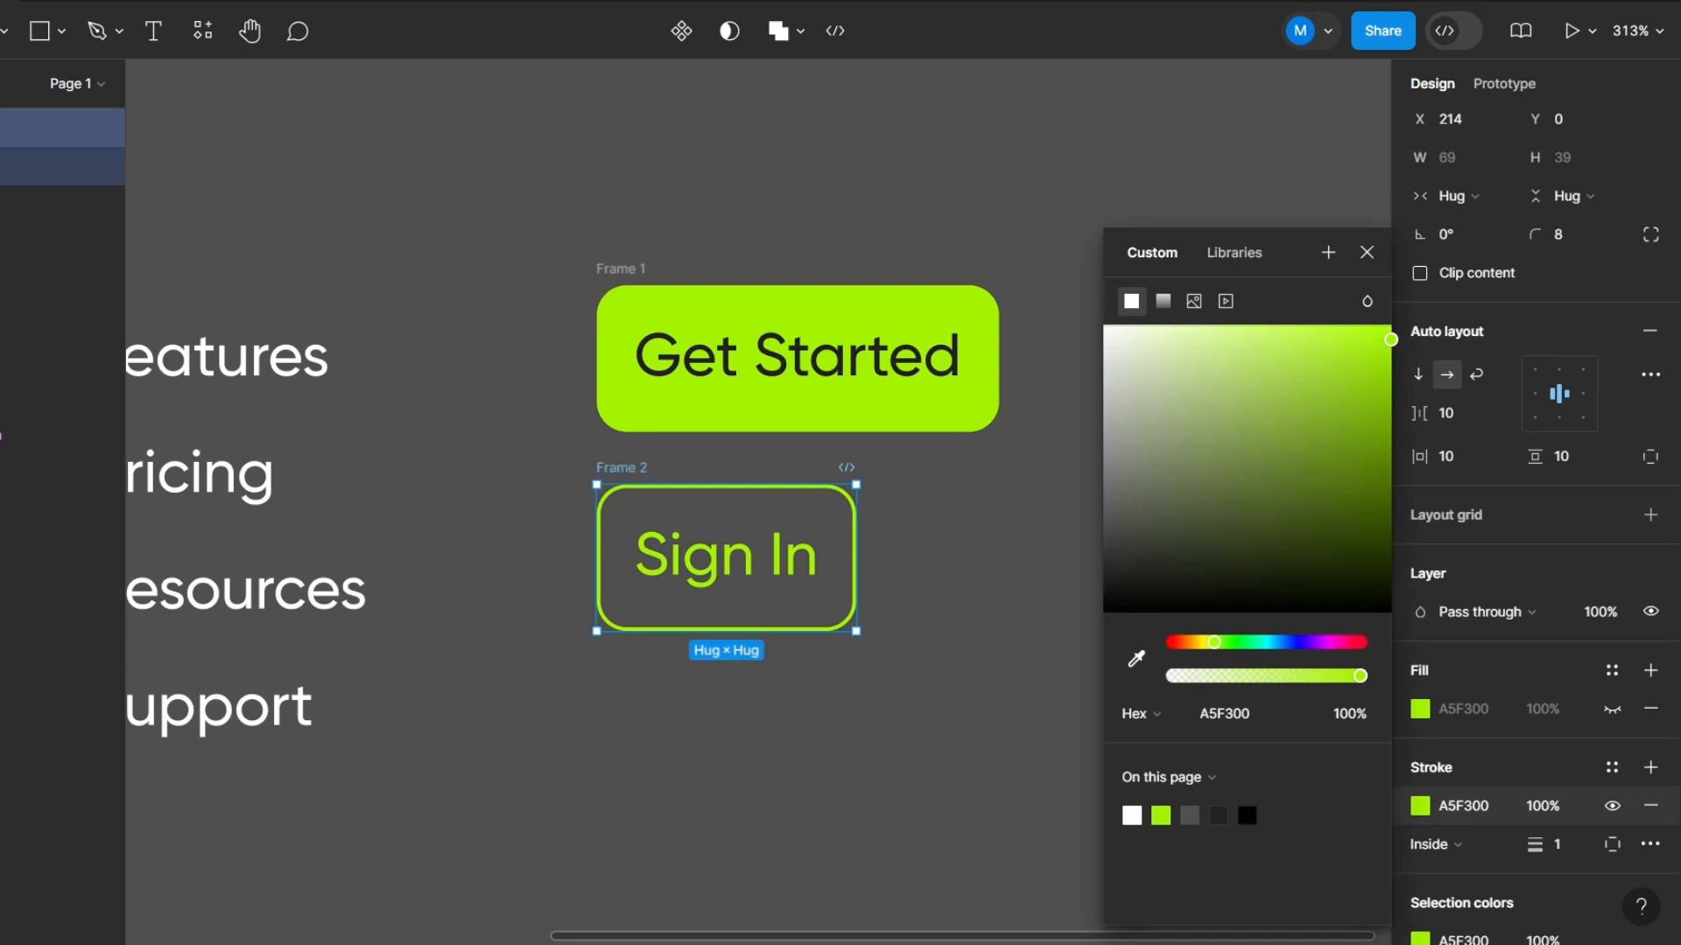
left_click(1054, 652)
- Move the Sign In button further down to widen the gap below the Get Started button
scroll(1161, 617, "down", 4)
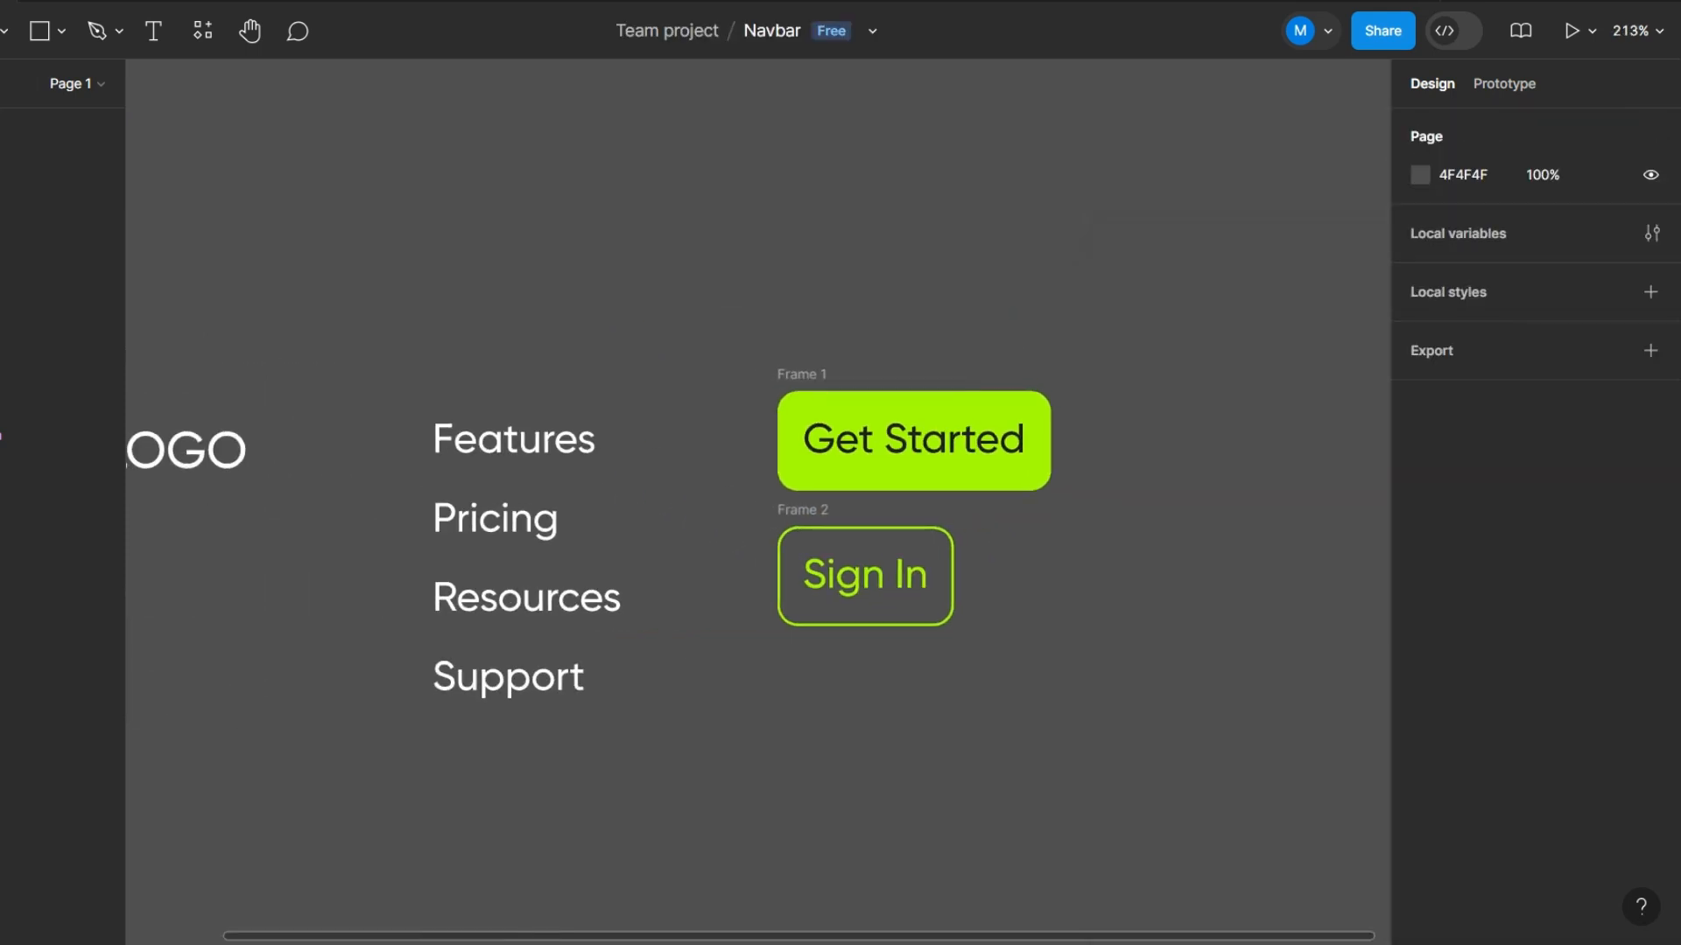
scroll(1016, 401, "up", 1)
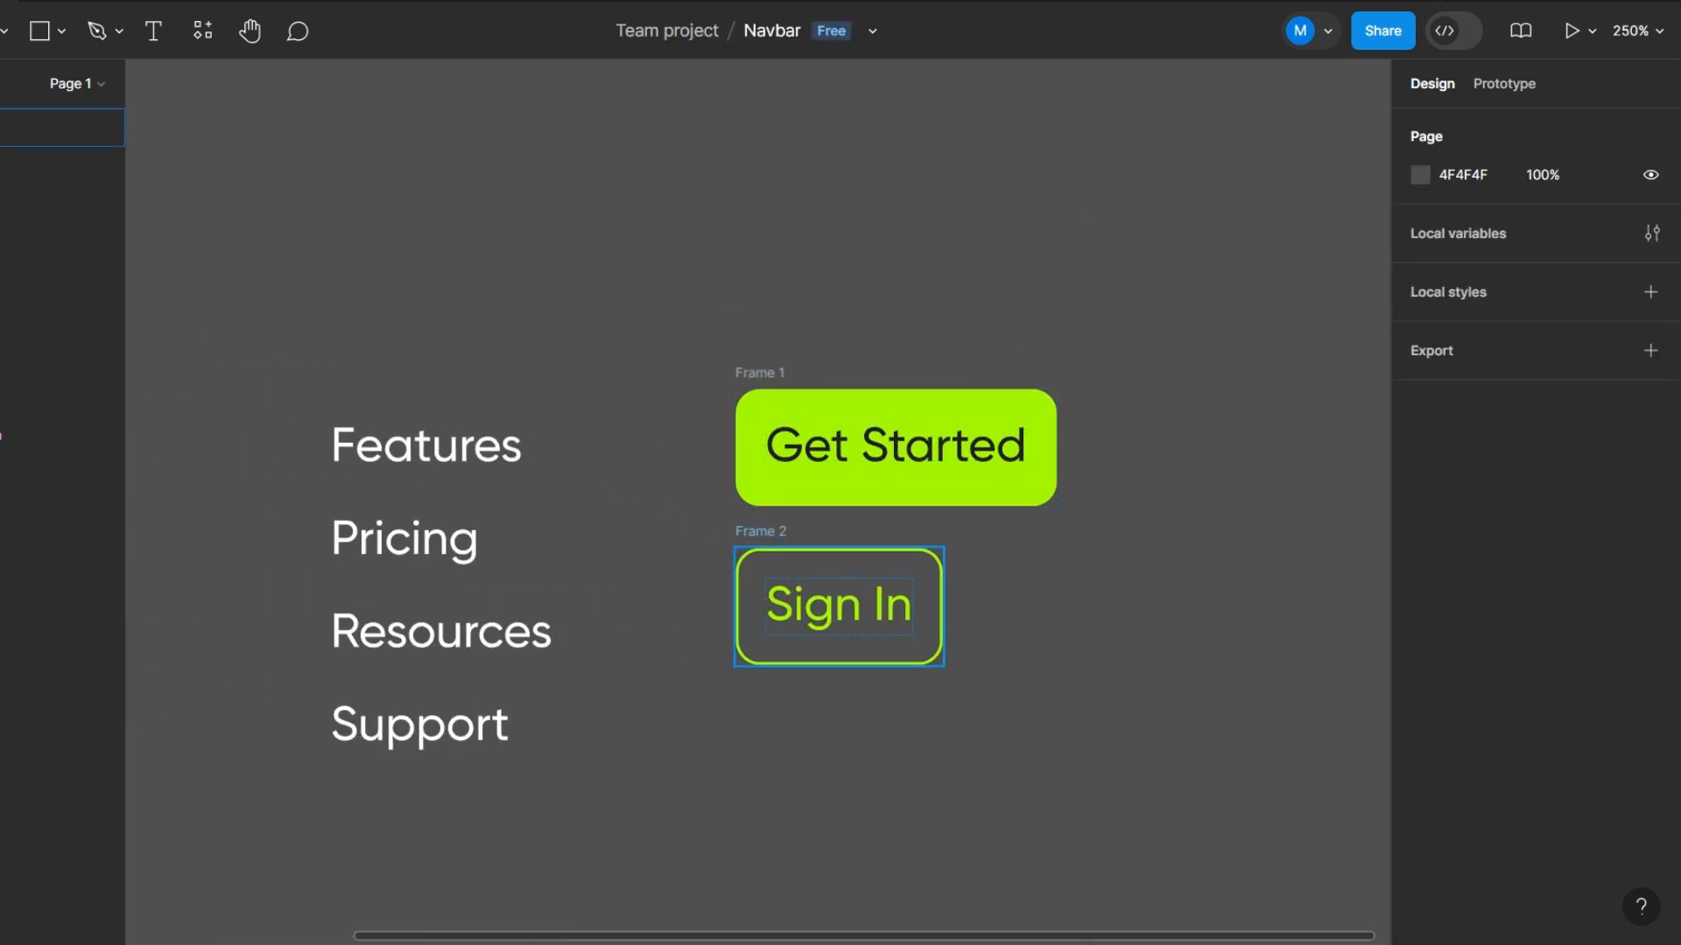
left_click(867, 606)
left_click_drag(867, 606, 867, 660)
scroll(1063, 447, "up", 2)
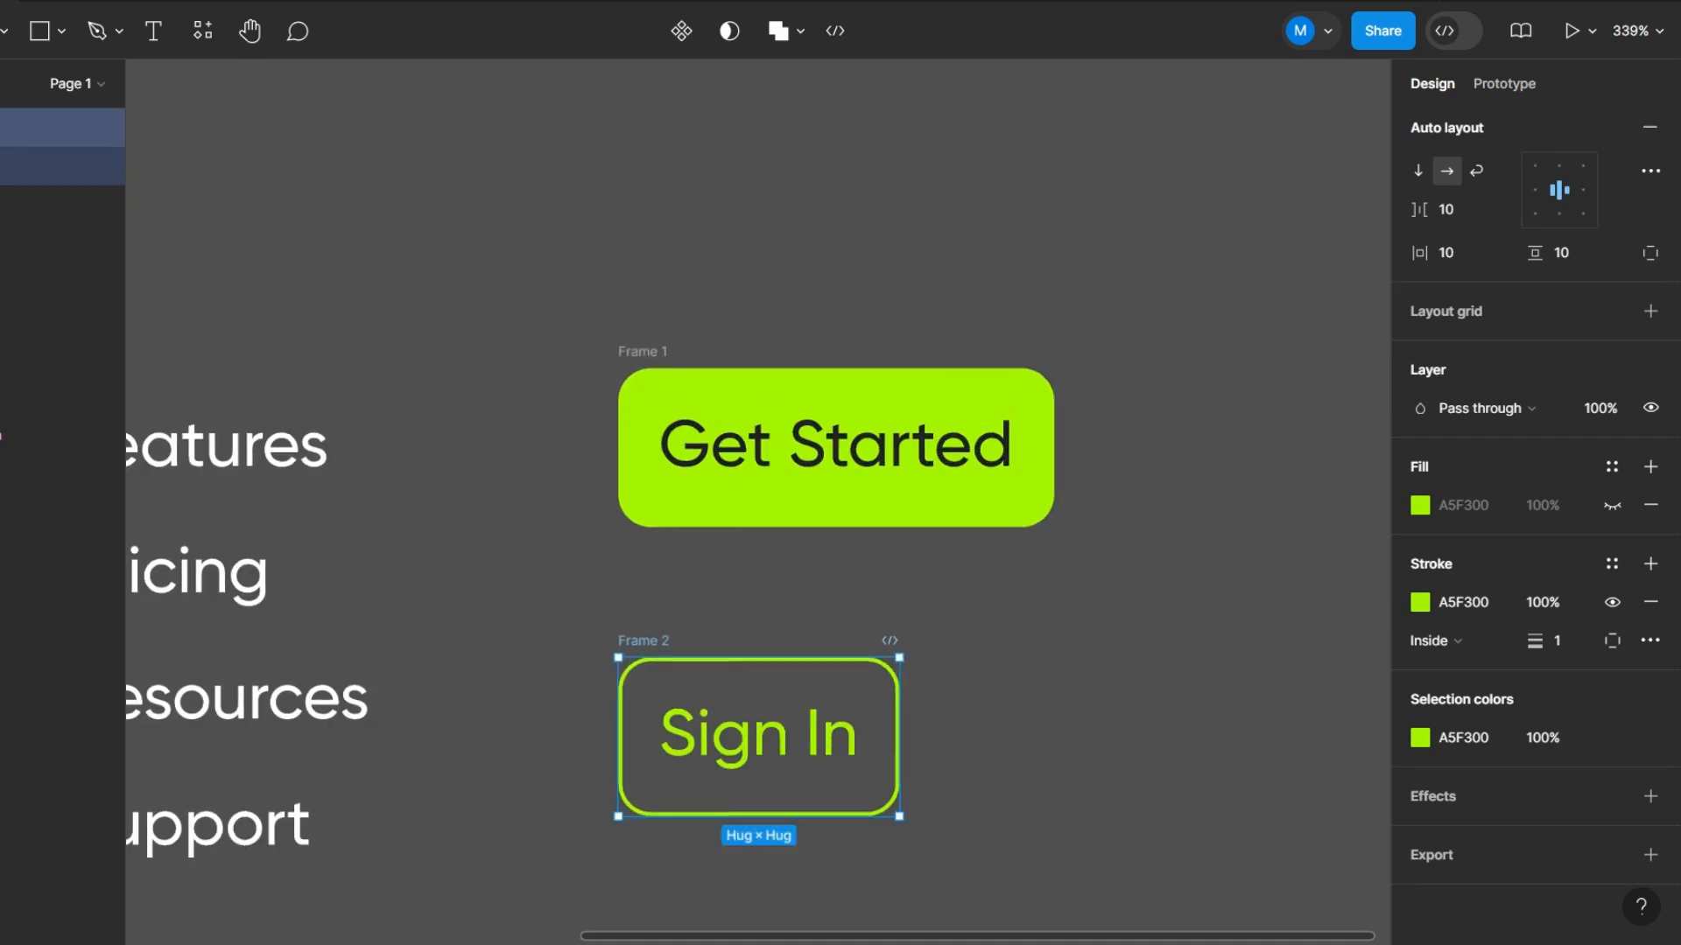
- Rename the Get Started button's frame as "Primary button"
double_click(644, 352)
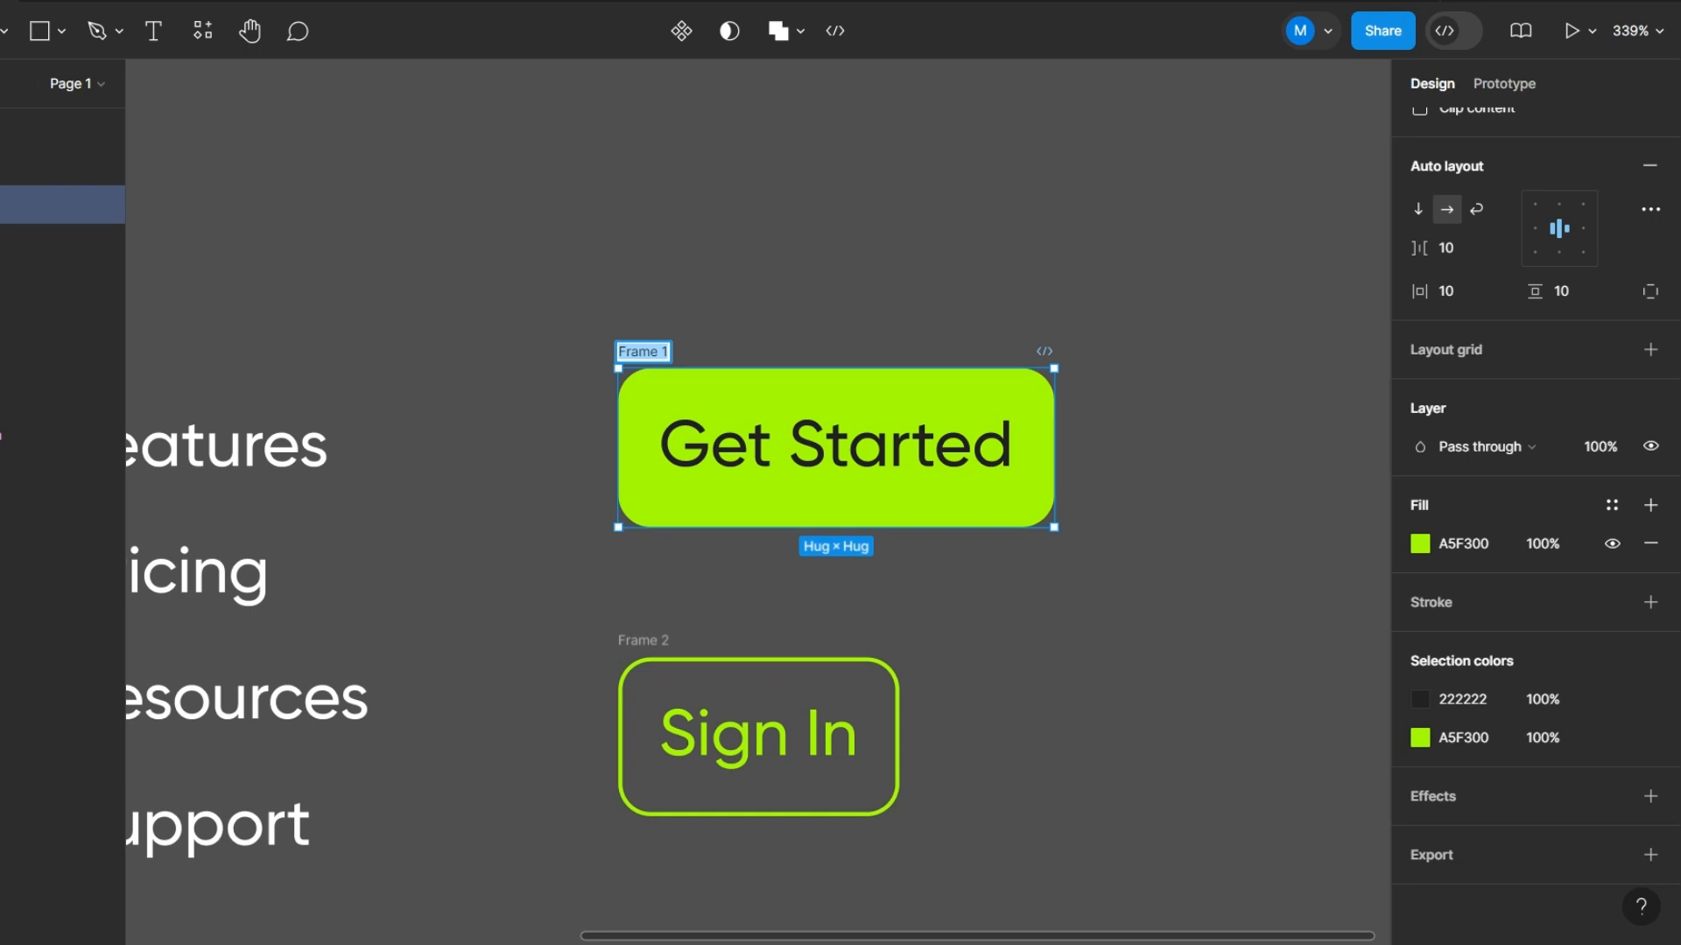
type("Primary bi")
key("BackSpace")
type("utton")
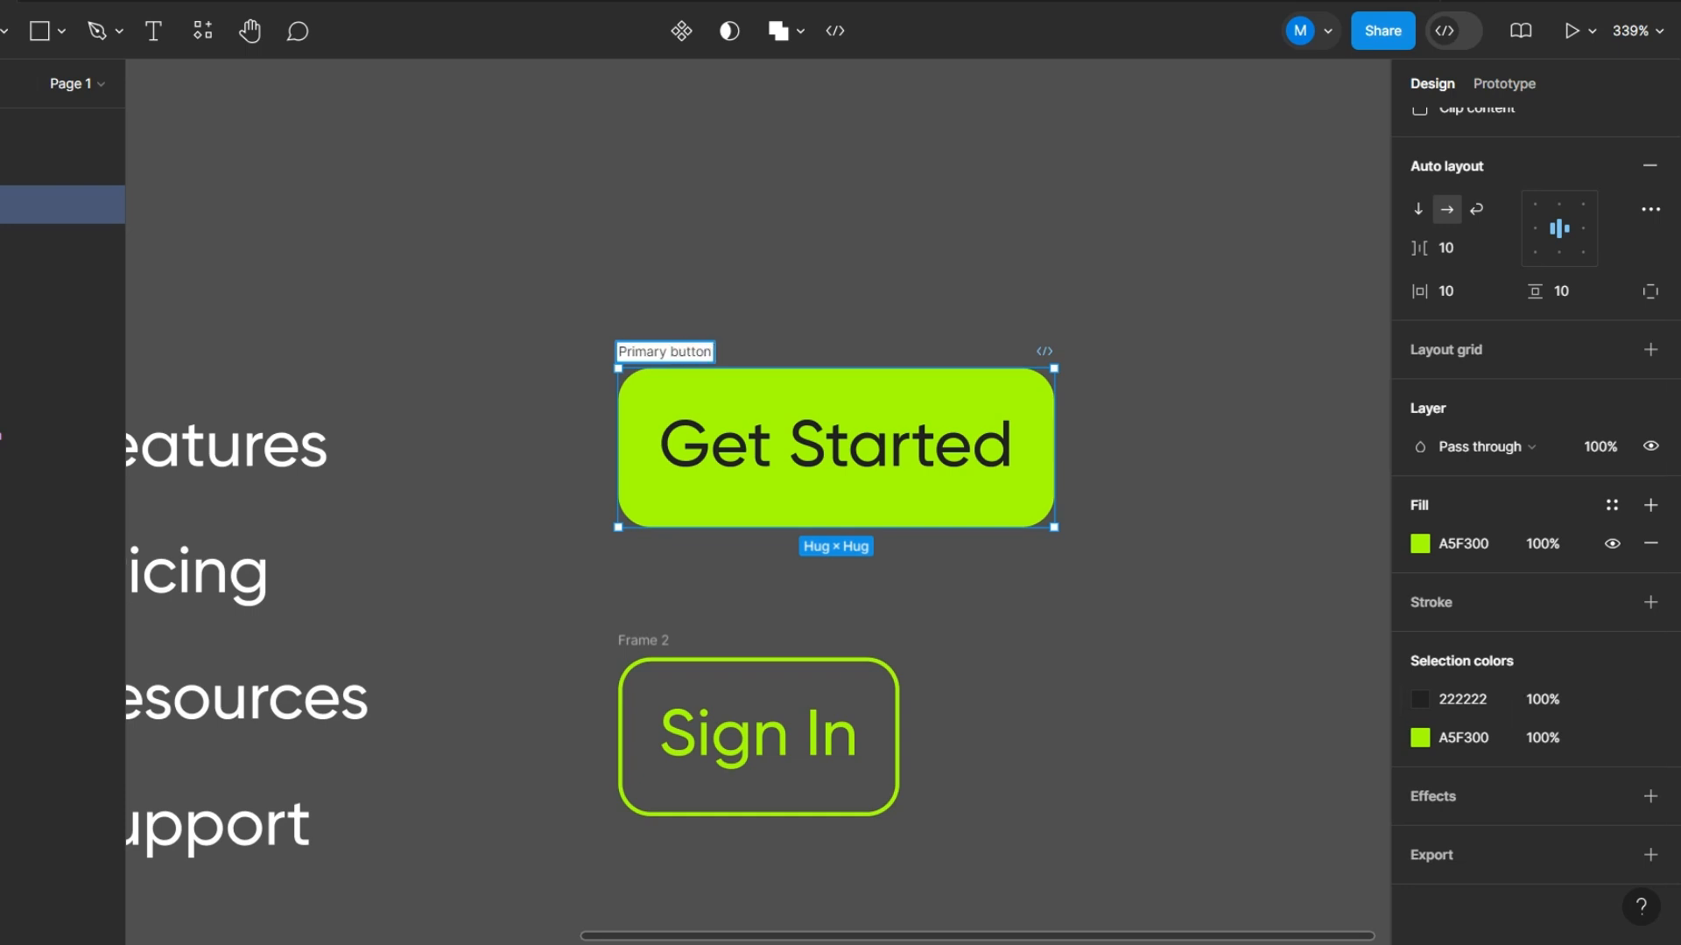
- Rename the Sign In button's frame as "Secondary button", reusing the other button's name and replacing its first word
key("ctrl+a")
key("ctrl+c")
double_click(643, 640)
key("ctrl+v")
double_click(643, 640)
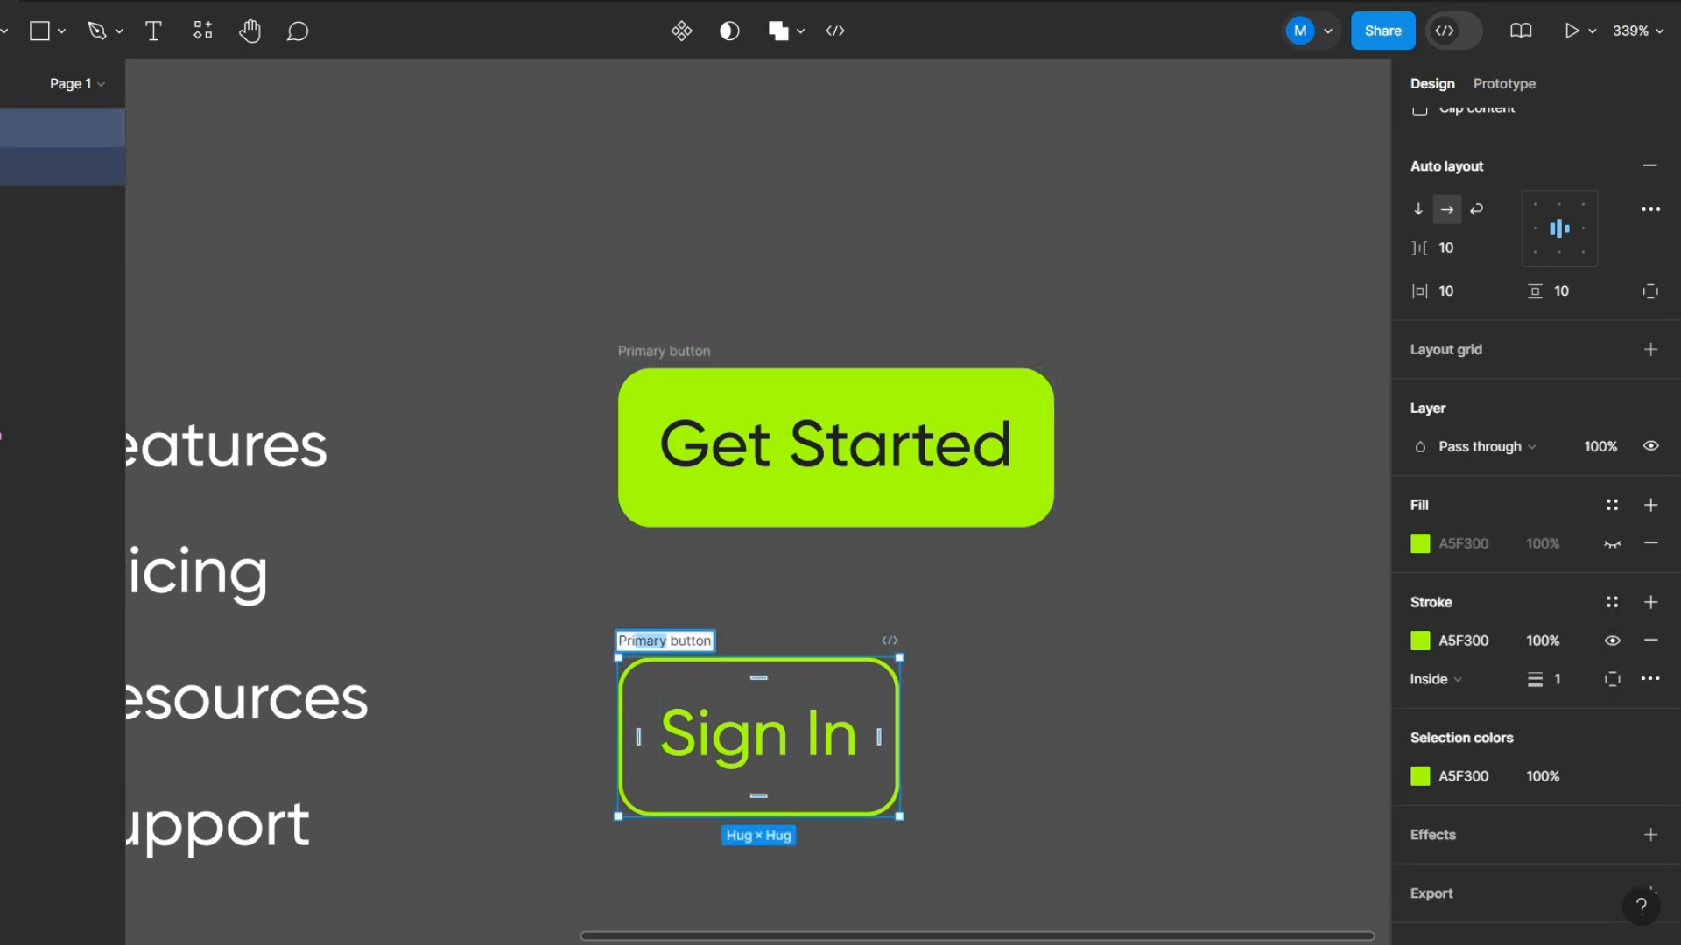
type("Secondary")
key("Return")
key("Escape")
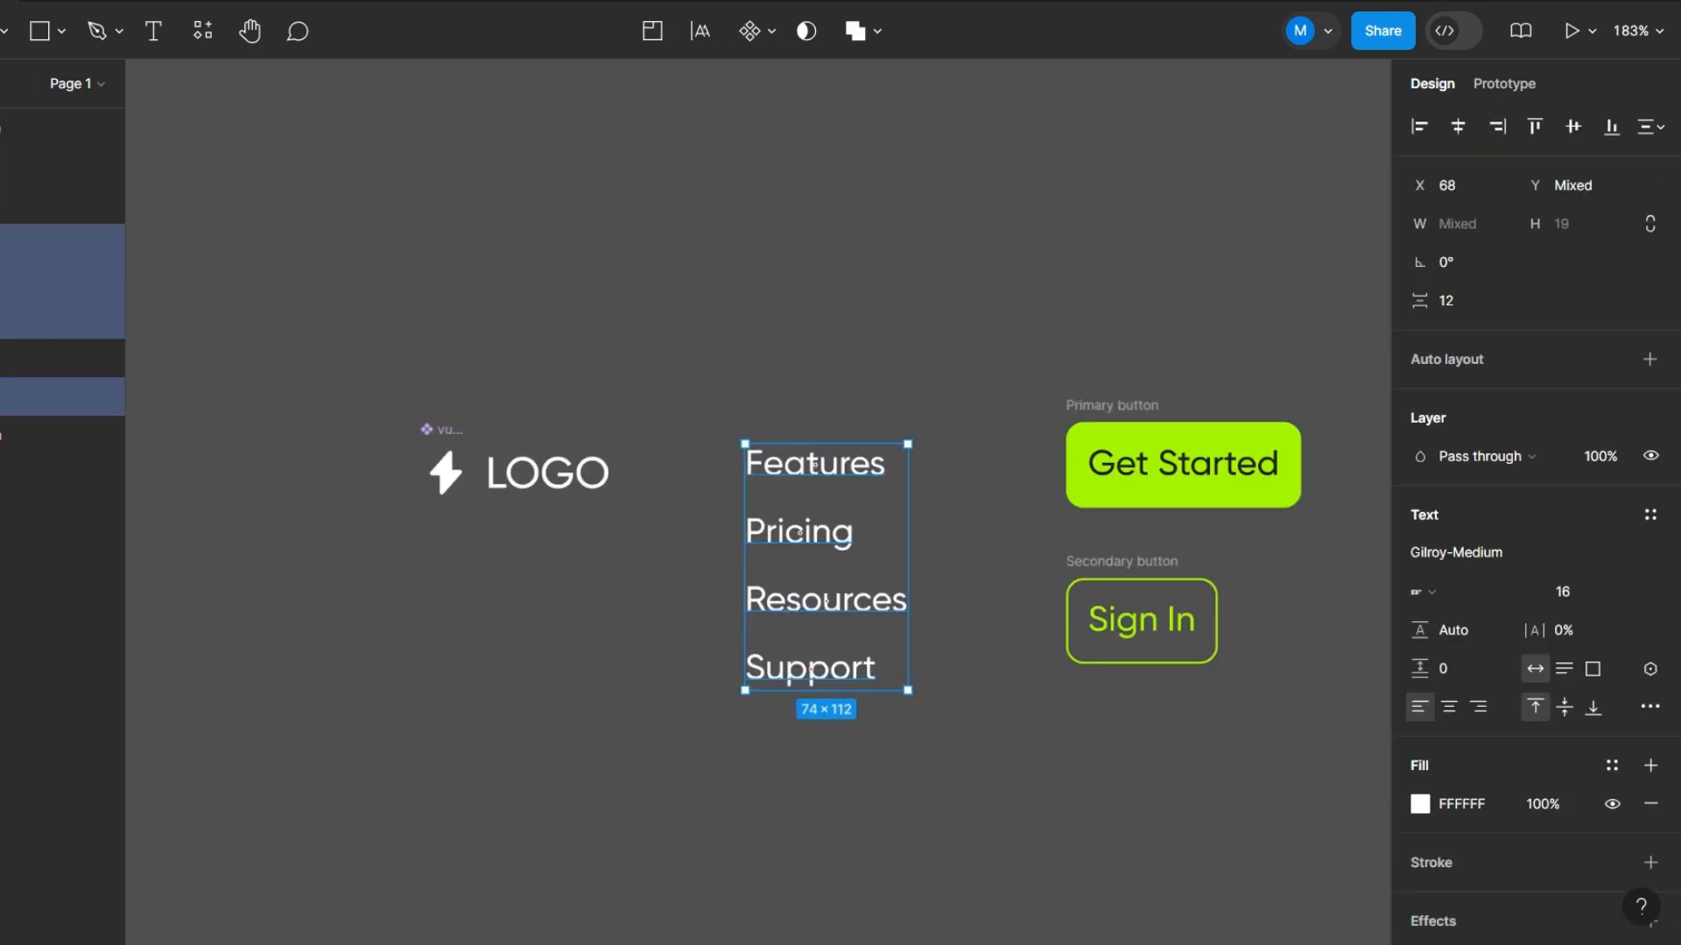
- Recolor the logo's flash icon with the green A5F300 already used on the page
scroll(353, 439, "up", 5)
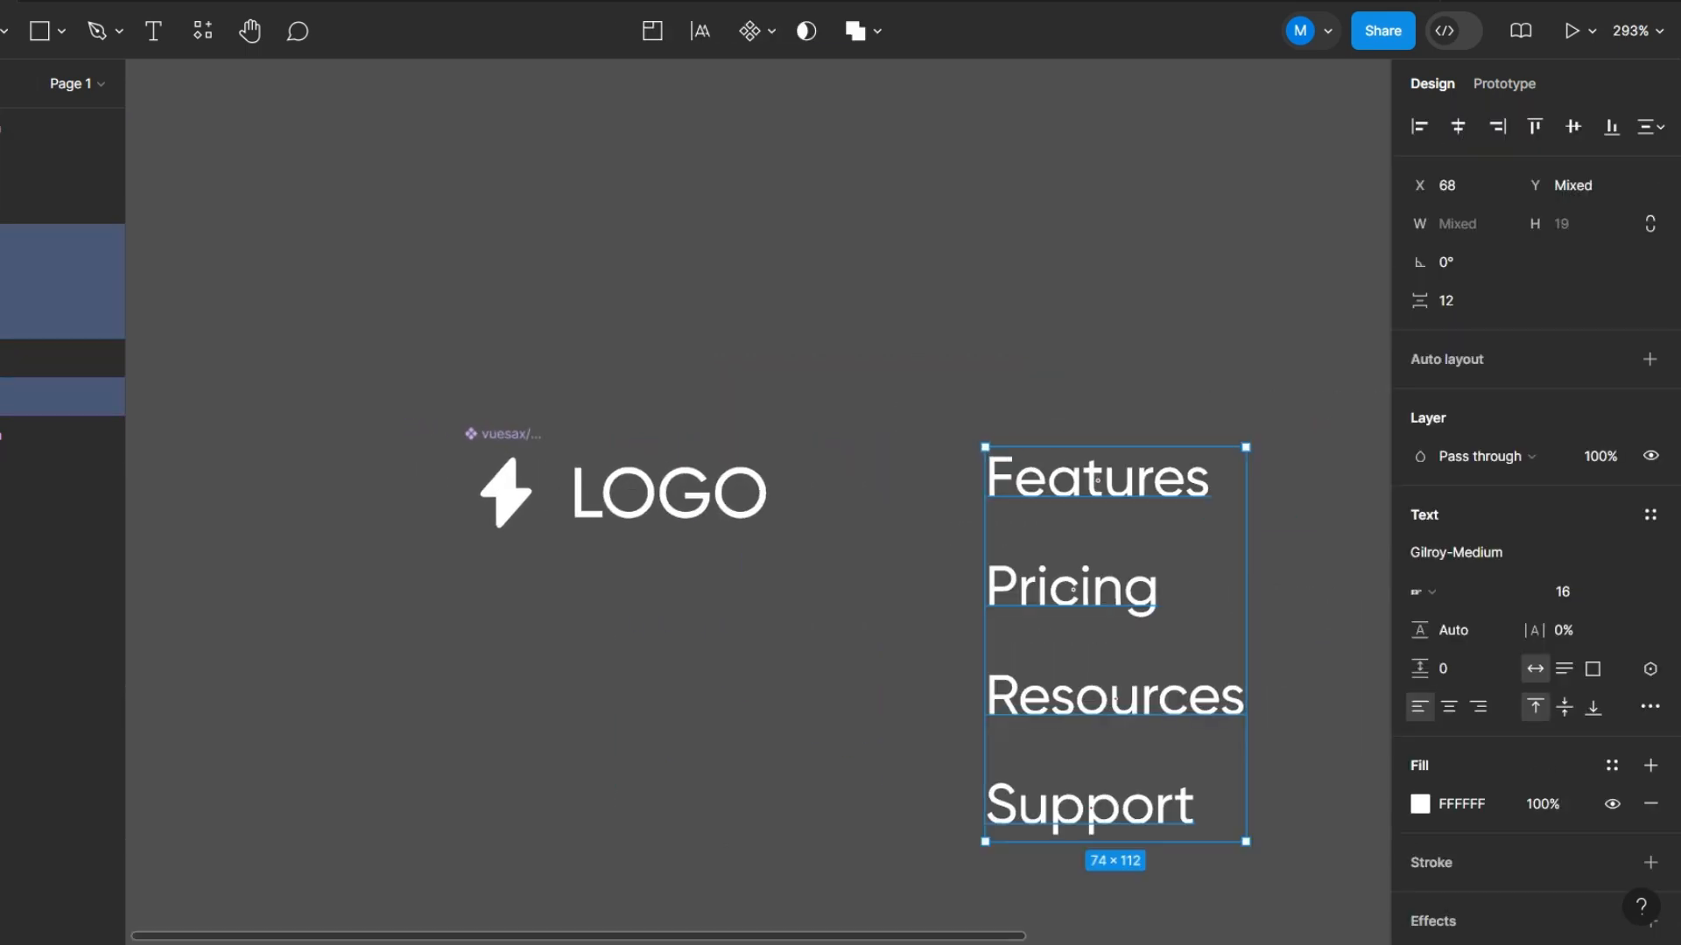
left_click(382, 343)
mouse_move(382, 343)
left_mouse_down()
mouse_move(955, 619)
mouse_move(653, 581)
mouse_move(600, 645)
mouse_move(624, 646)
left_mouse_up()
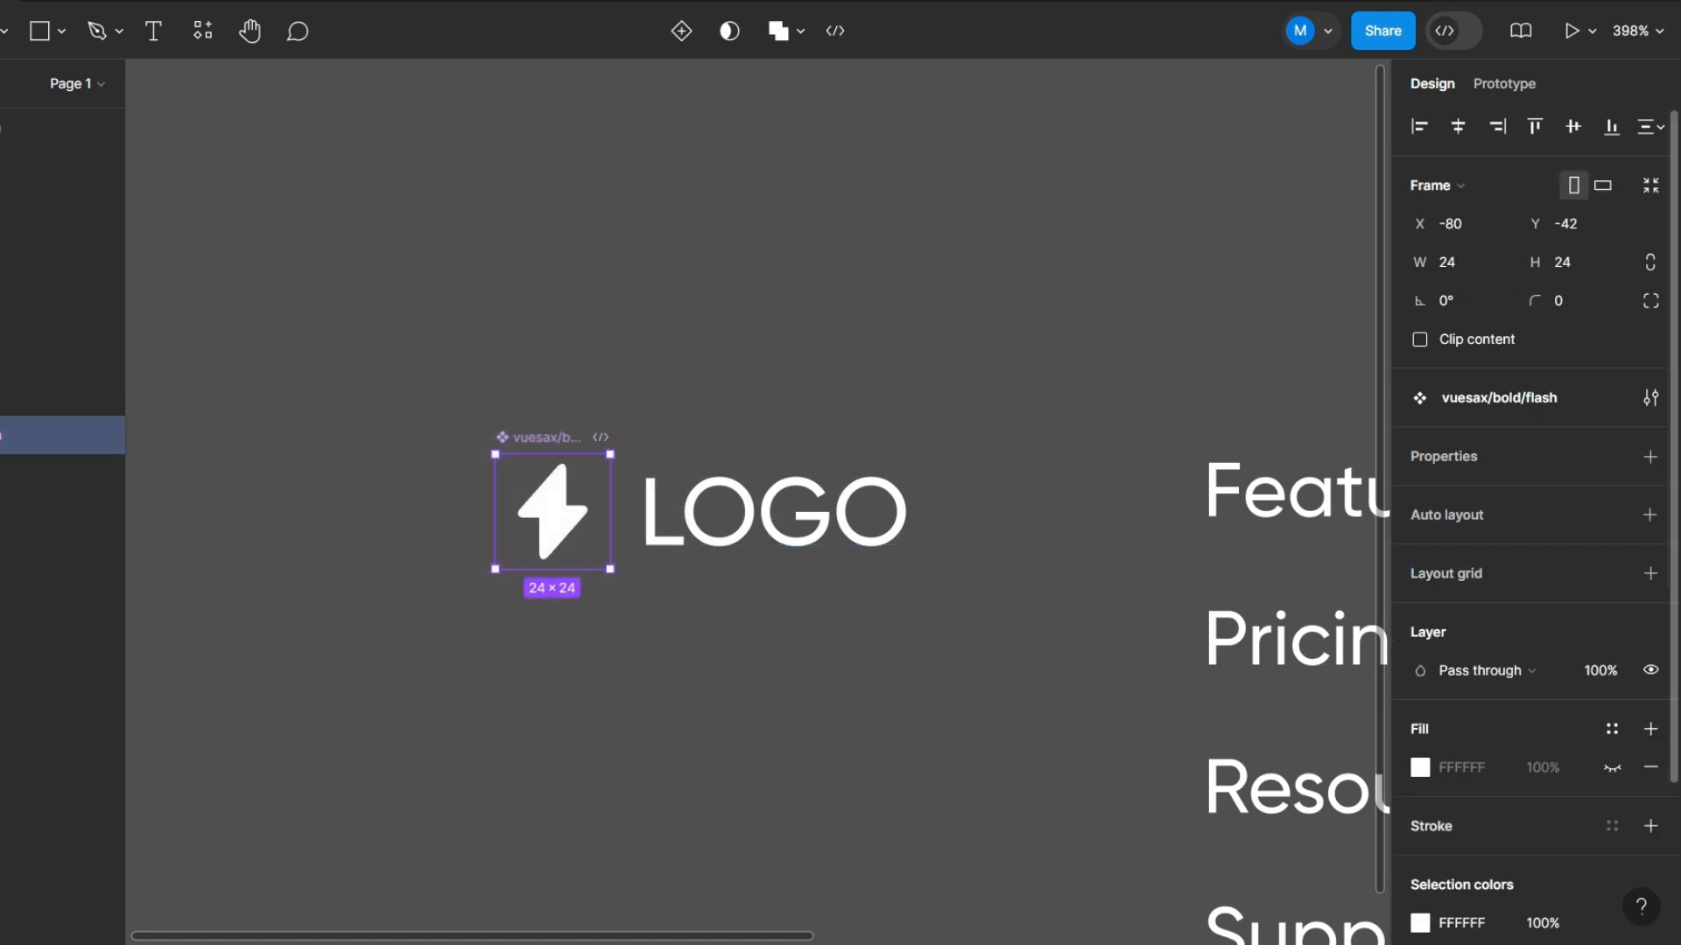
scroll(1532, 526, "down", 3)
left_click(1420, 738)
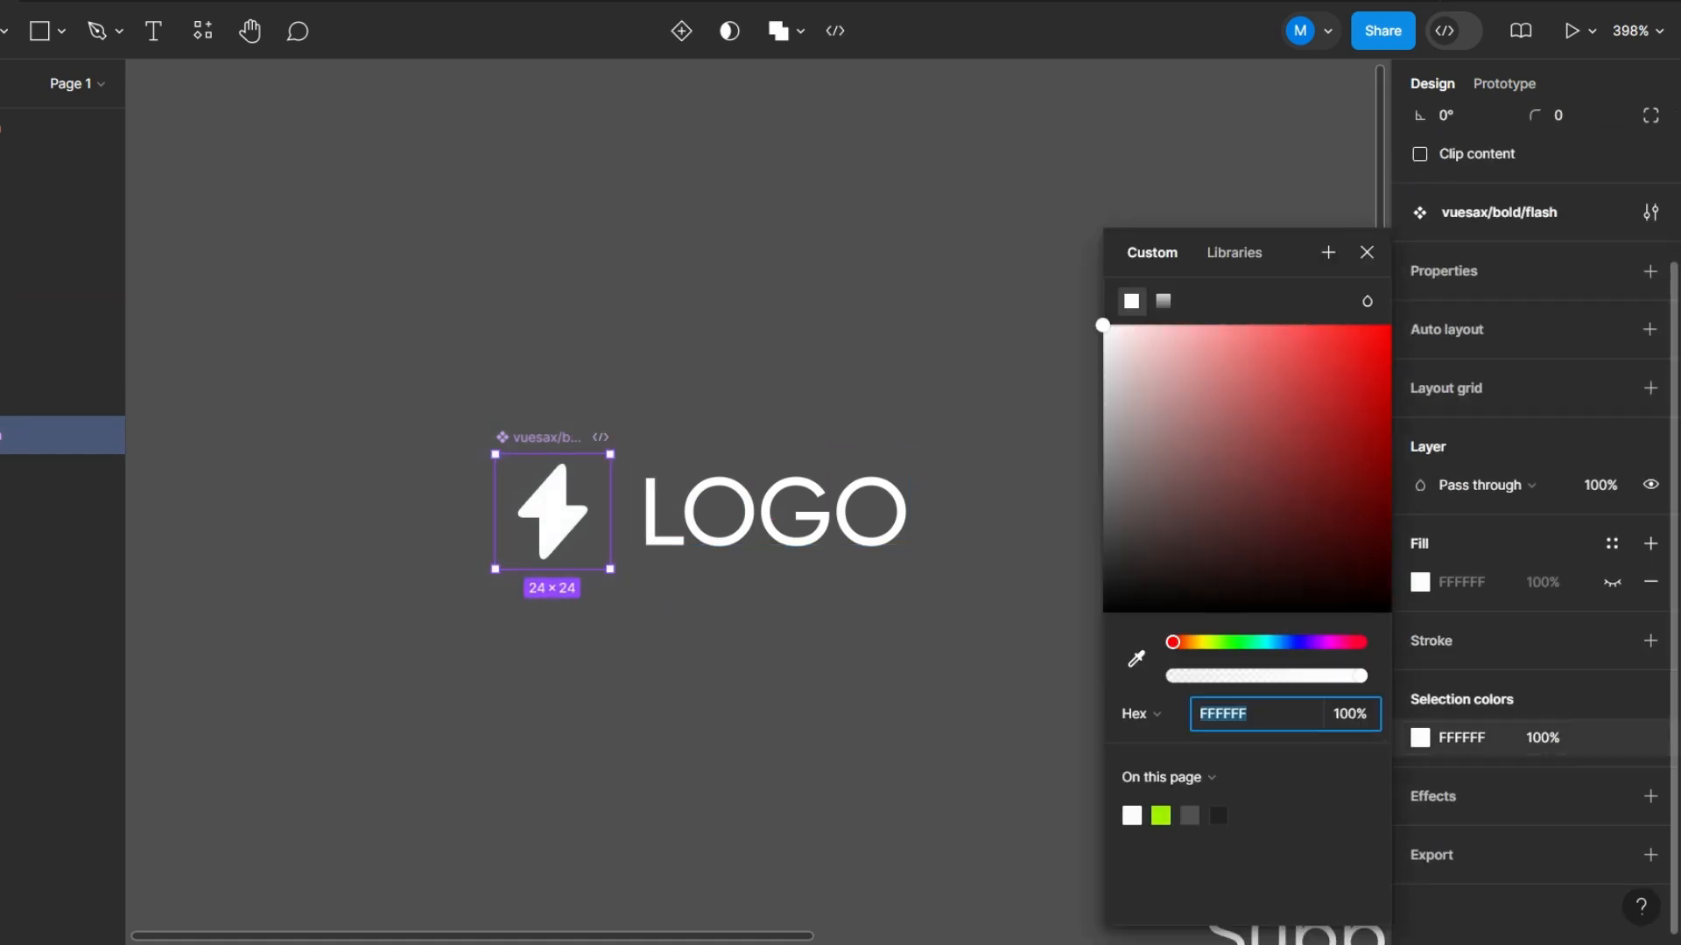
left_click(1161, 816)
- Combine the flash icon and the LOGO text in a horizontal auto layout frame
left_click_drag(313, 290, 1001, 667)
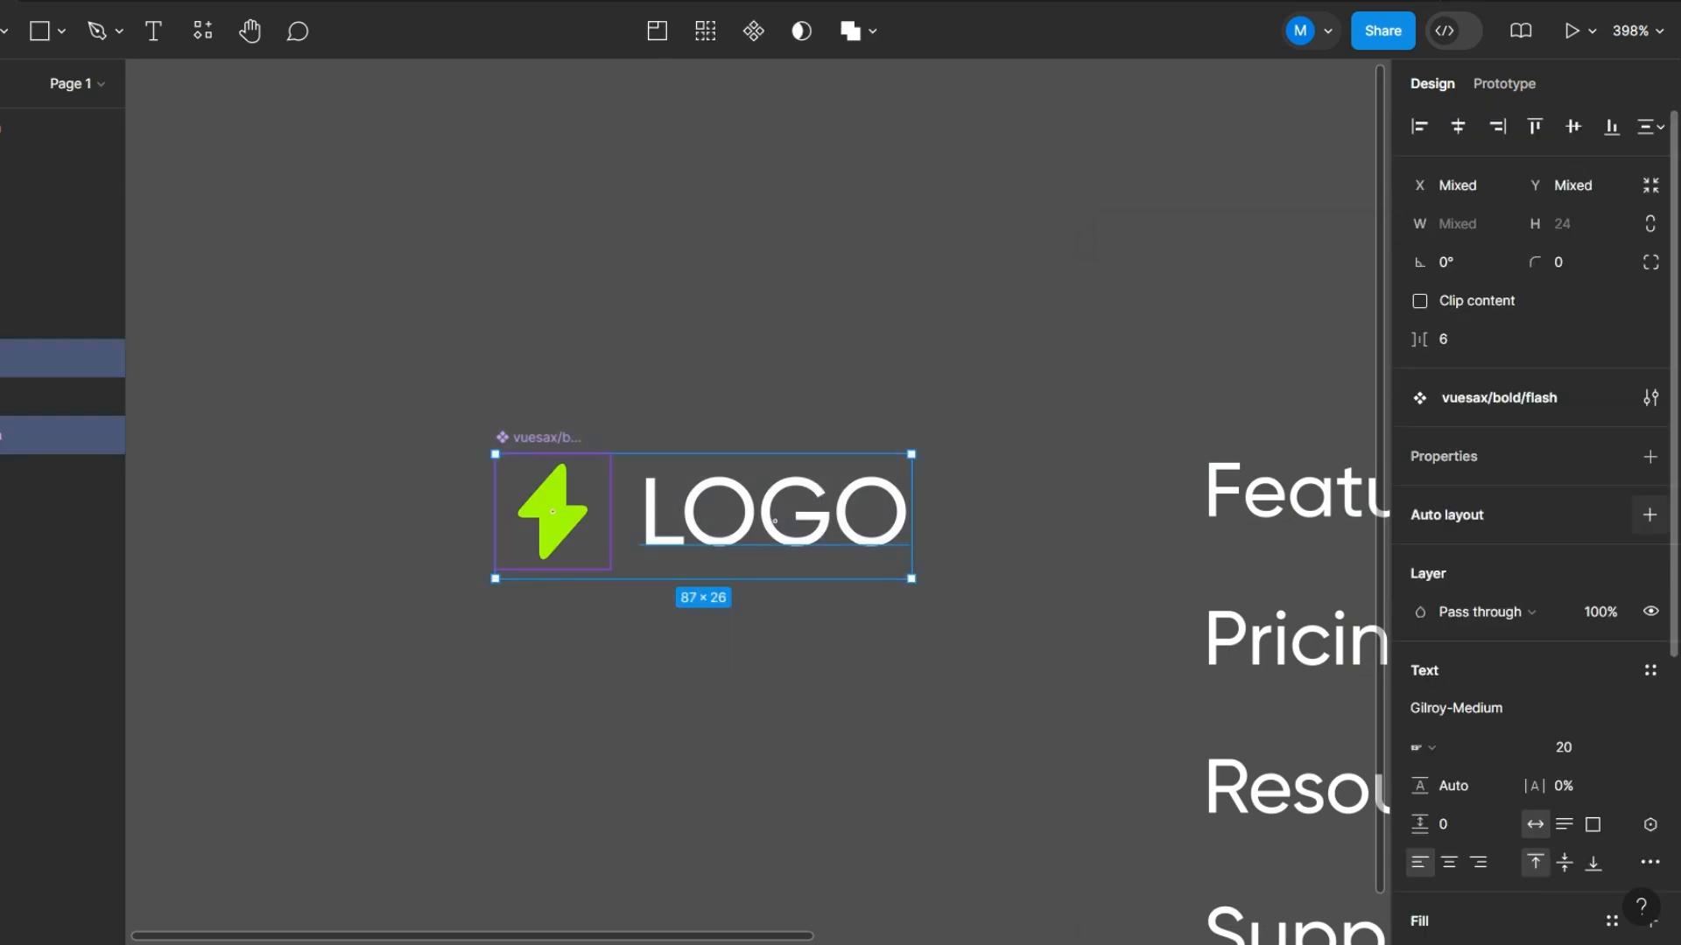
left_click(1649, 514)
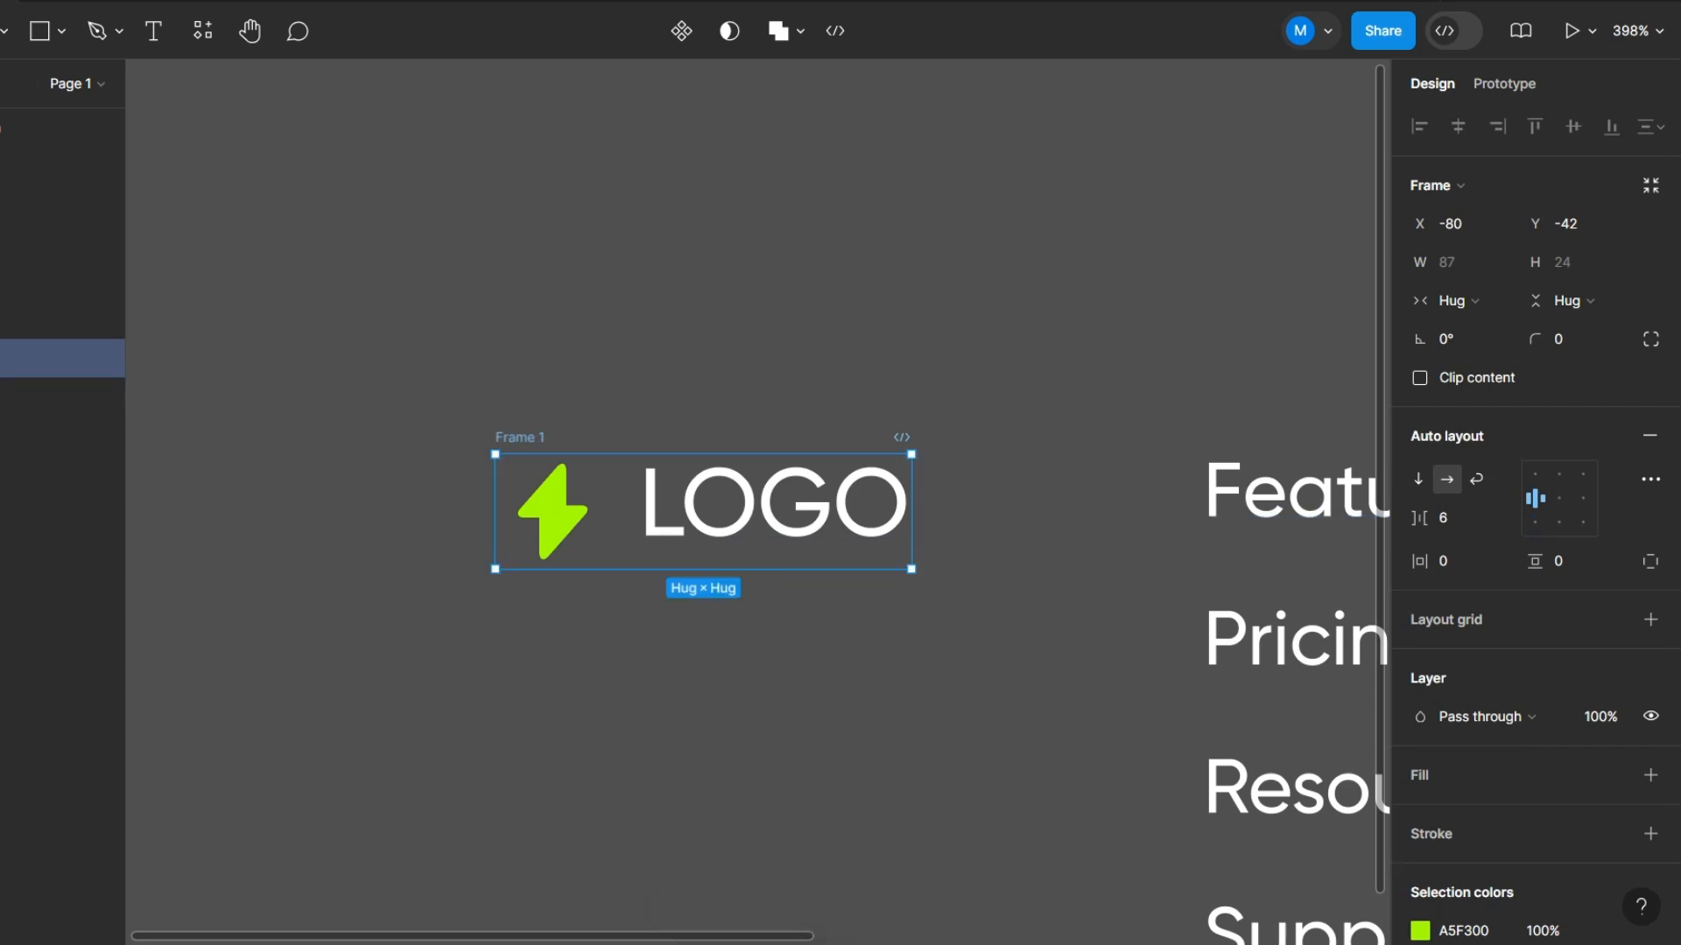
key("Escape")
key("shift+1")
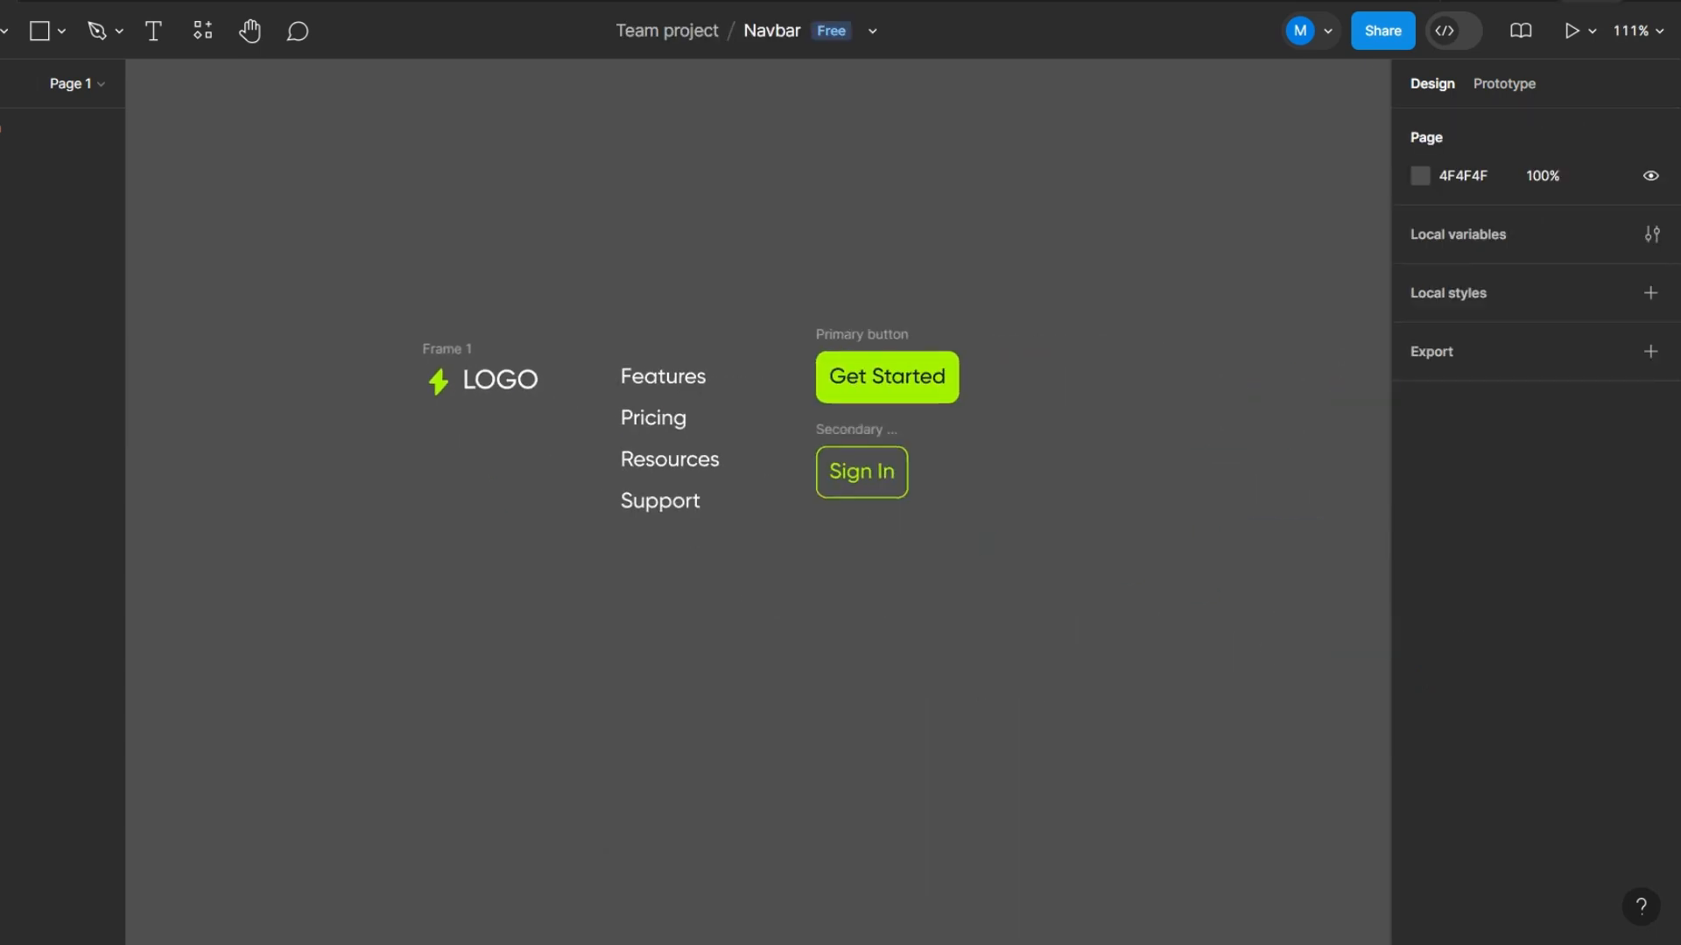
- Move the four text links below the buttons and spread Features, Pricing, Resources and Support out in a rough horizontal row
scroll(553, 360, "up", 3)
left_click_drag(623, 321, 726, 617)
left_click_drag(708, 386, 733, 658)
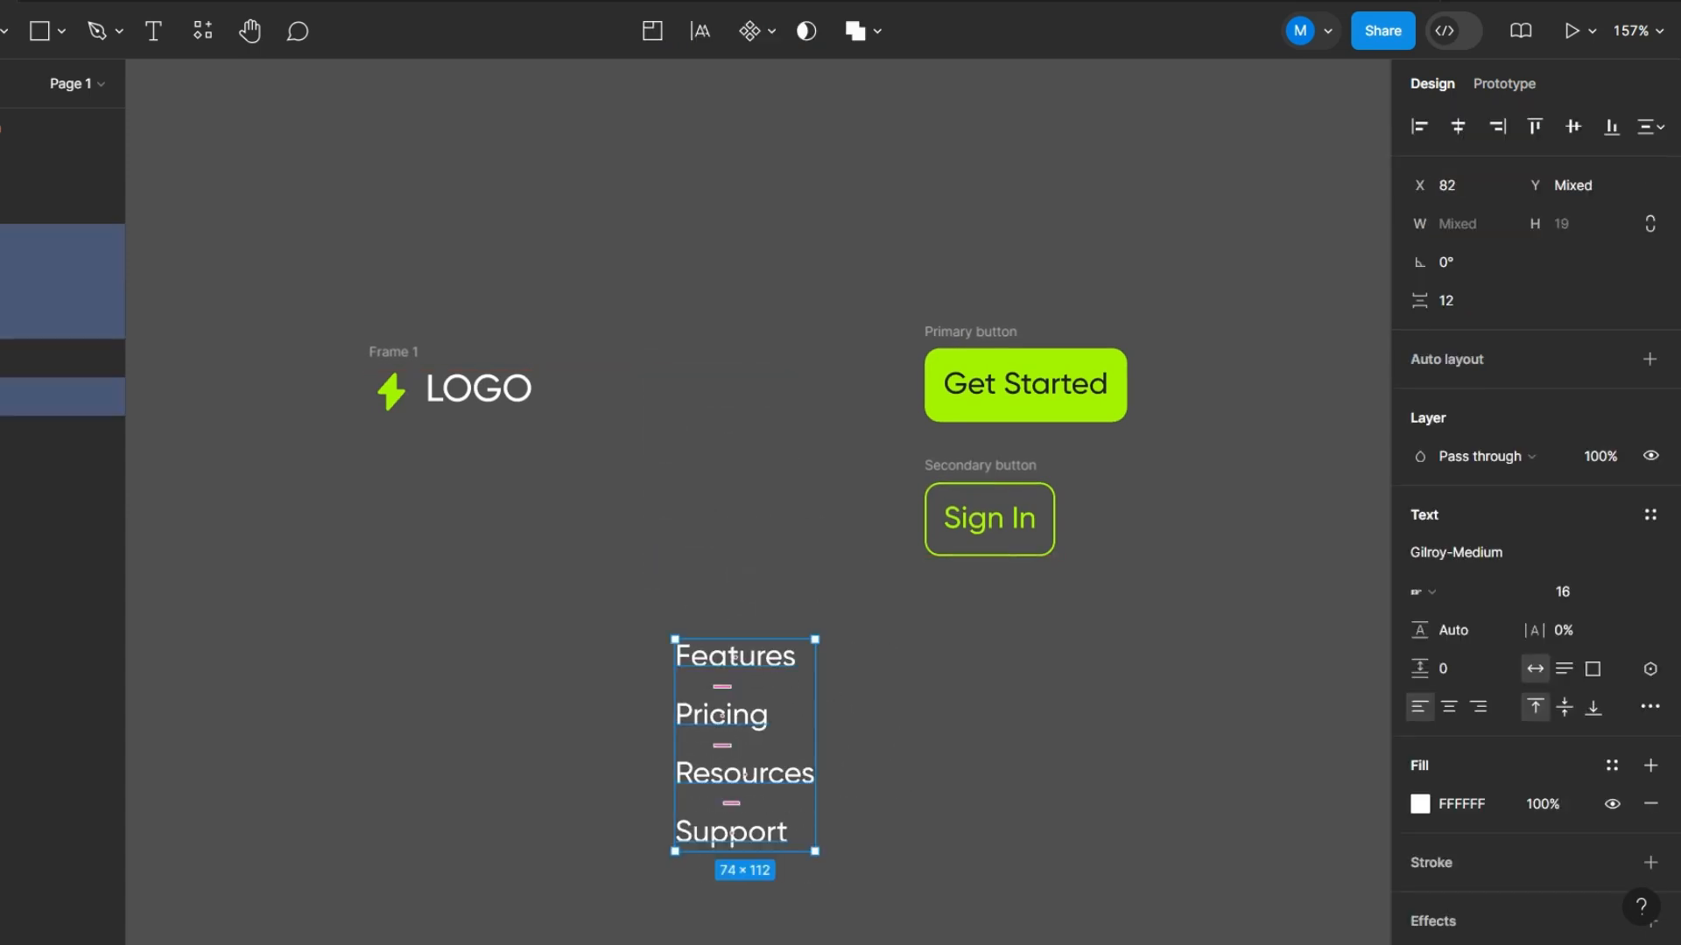
key("Escape")
left_click_drag(722, 714, 897, 647)
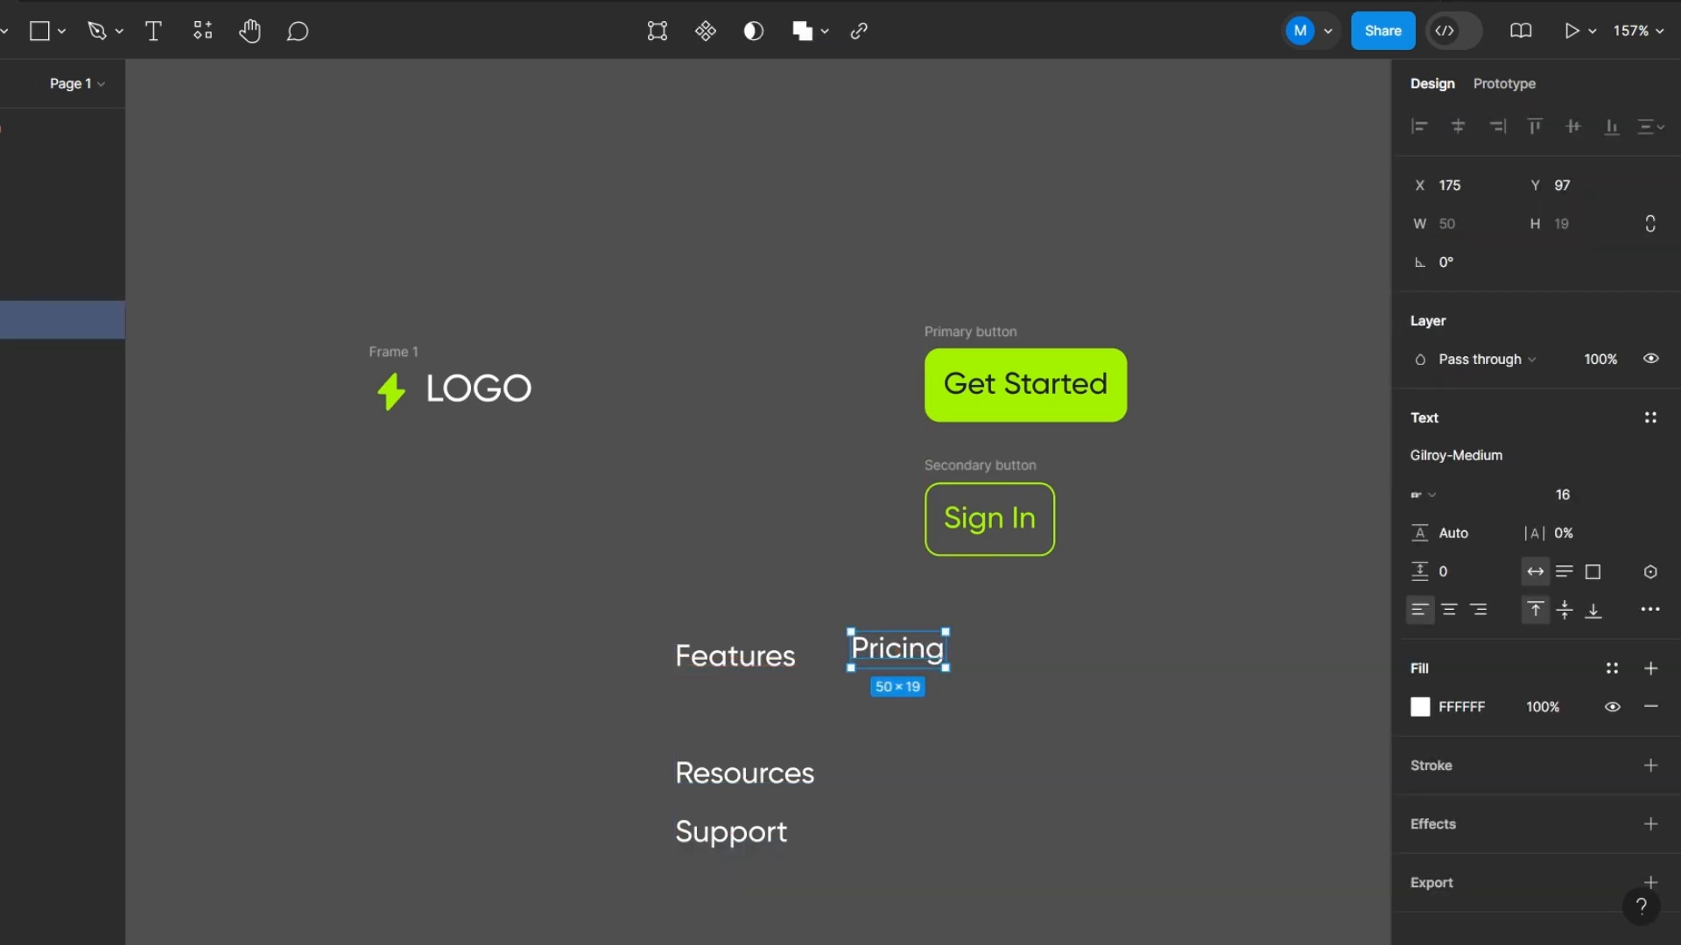
left_click_drag(744, 773, 1055, 667)
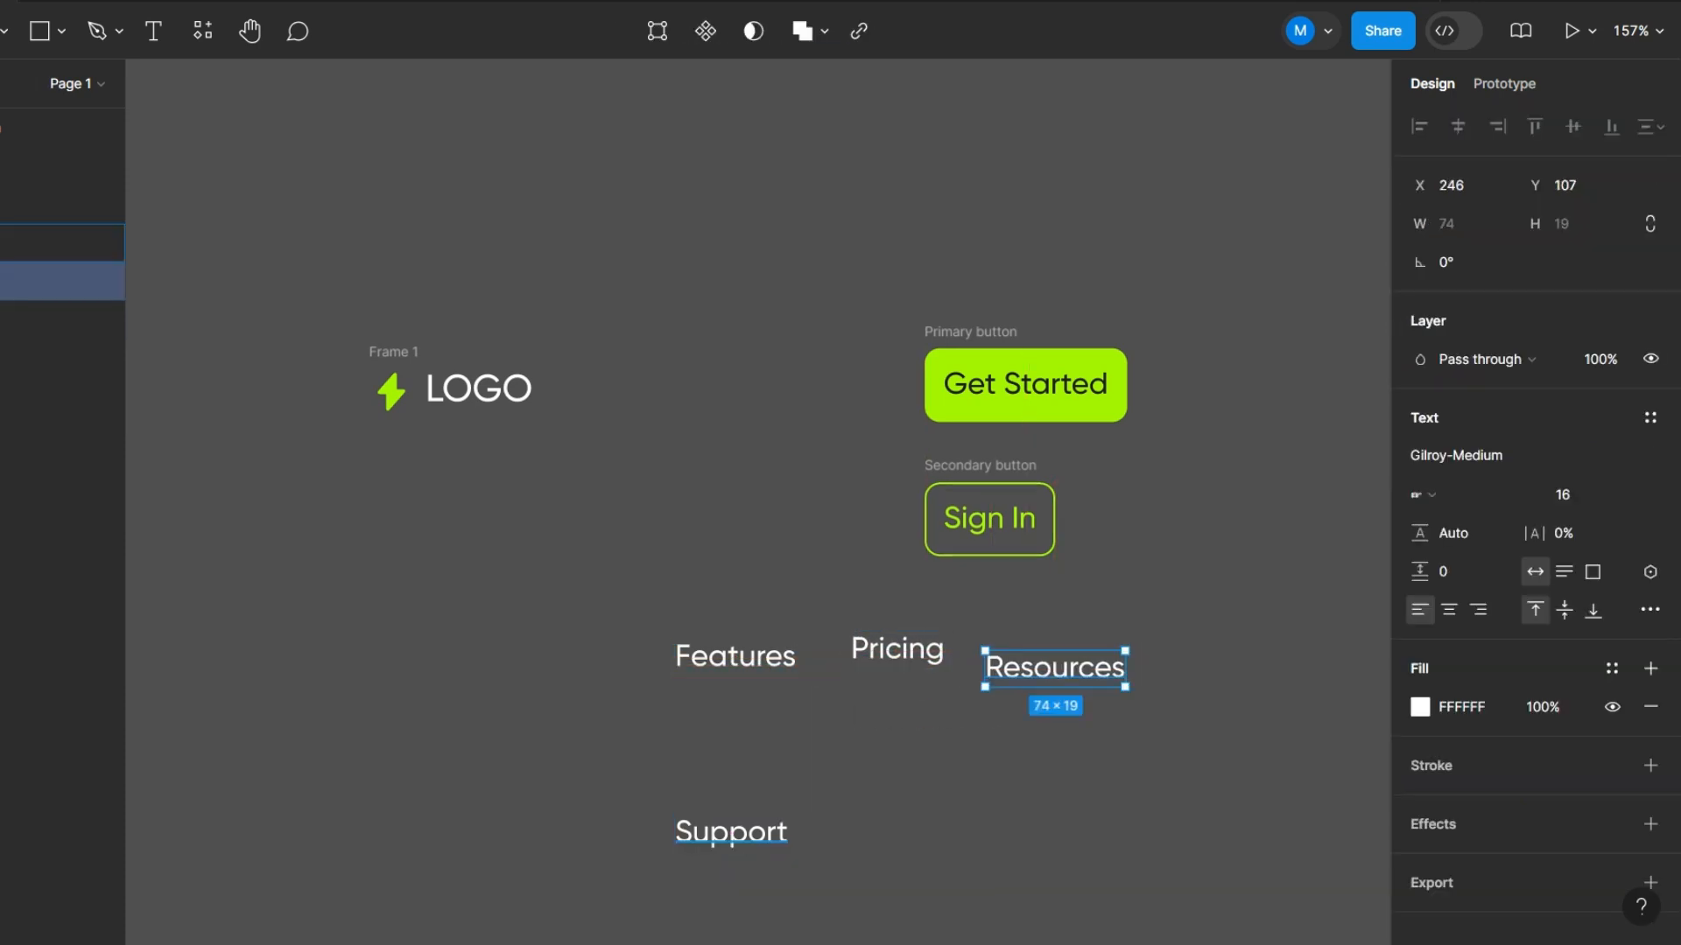
left_click_drag(731, 833, 1221, 666)
- Wrap the four text links in a horizontal auto layout frame with a gap of 24
left_click_drag(1234, 787, 642, 631)
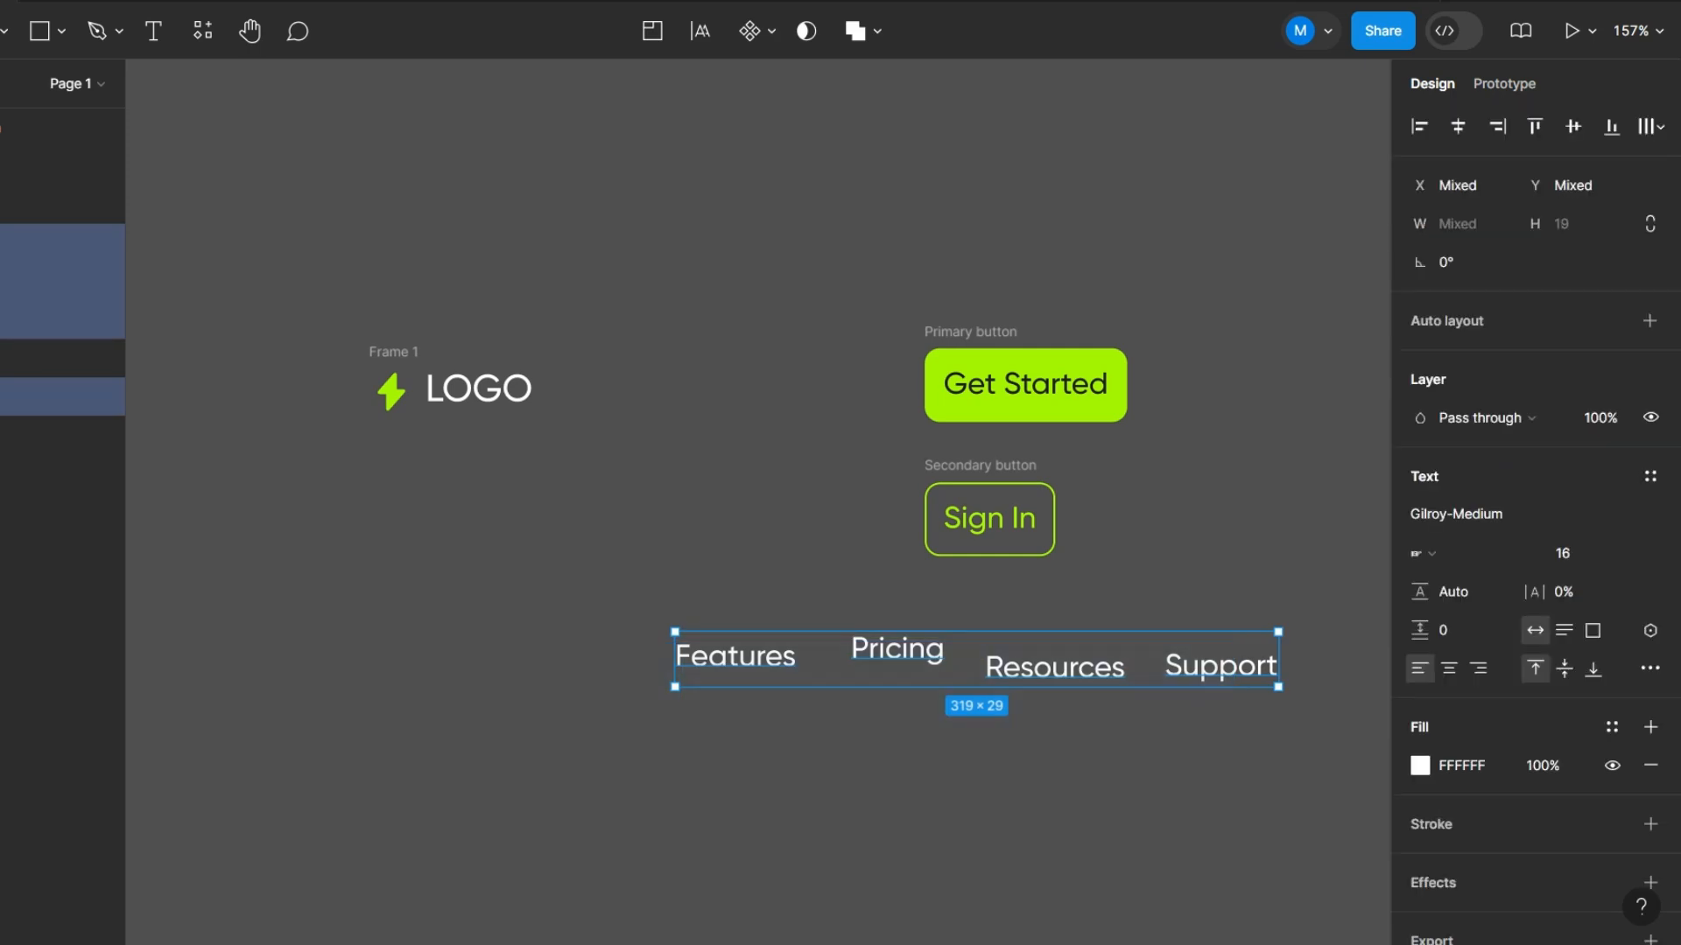
key("shift+a")
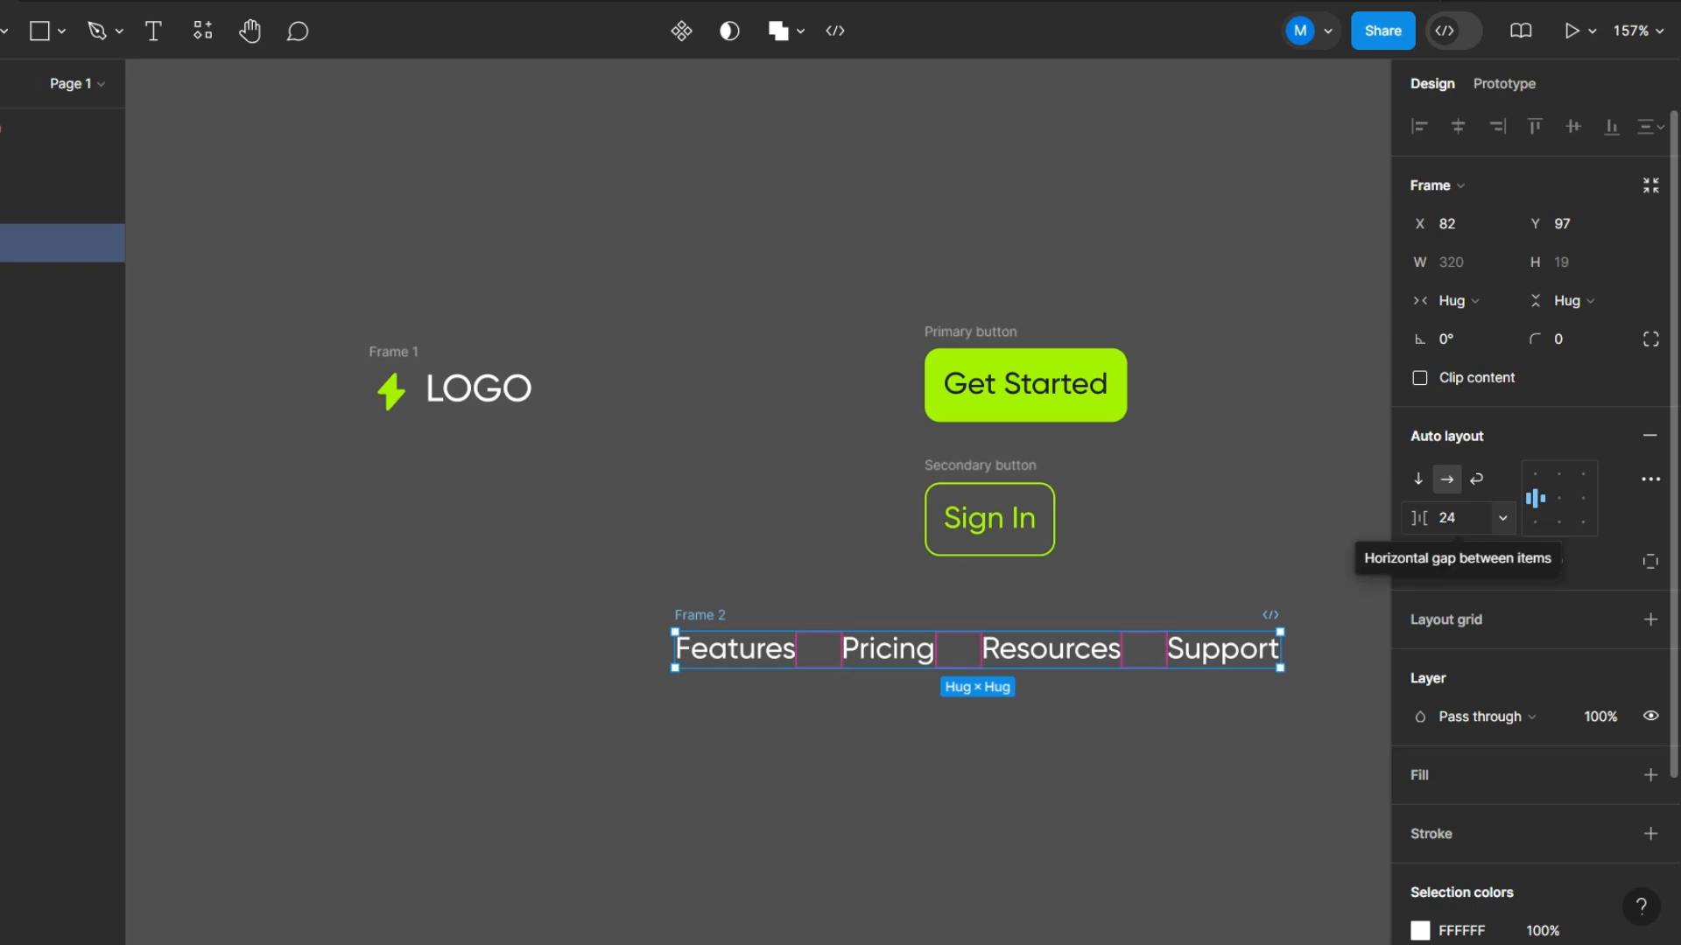
left_click(1446, 517)
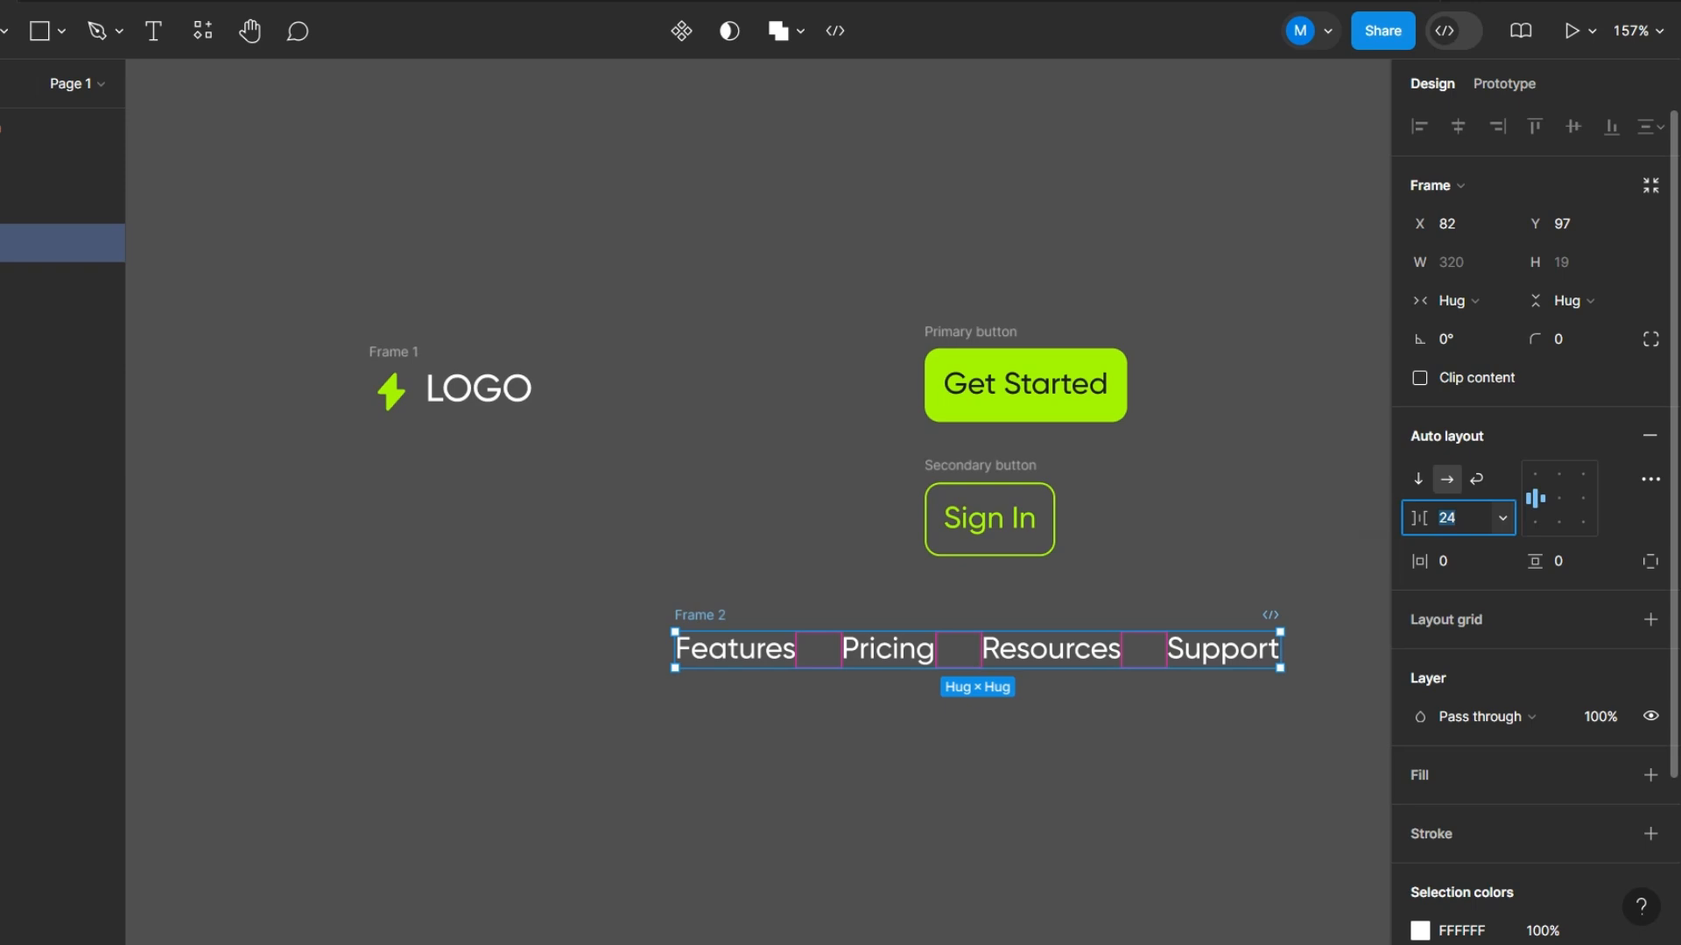
left_click(749, 578)
- Rename the logo frame as "Logo" and line up the logo, link row, Sign In and Get Started buttons in one row
scroll(748, 607, "down", 3)
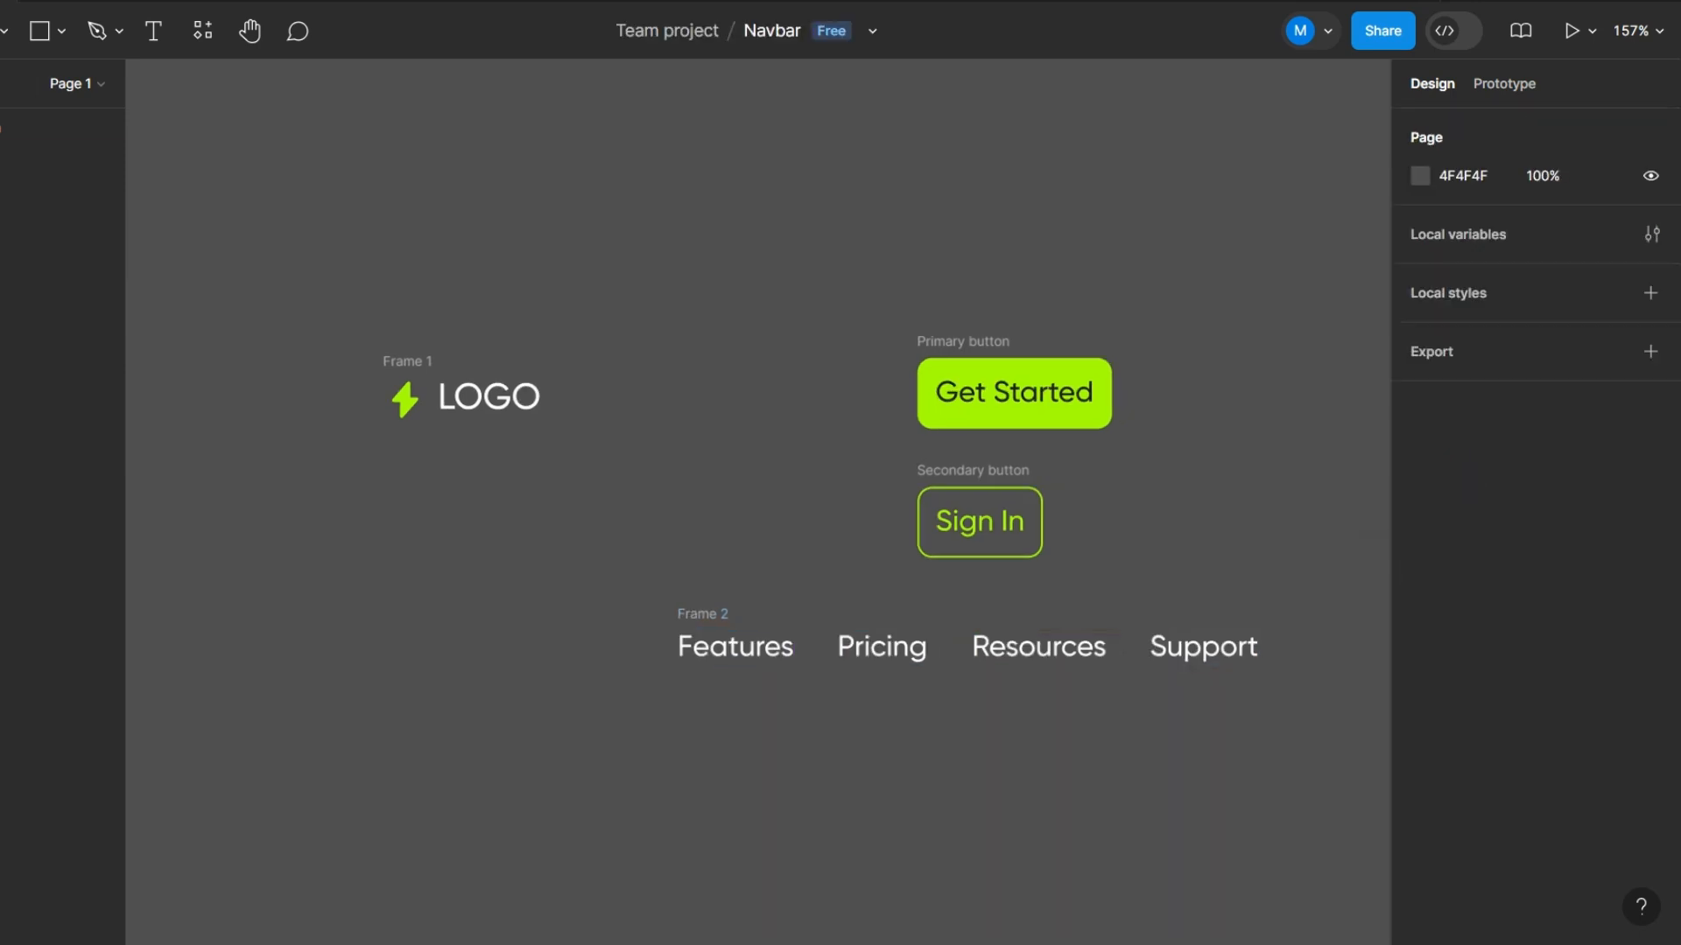
left_click(759, 638)
double_click(719, 609)
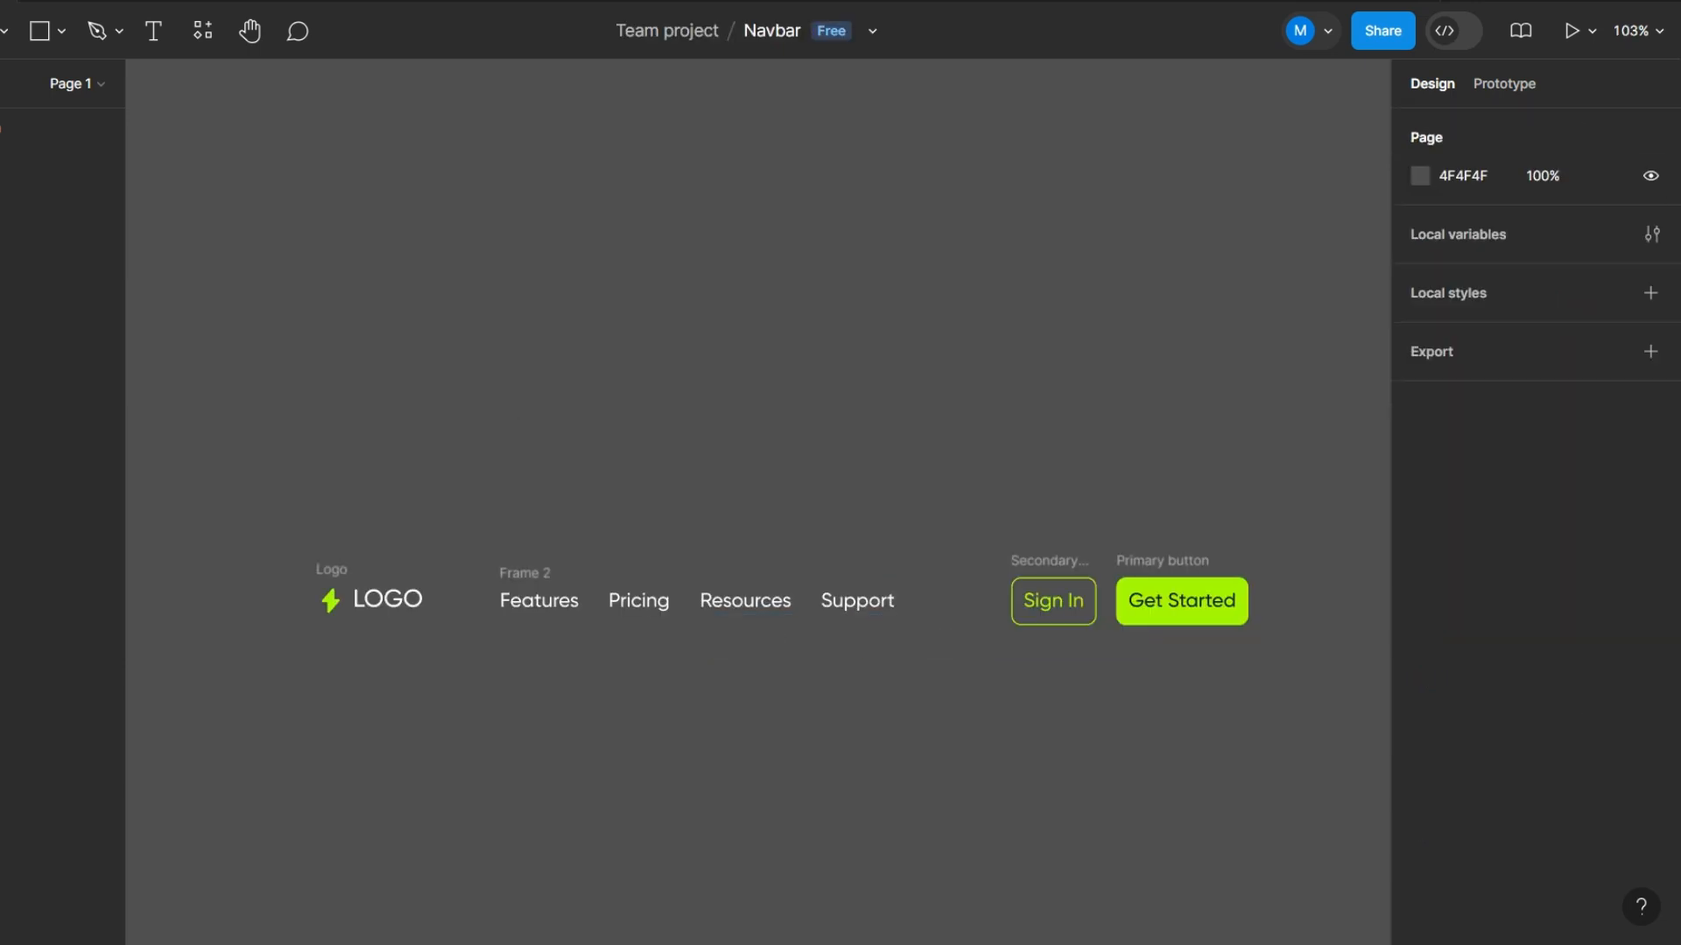
- Wrap the Sign In and Get Started buttons in a horizontal auto layout frame and set its gap to 24
left_click_drag(929, 431, 1261, 712)
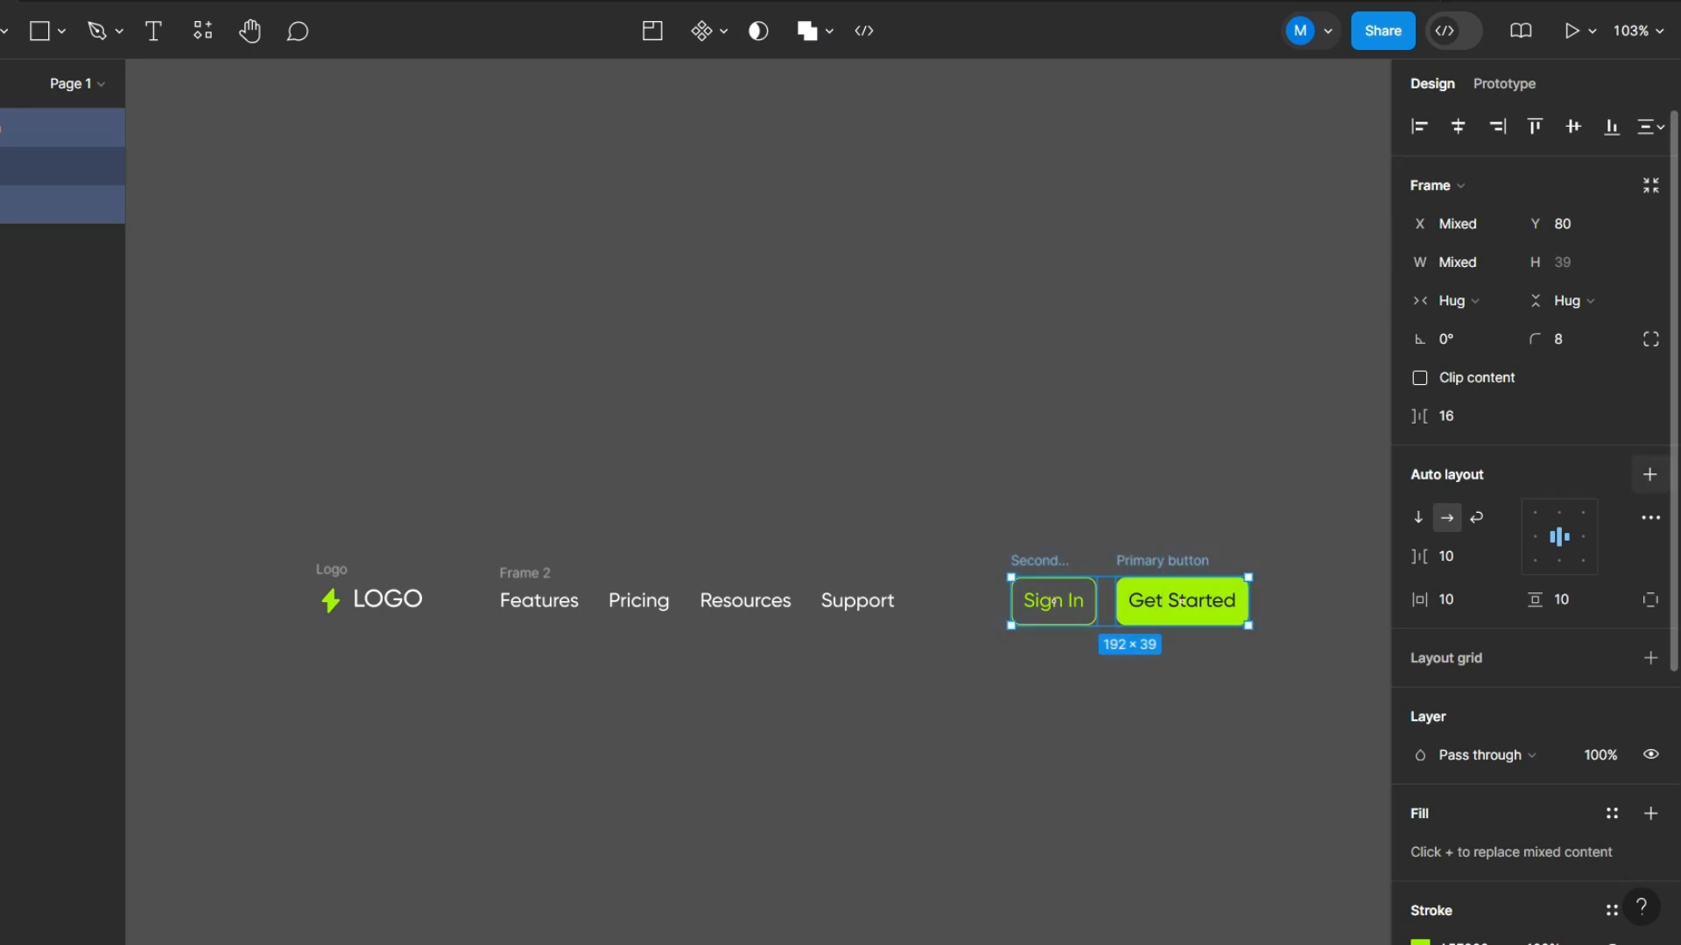
key("shift+a")
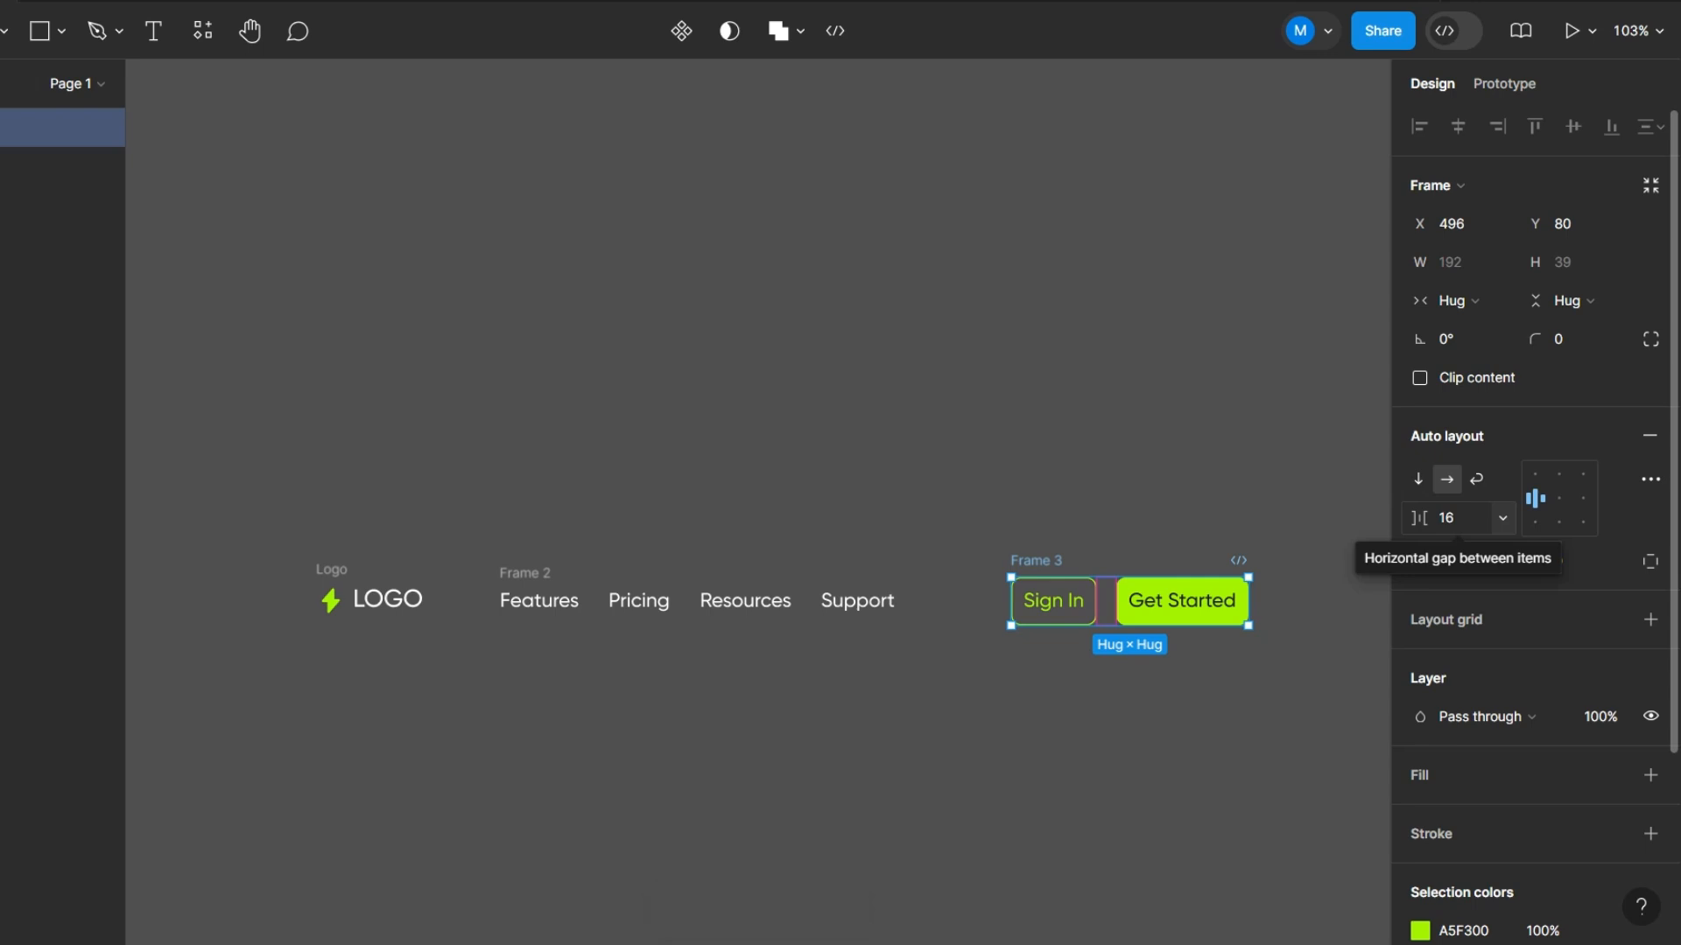
left_click(1455, 517)
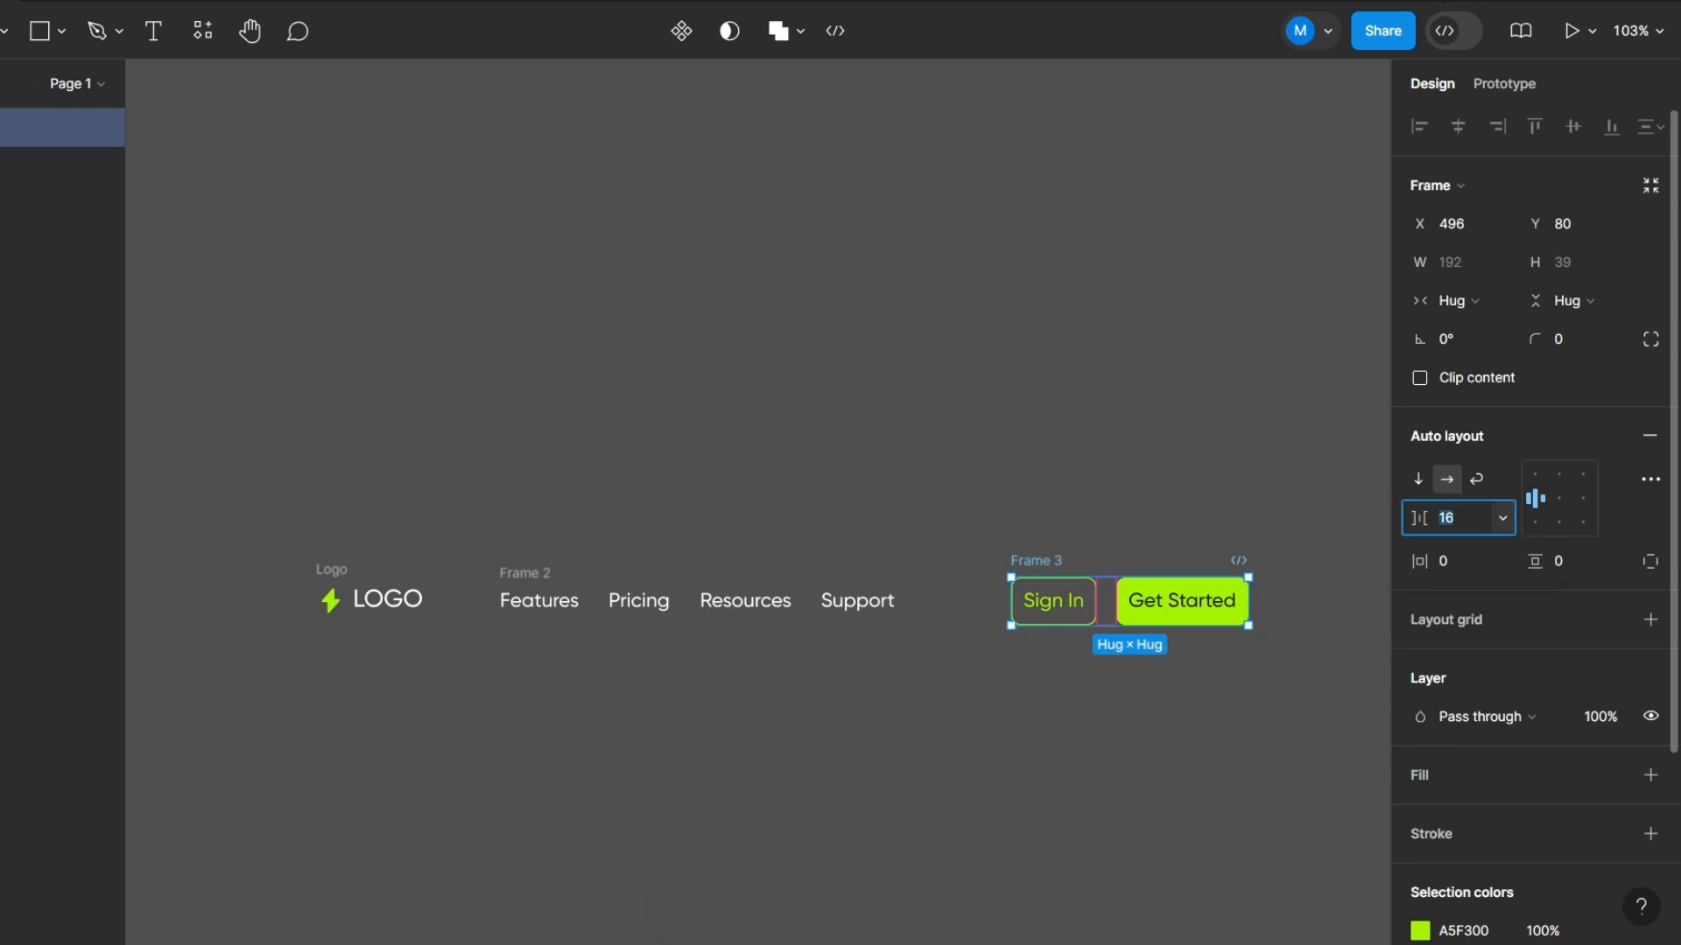
type("24")
key("Return")
key("Escape")
- Align the vertical centers of the logo, link row and button group and wrap them in one auto layout frame
scroll(1287, 538, "down", 3)
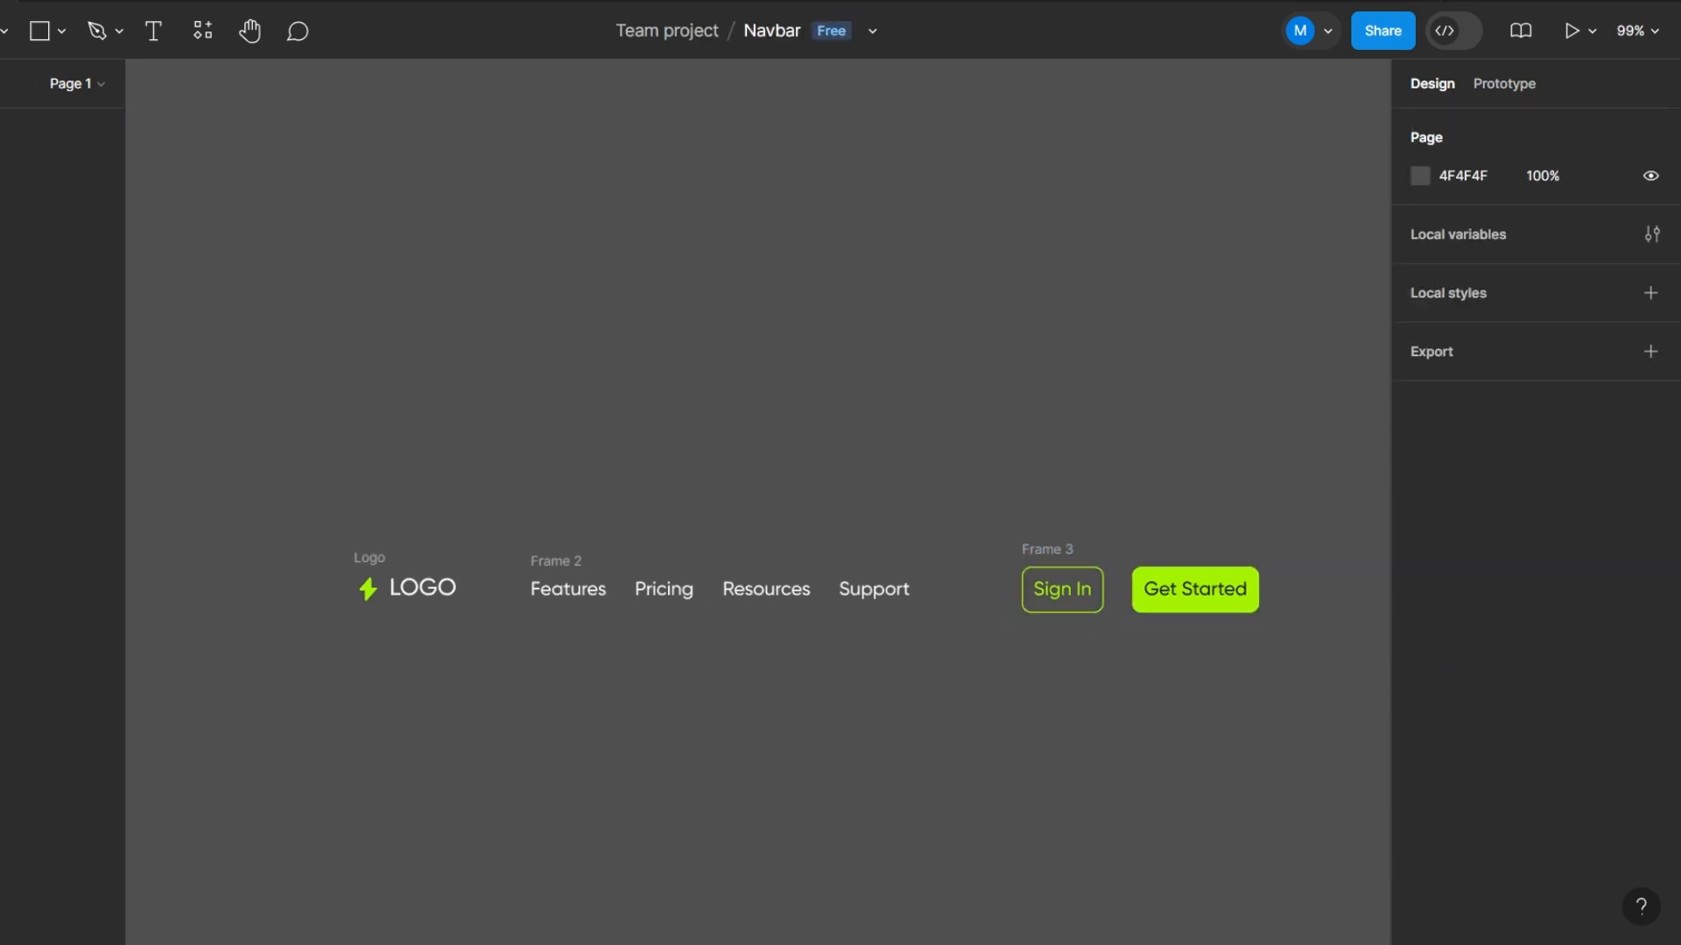
scroll(926, 678, "up", 4)
scroll(415, 534, "down", 4)
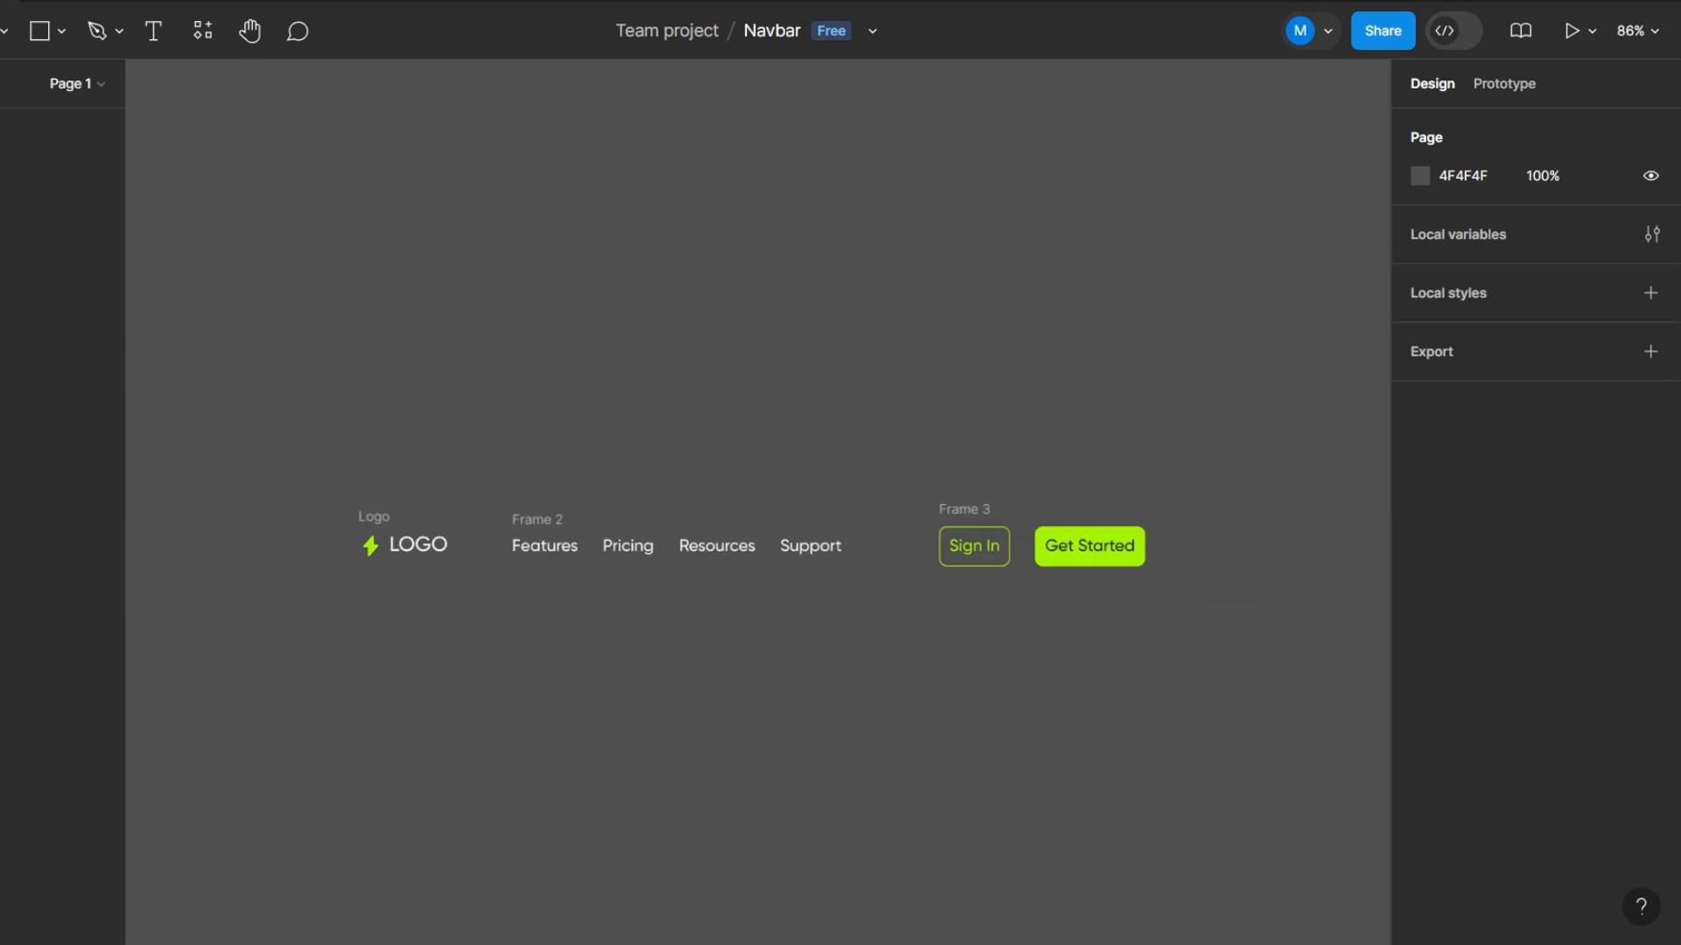
left_click_drag(261, 370, 1253, 709)
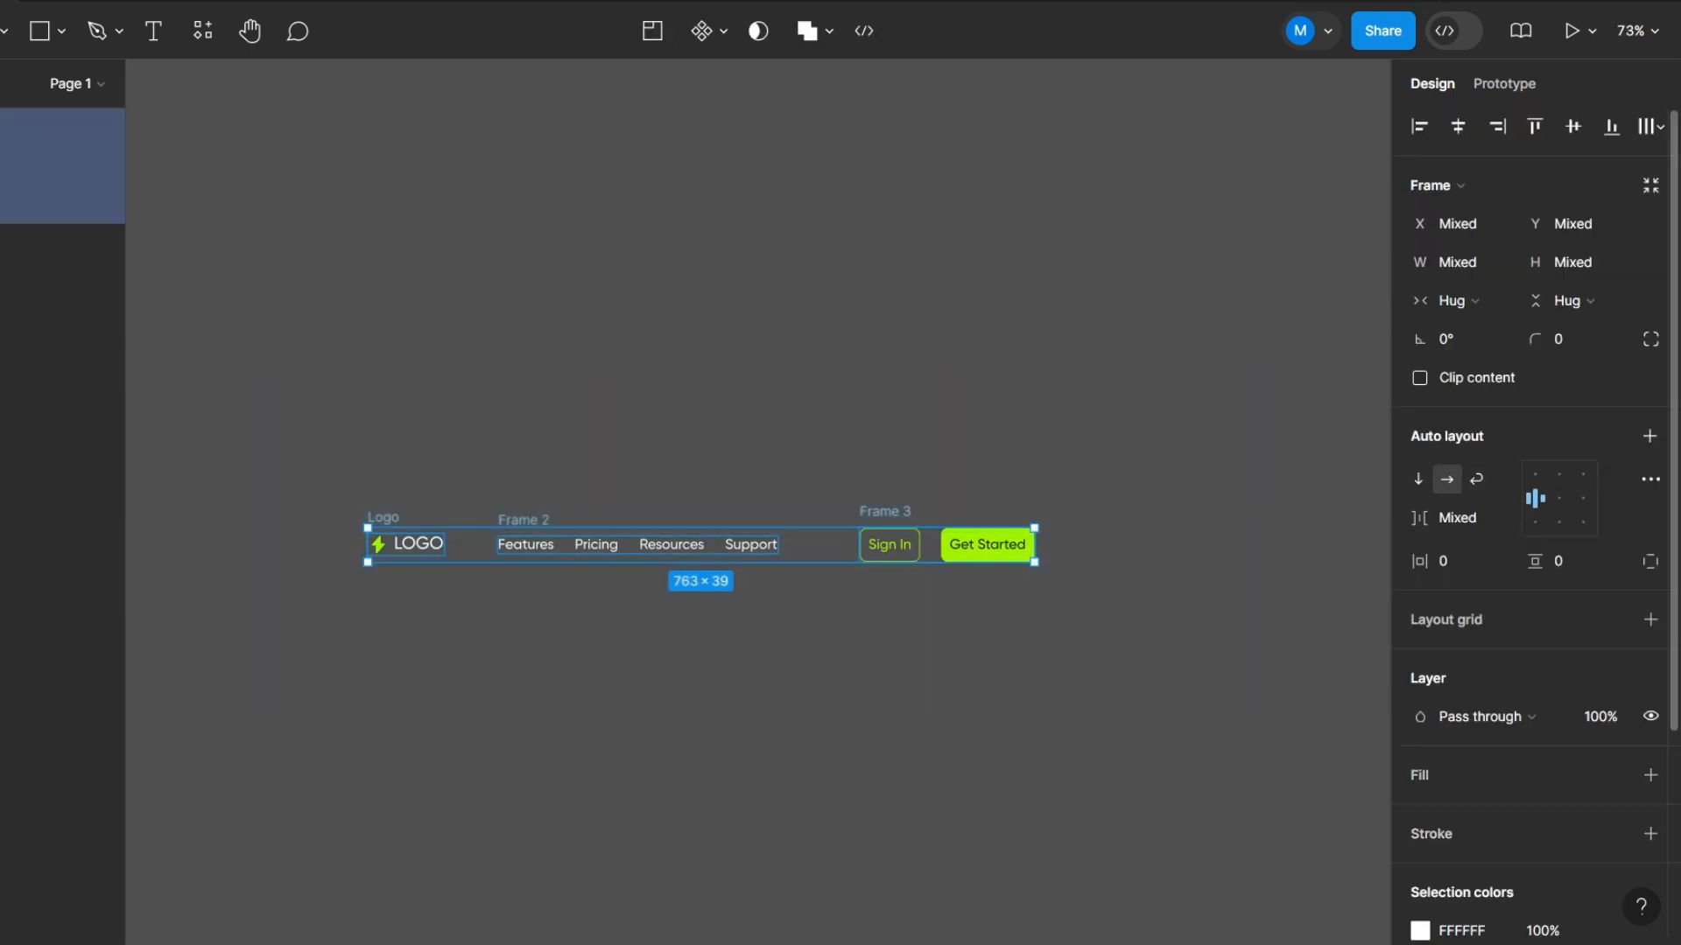
left_click(1573, 127)
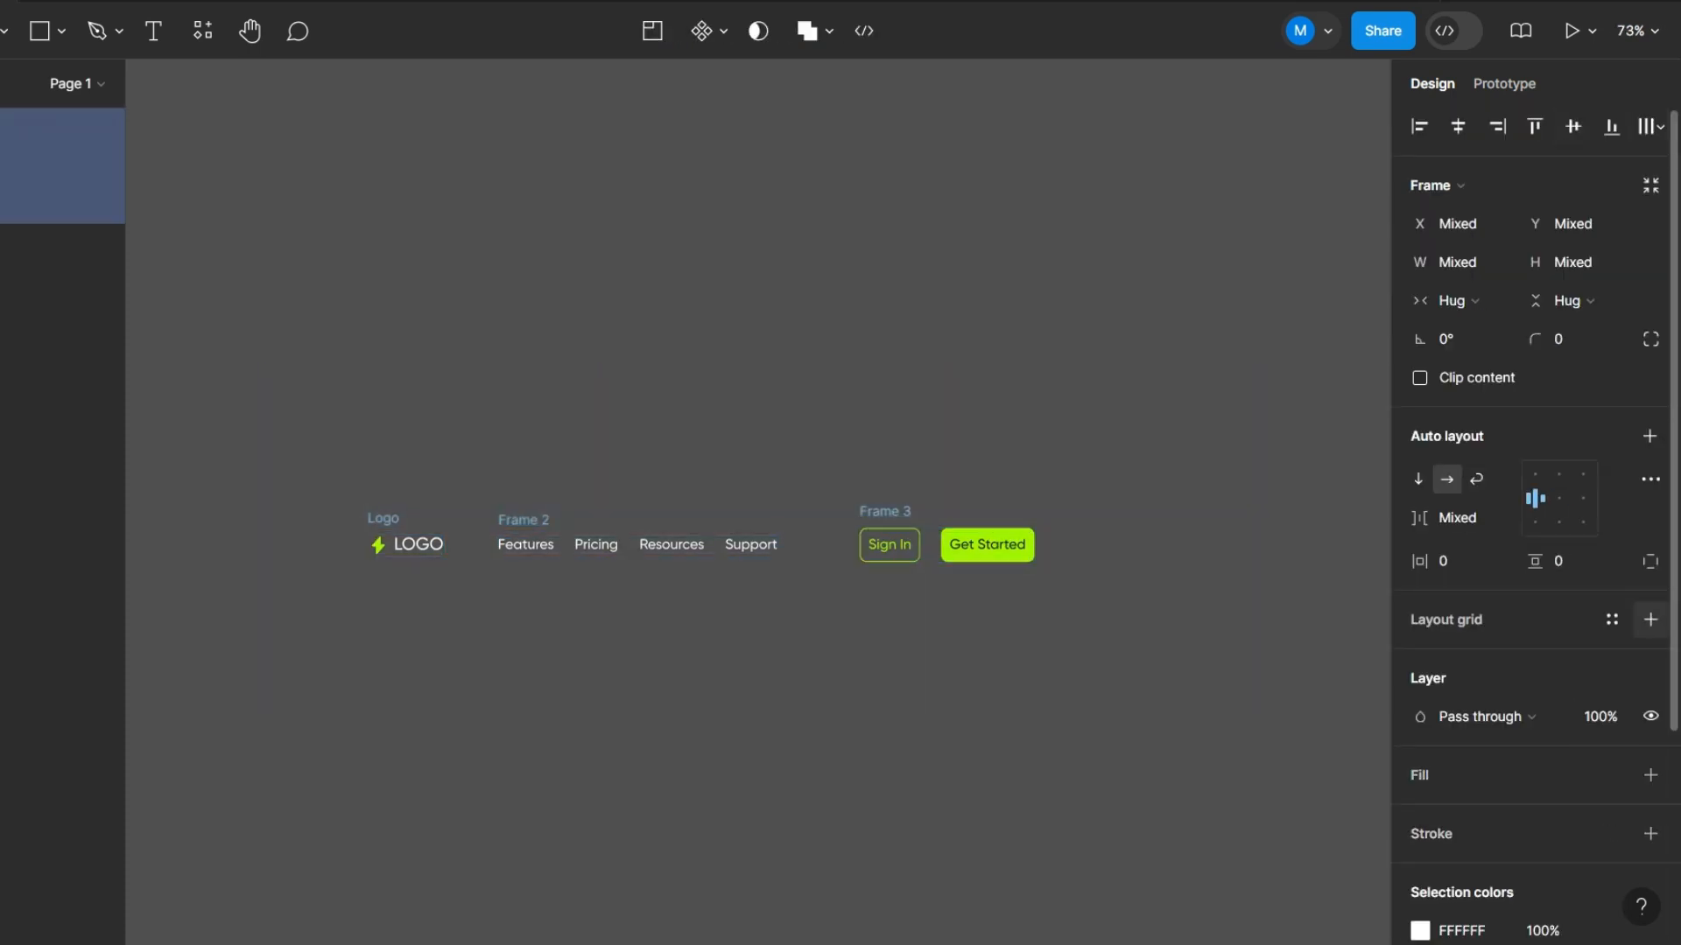
key("shift+a")
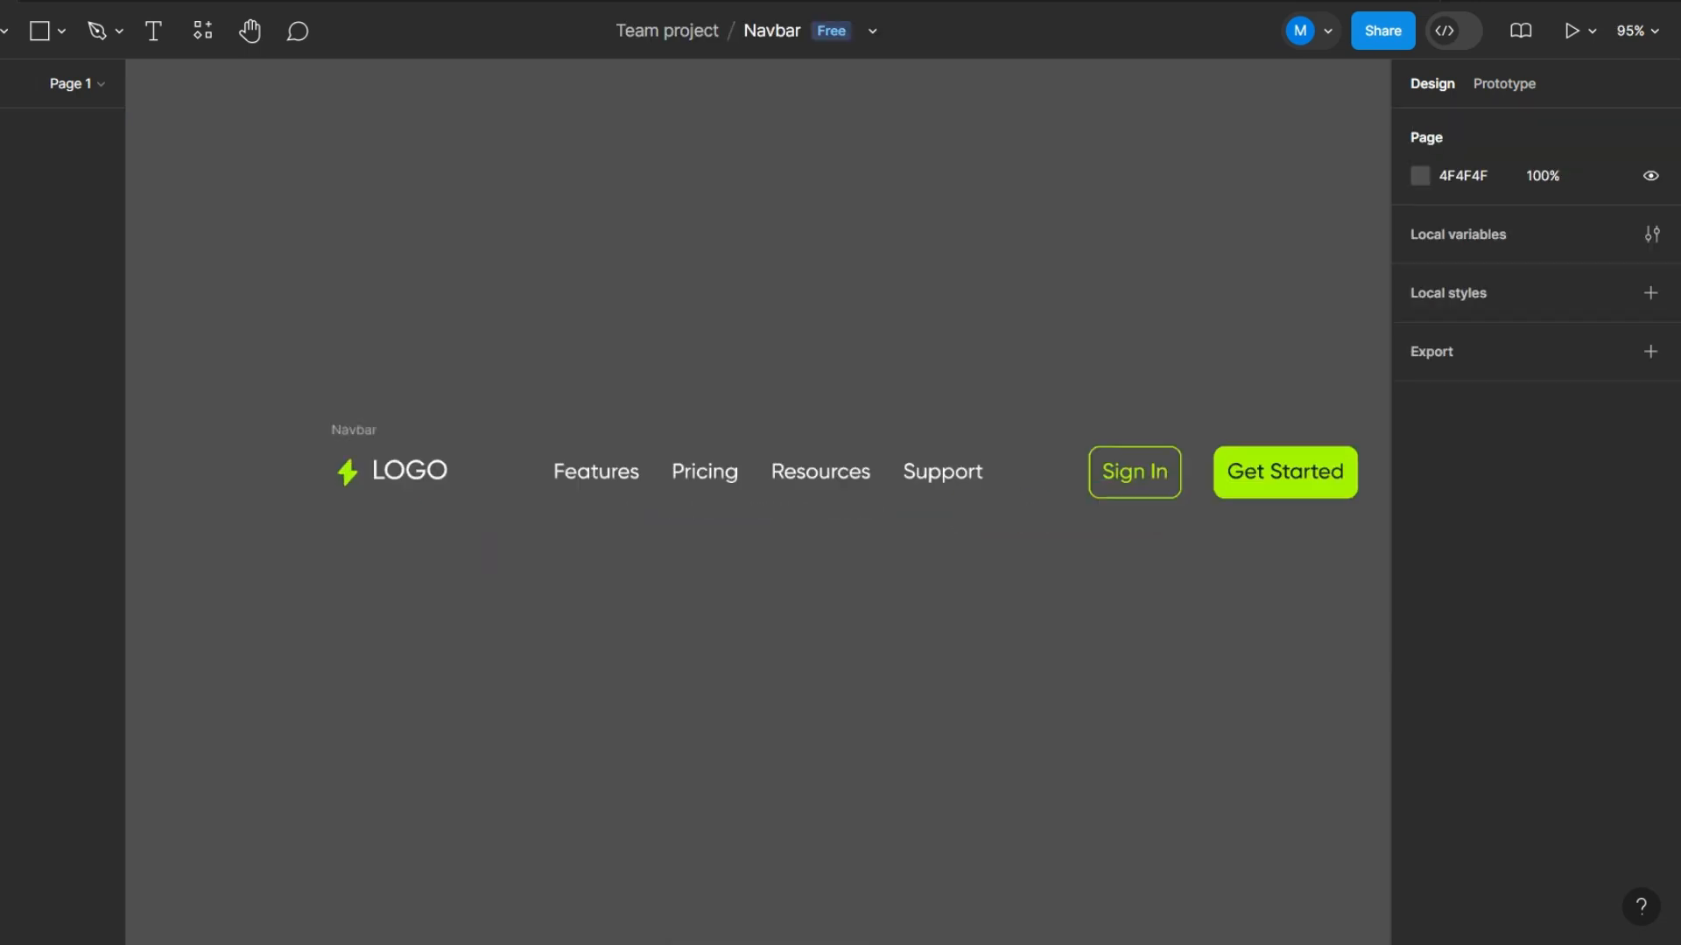
- Rename the outer frame as "Navbar", center its auto layout alignment and turn it into a component
scroll(832, 470, "up", 1)
left_click_drag(490, 553, 386, 558)
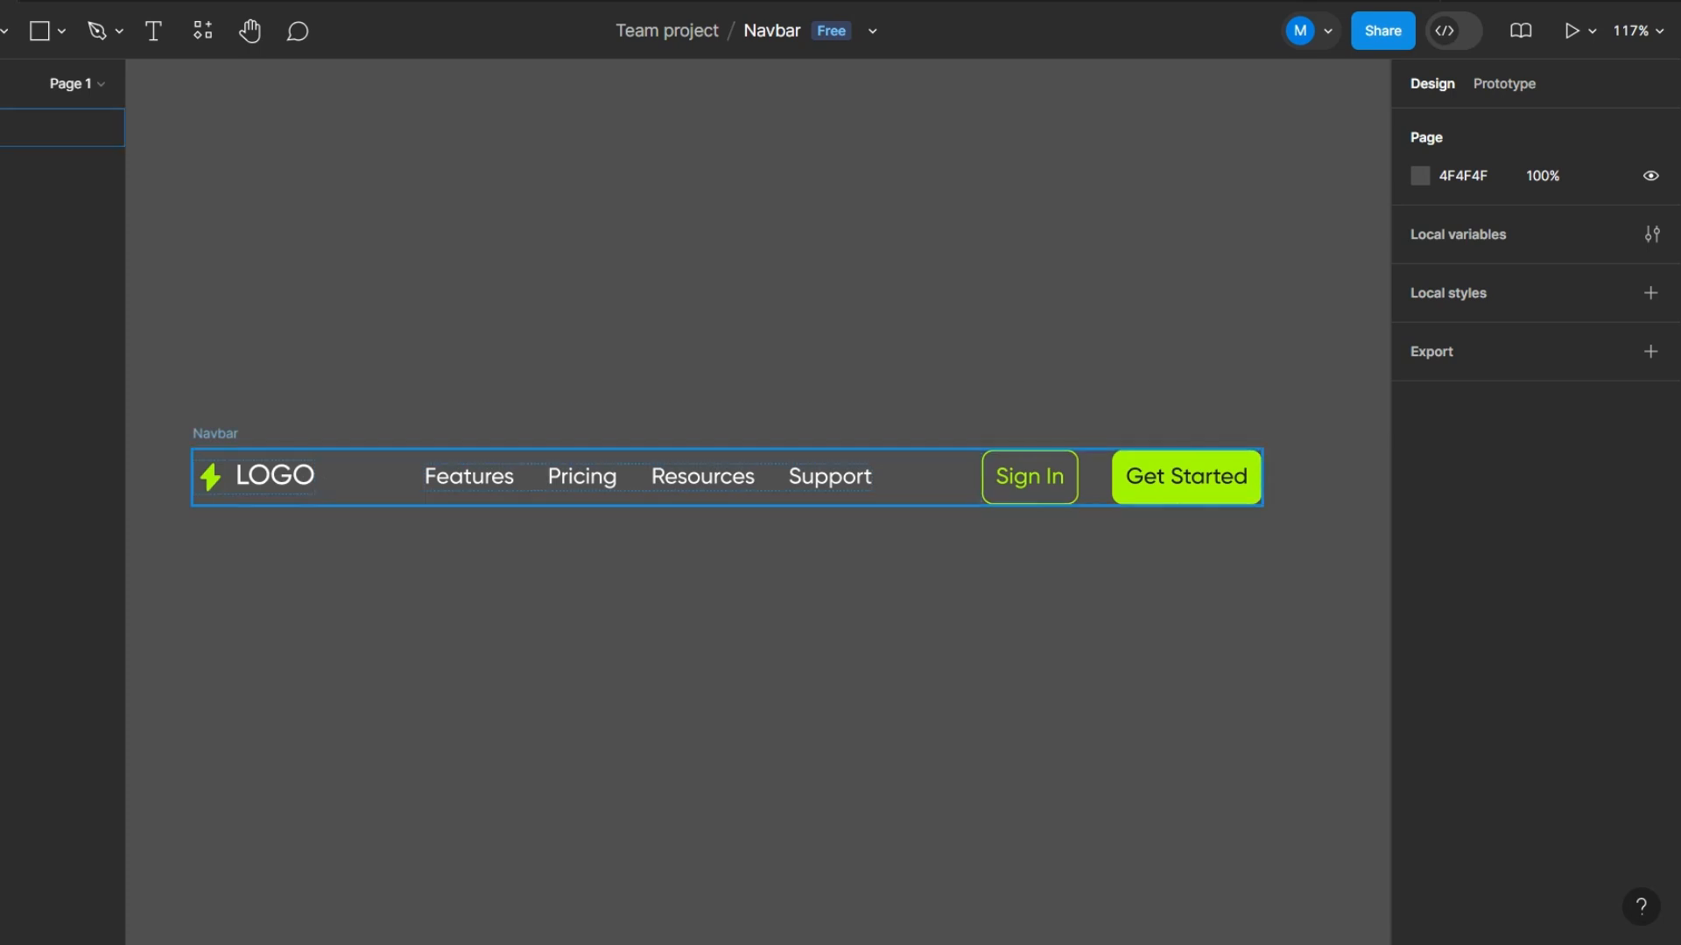
left_click(215, 434)
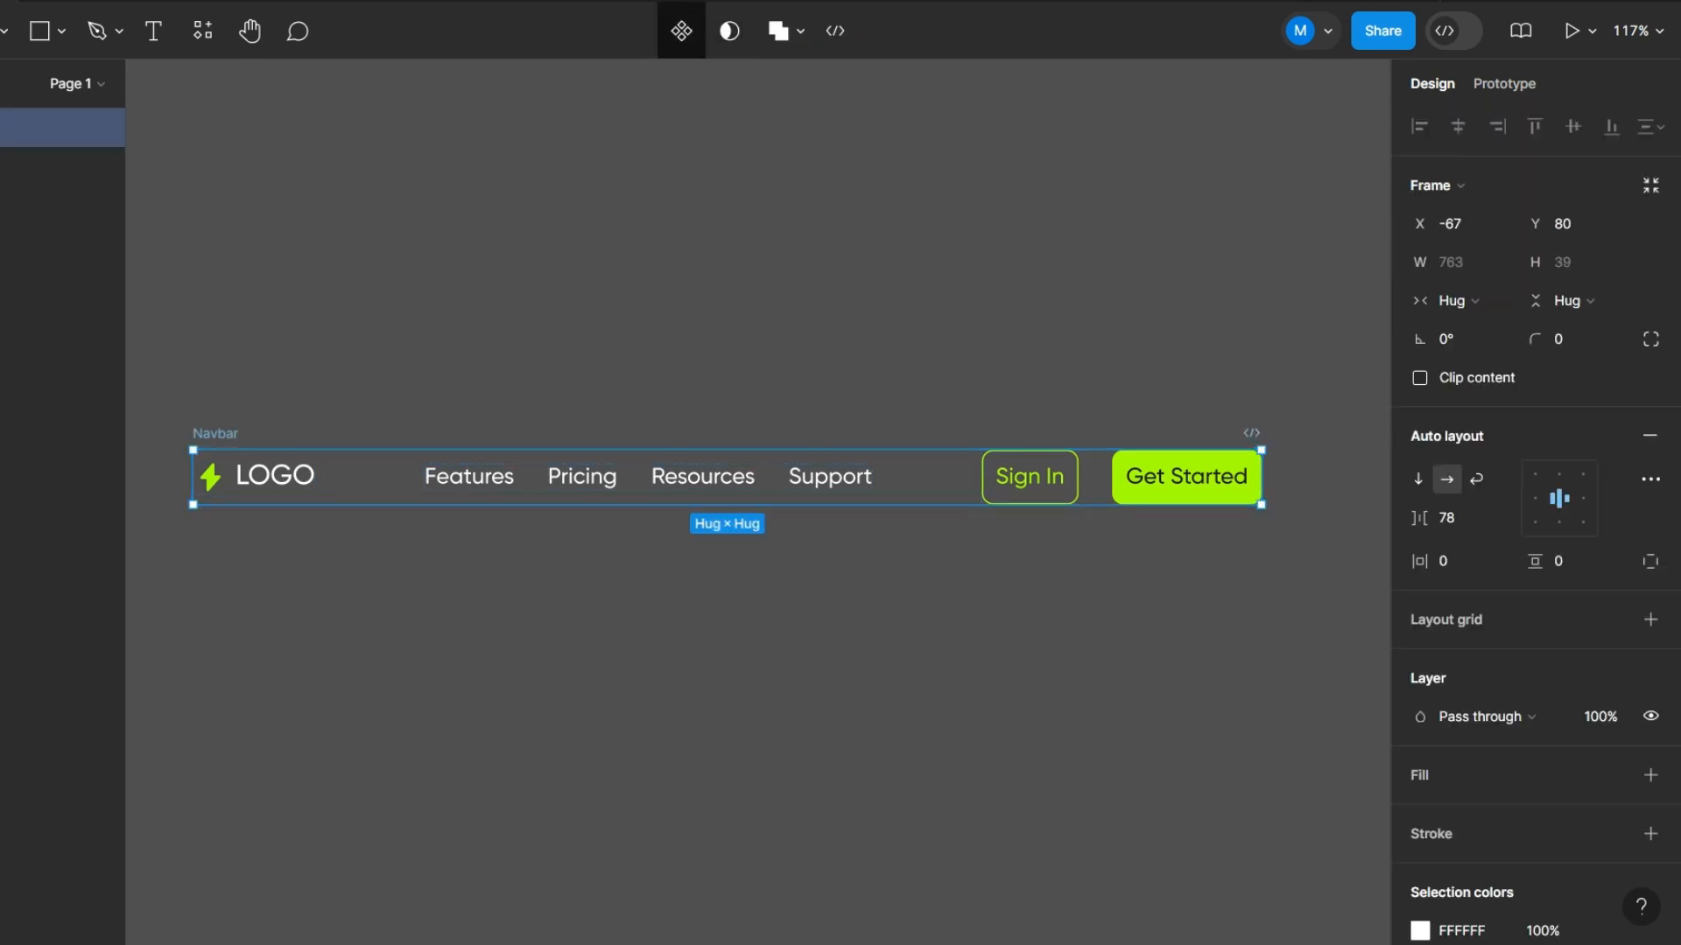
left_click(681, 30)
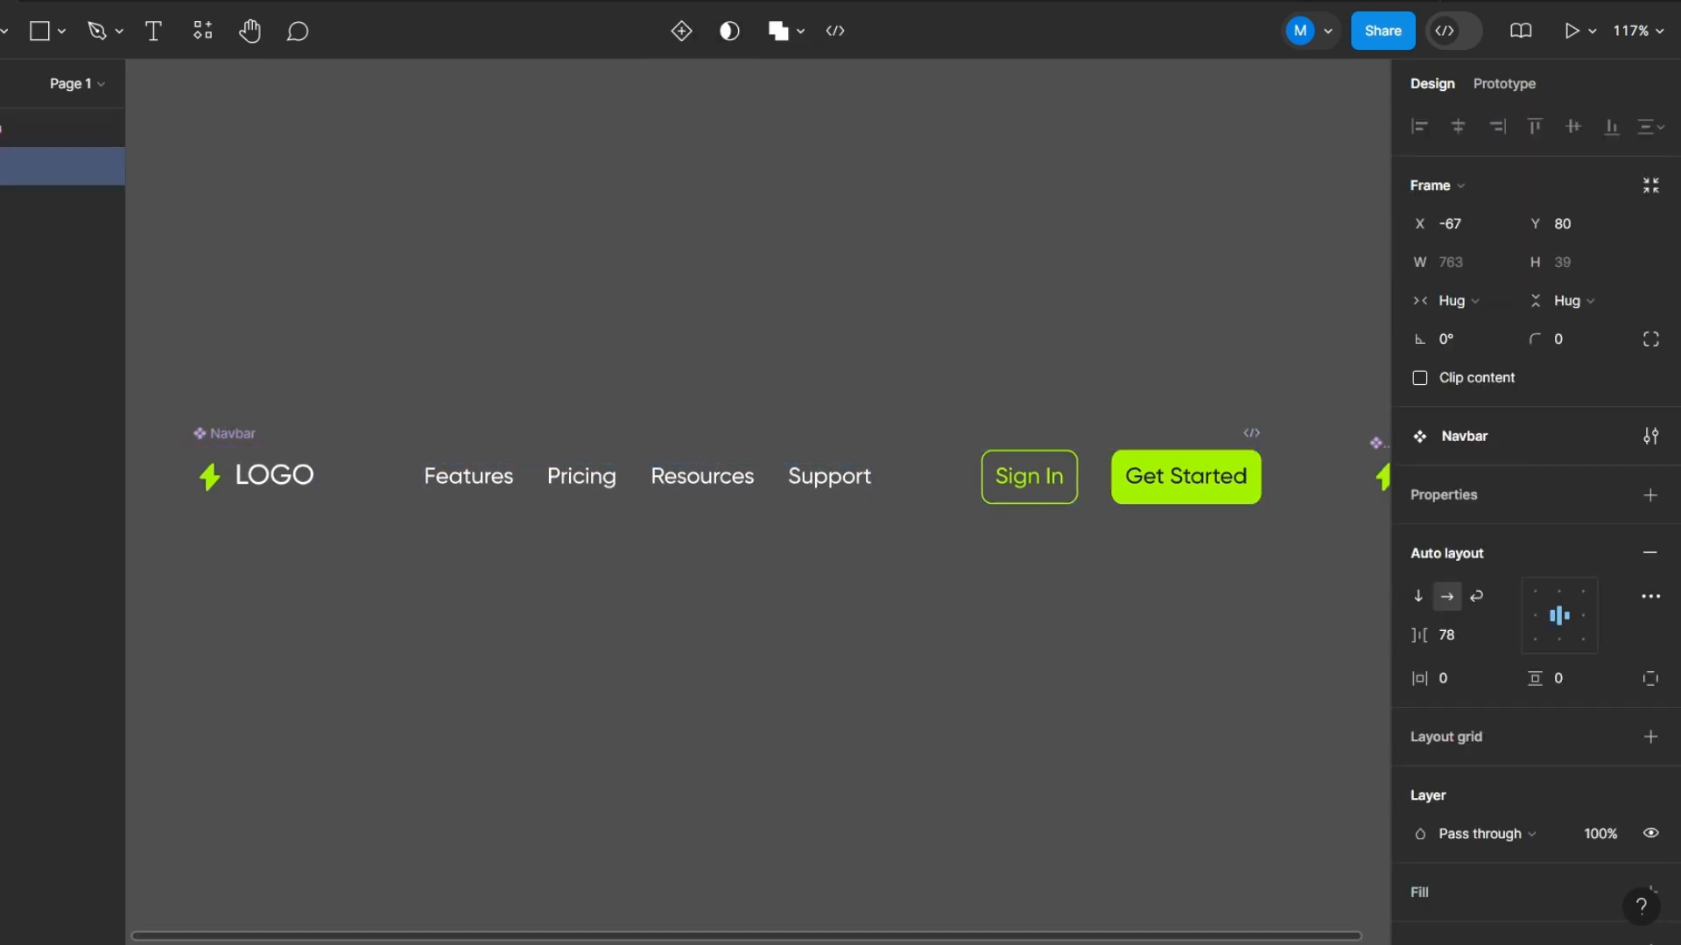
key("Escape")
- Add a 1440 × 1024 wireframe preset frame and place it directly beneath the Navbar component
scroll(613, 506, "down", 5)
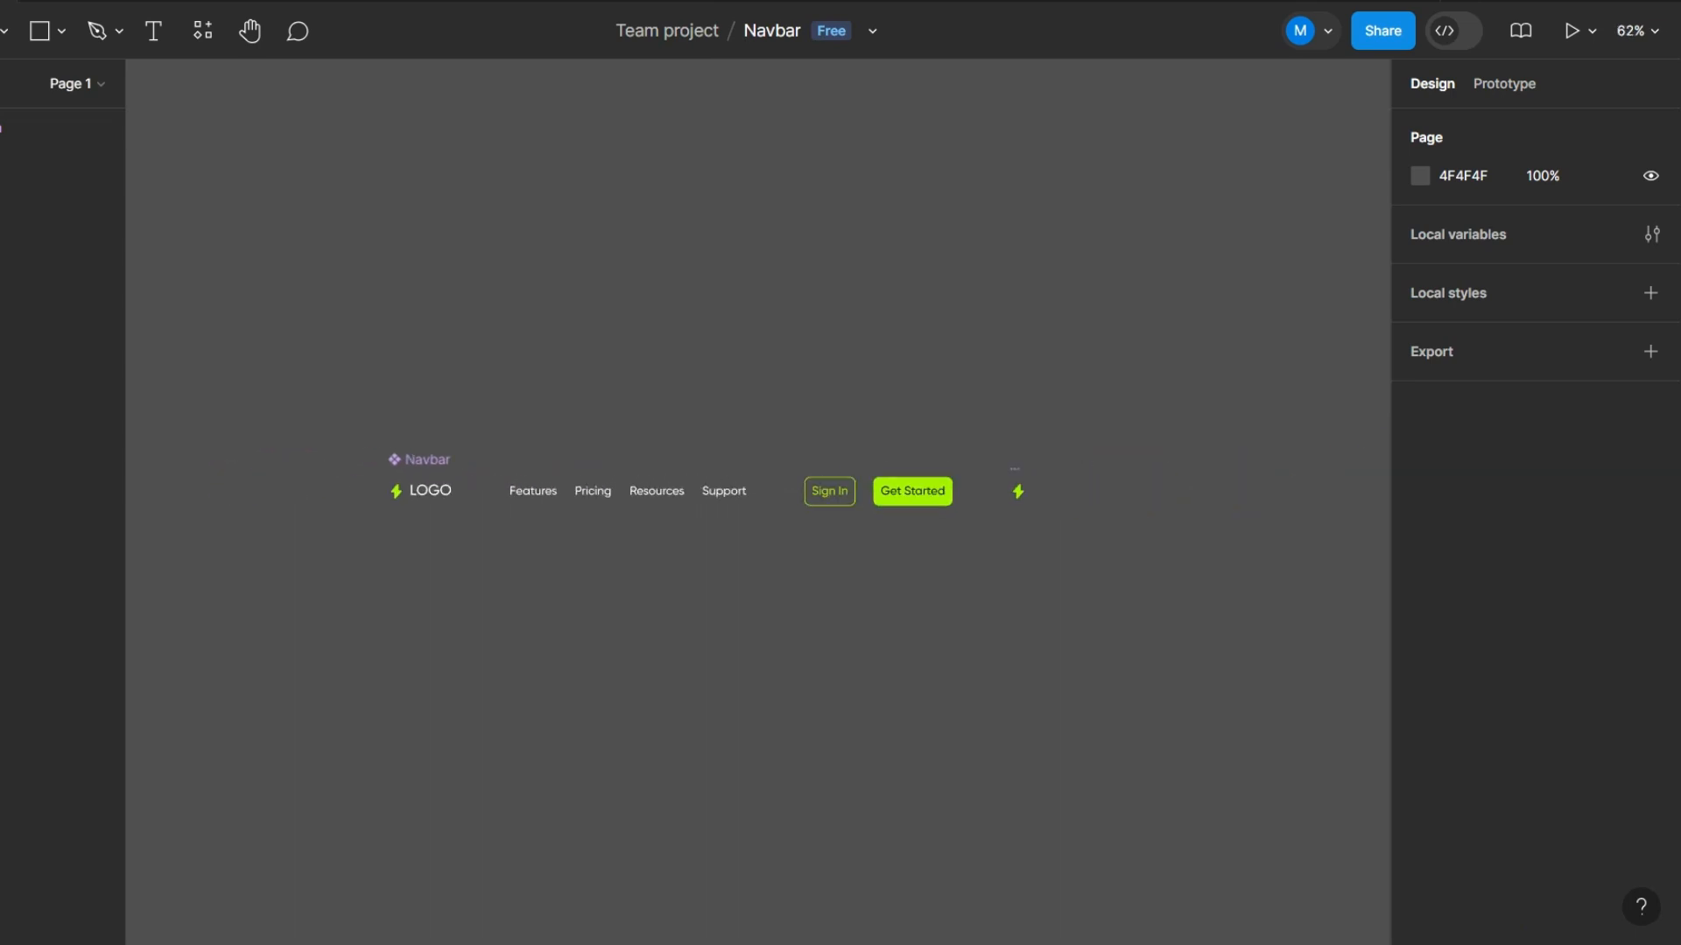
key("f")
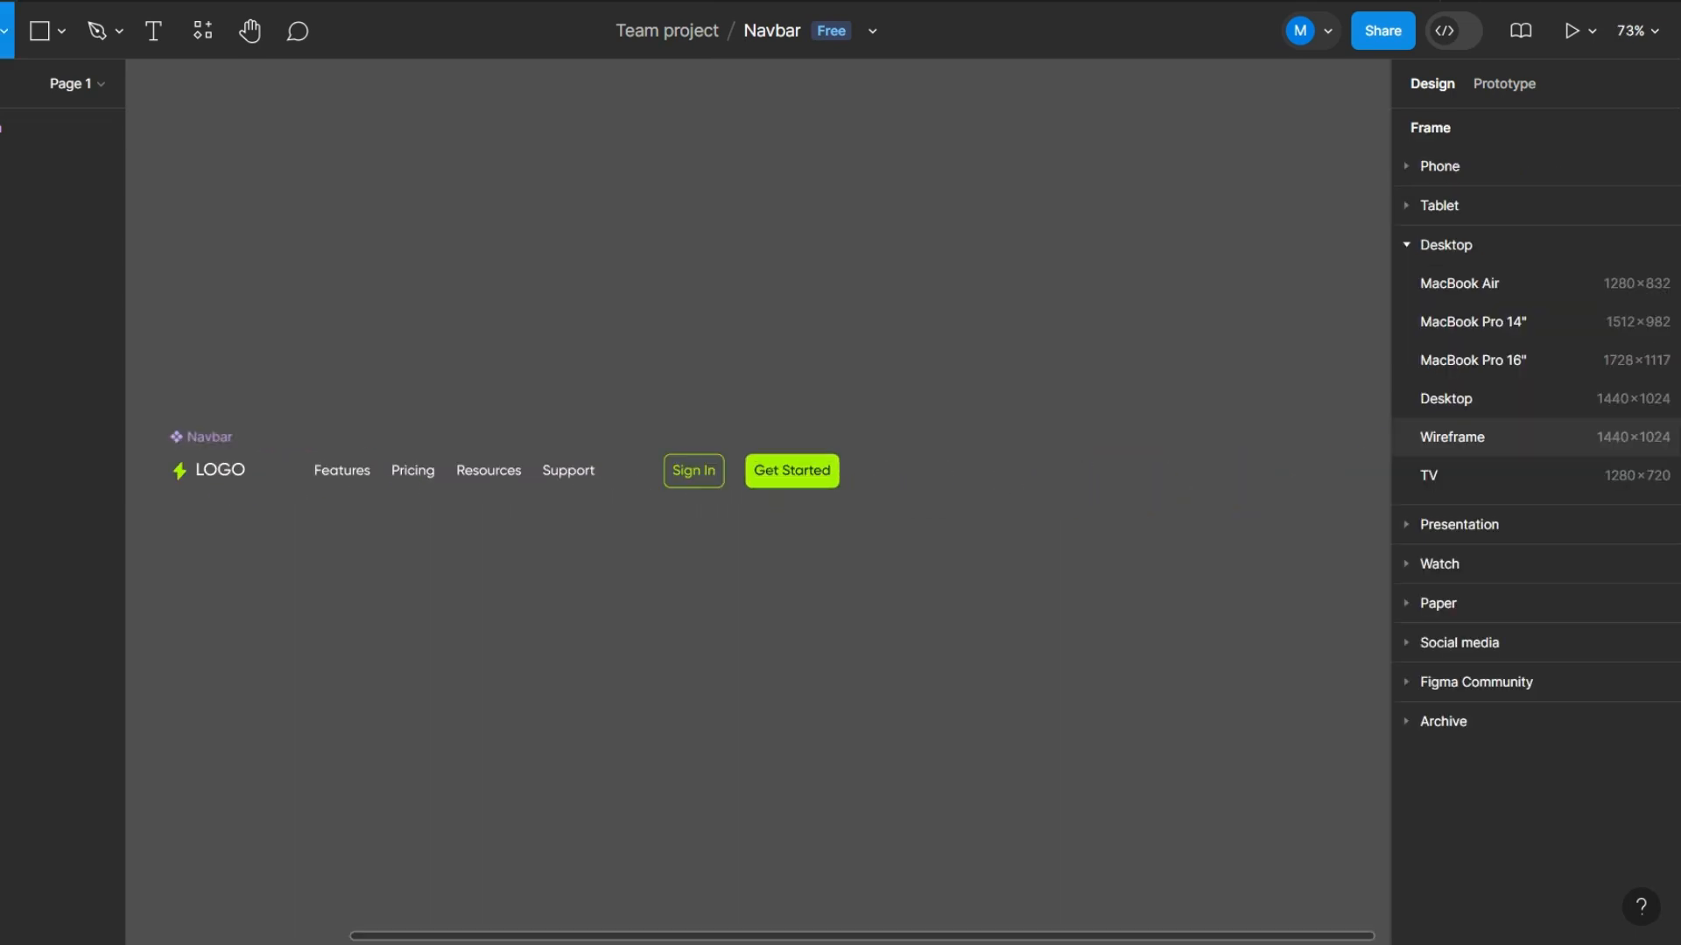
left_click(1488, 437)
scroll(879, 239, "down", 2)
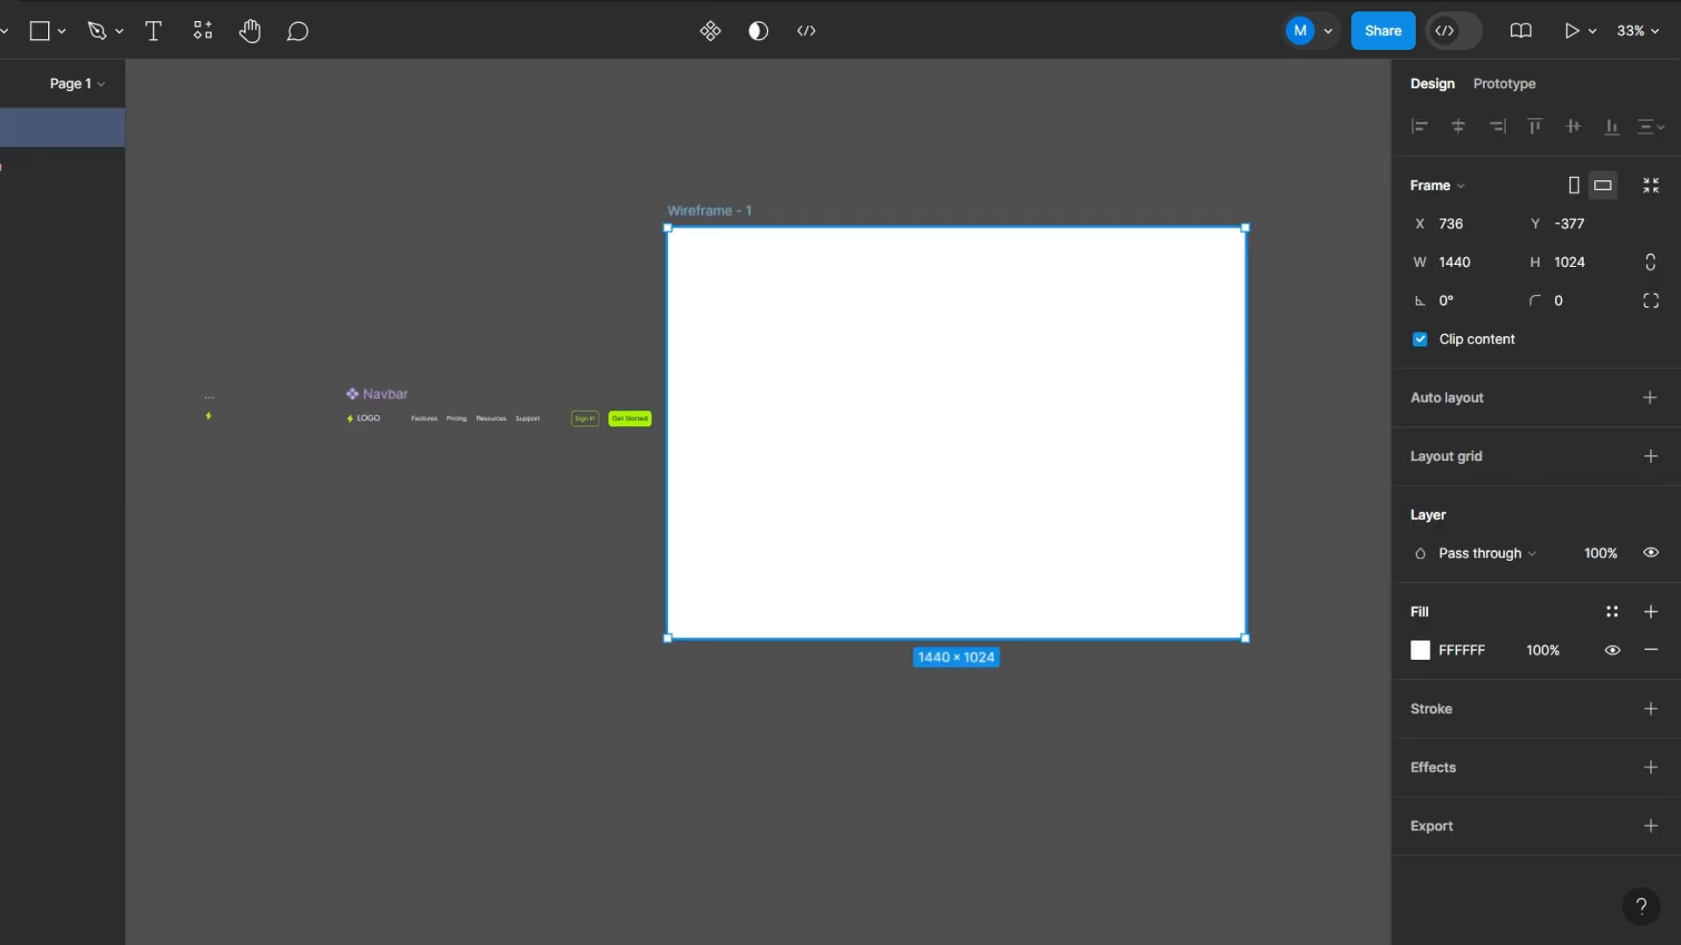
left_click_drag(879, 239, 539, 486)
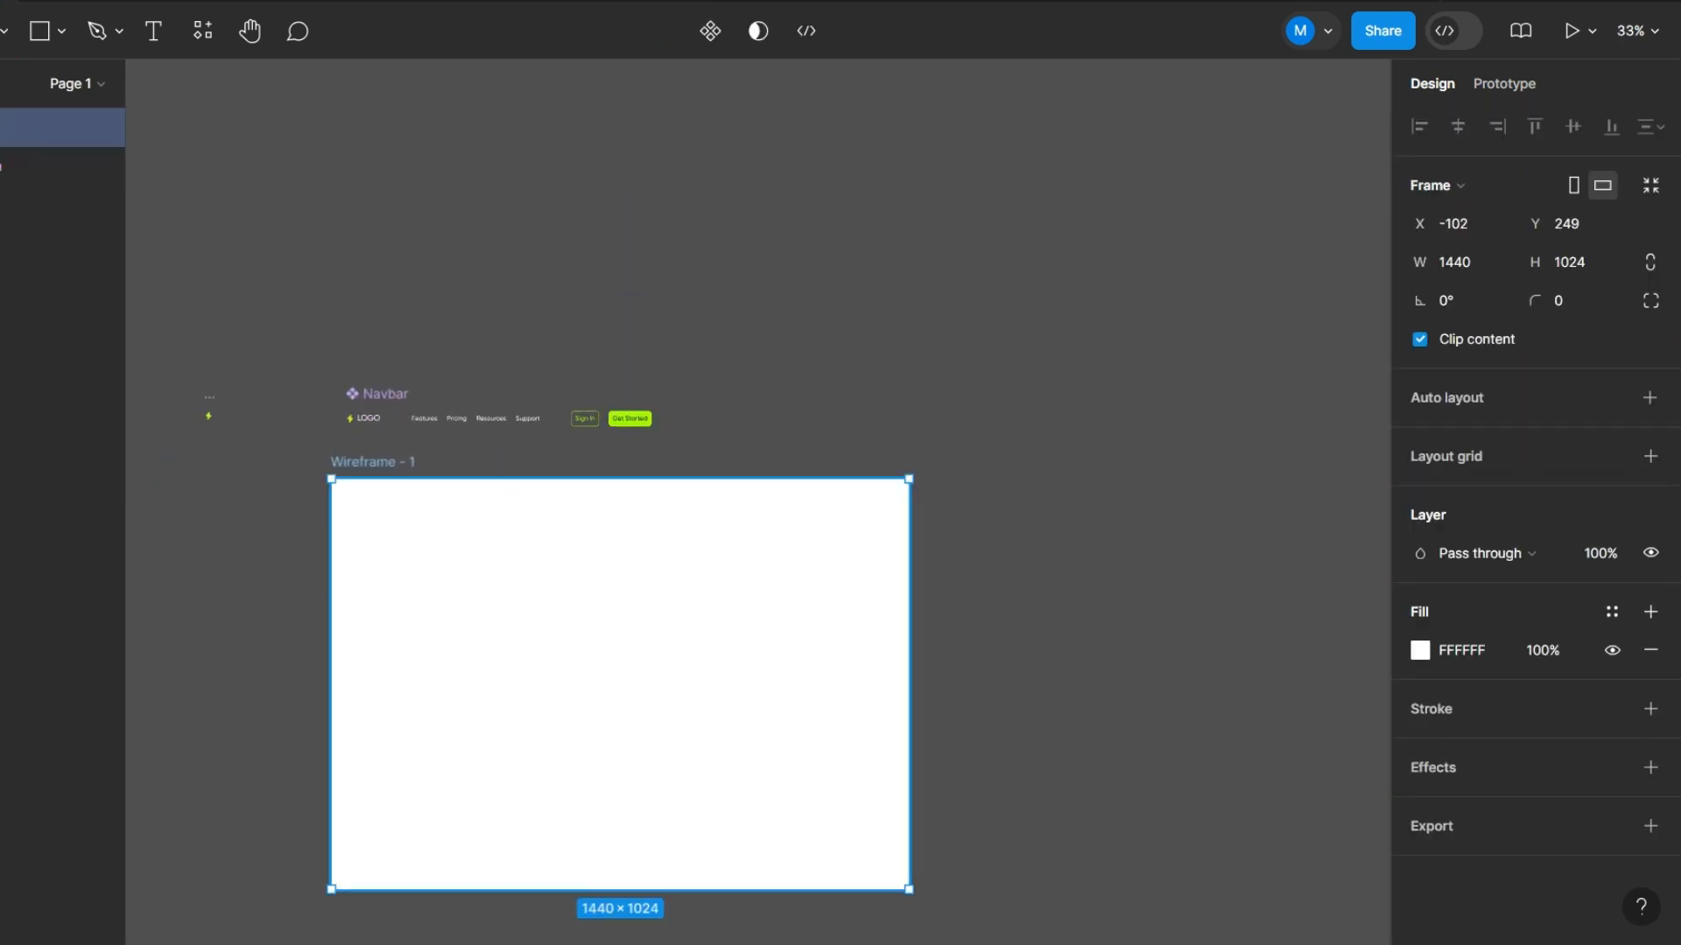
- Set the wireframe frame's fill color to 111111
scroll(416, 541, "up", 4)
left_click(1420, 650)
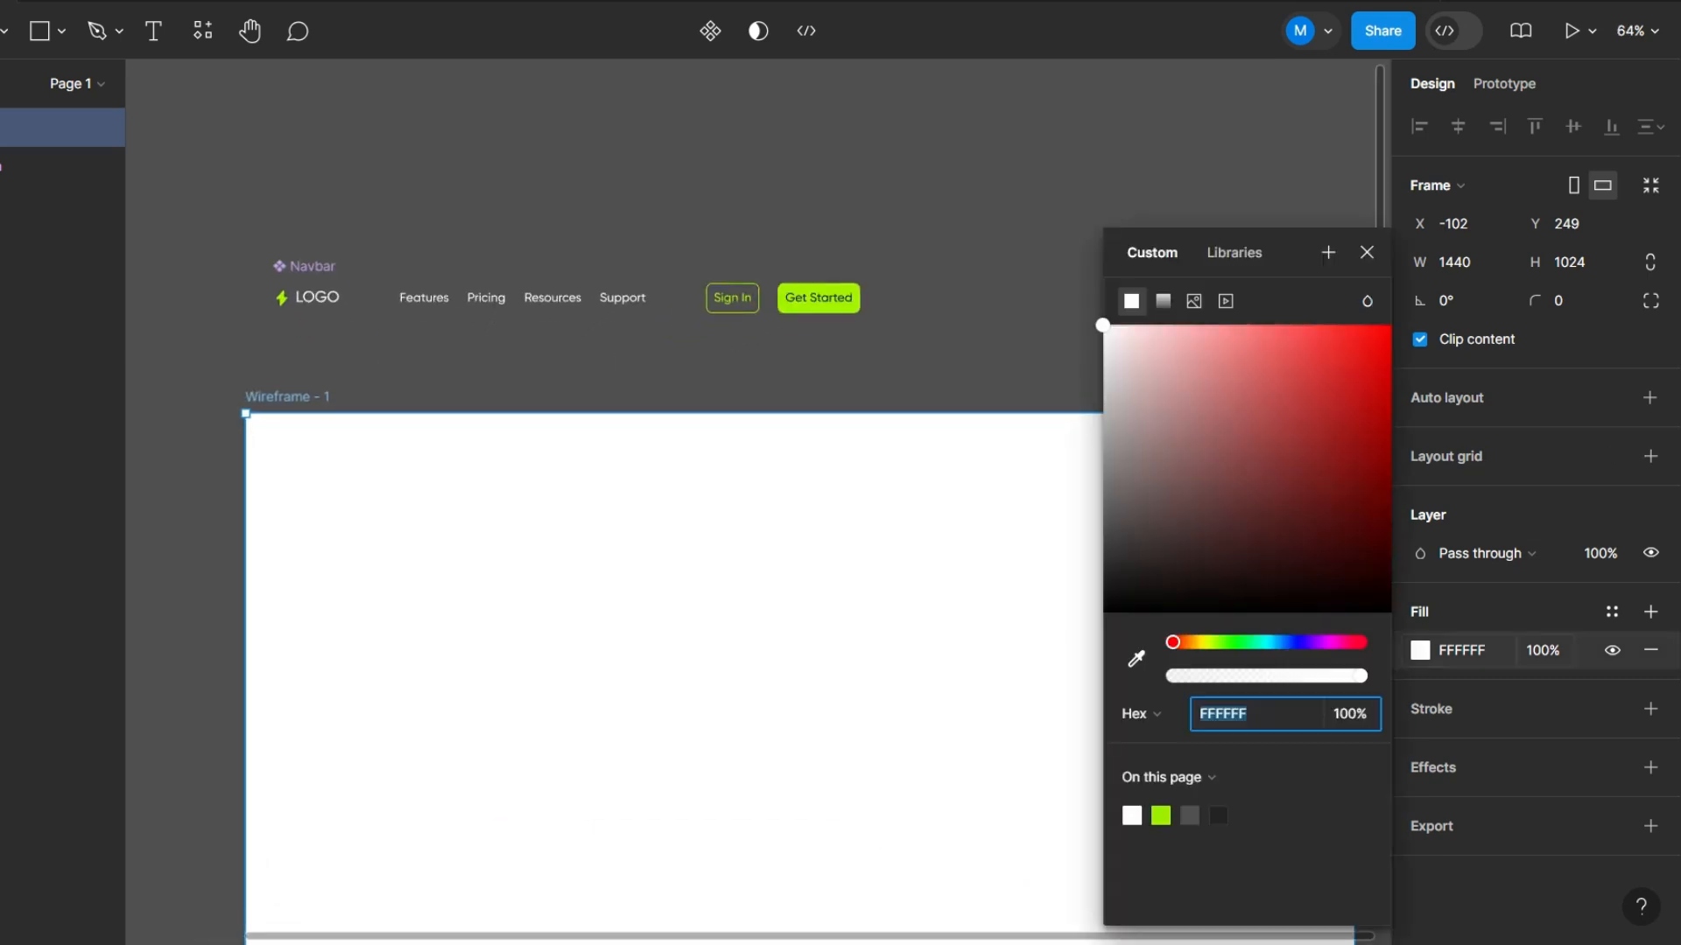
type("111111")
key("Return")
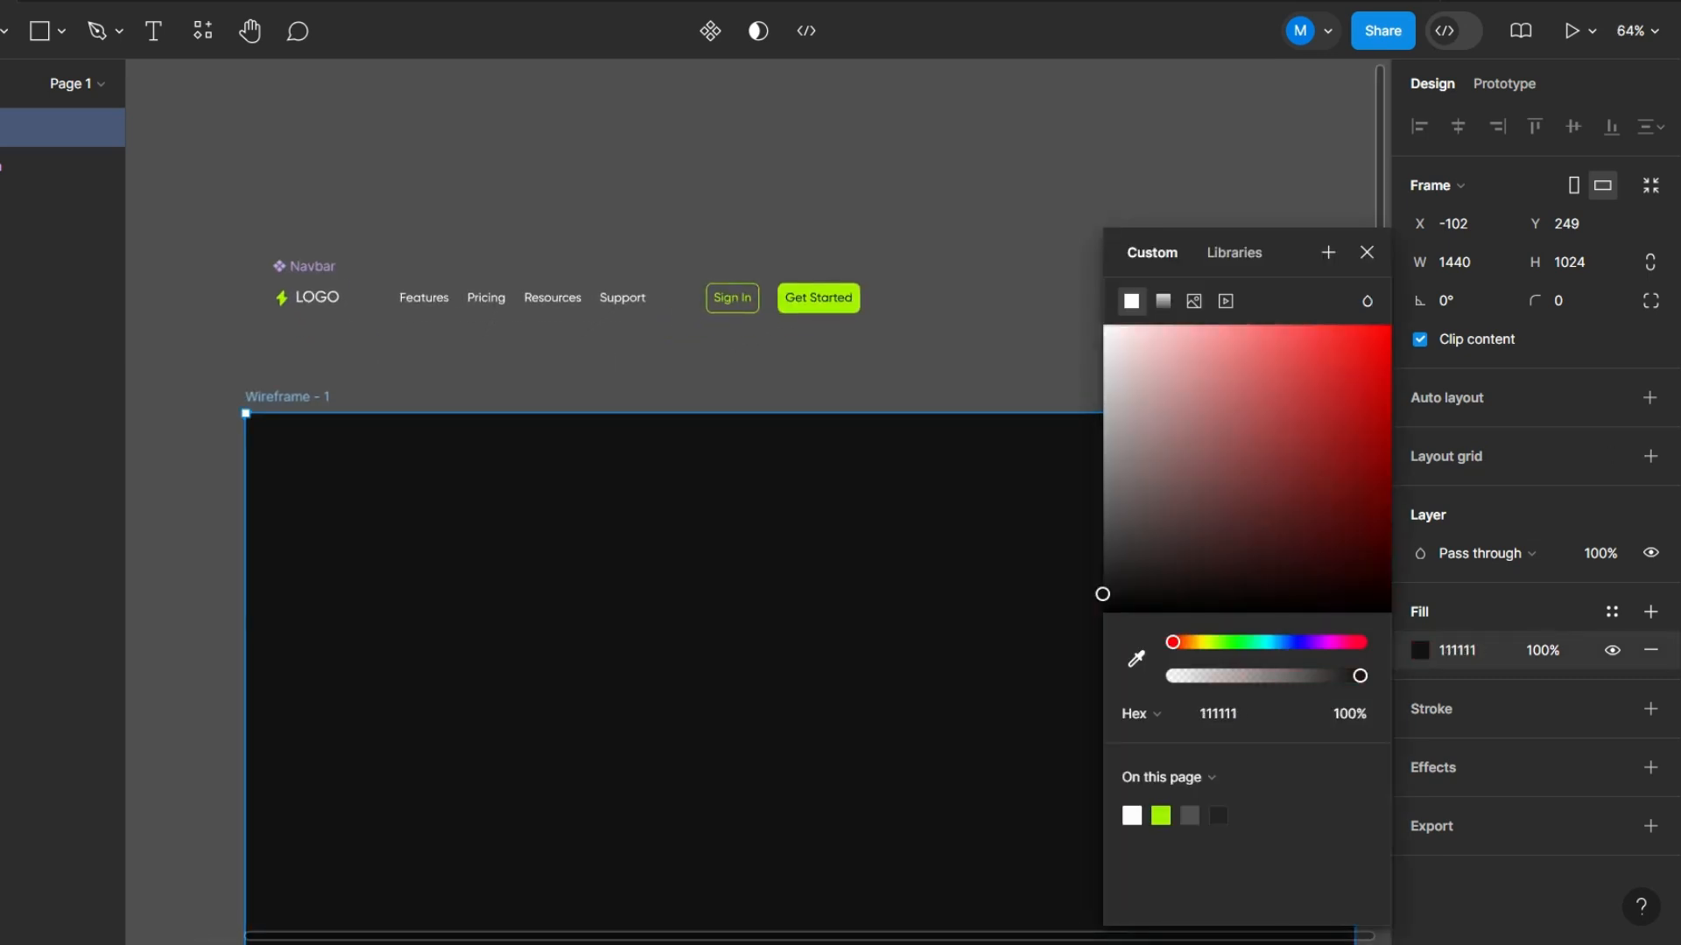
- Move the Navbar component into the dark wireframe near its top-left corner, at about X 106, Y 72
left_click(455, 299)
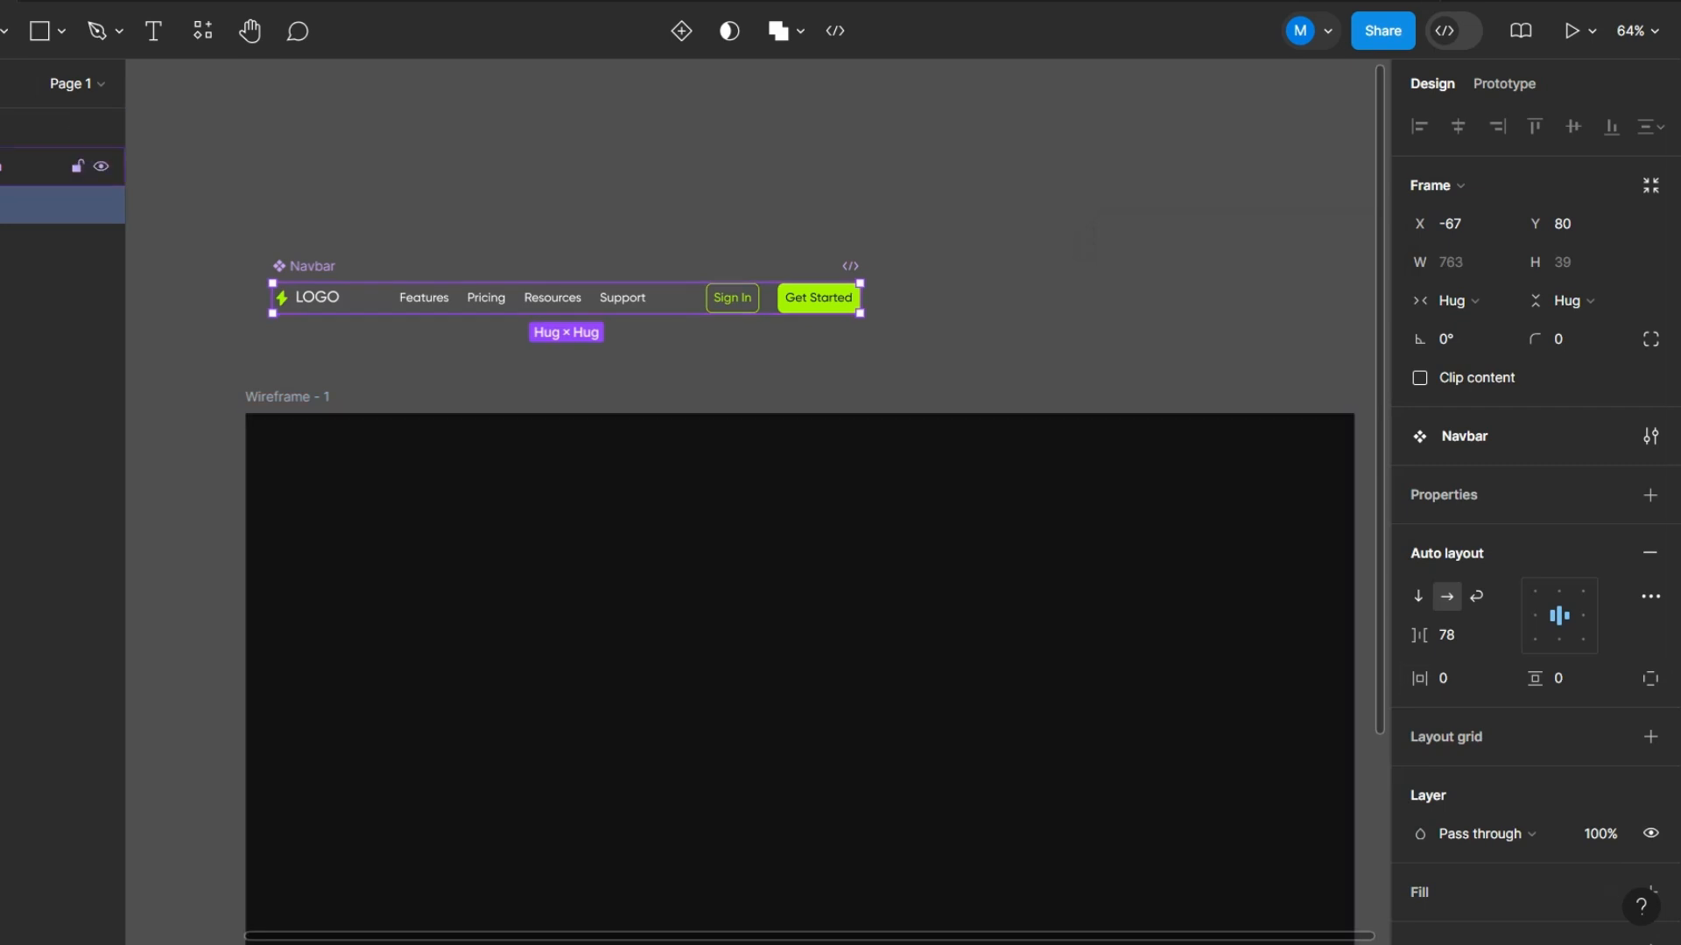
scroll(456, 329, "up", 3)
scroll(959, 415, "down", 3)
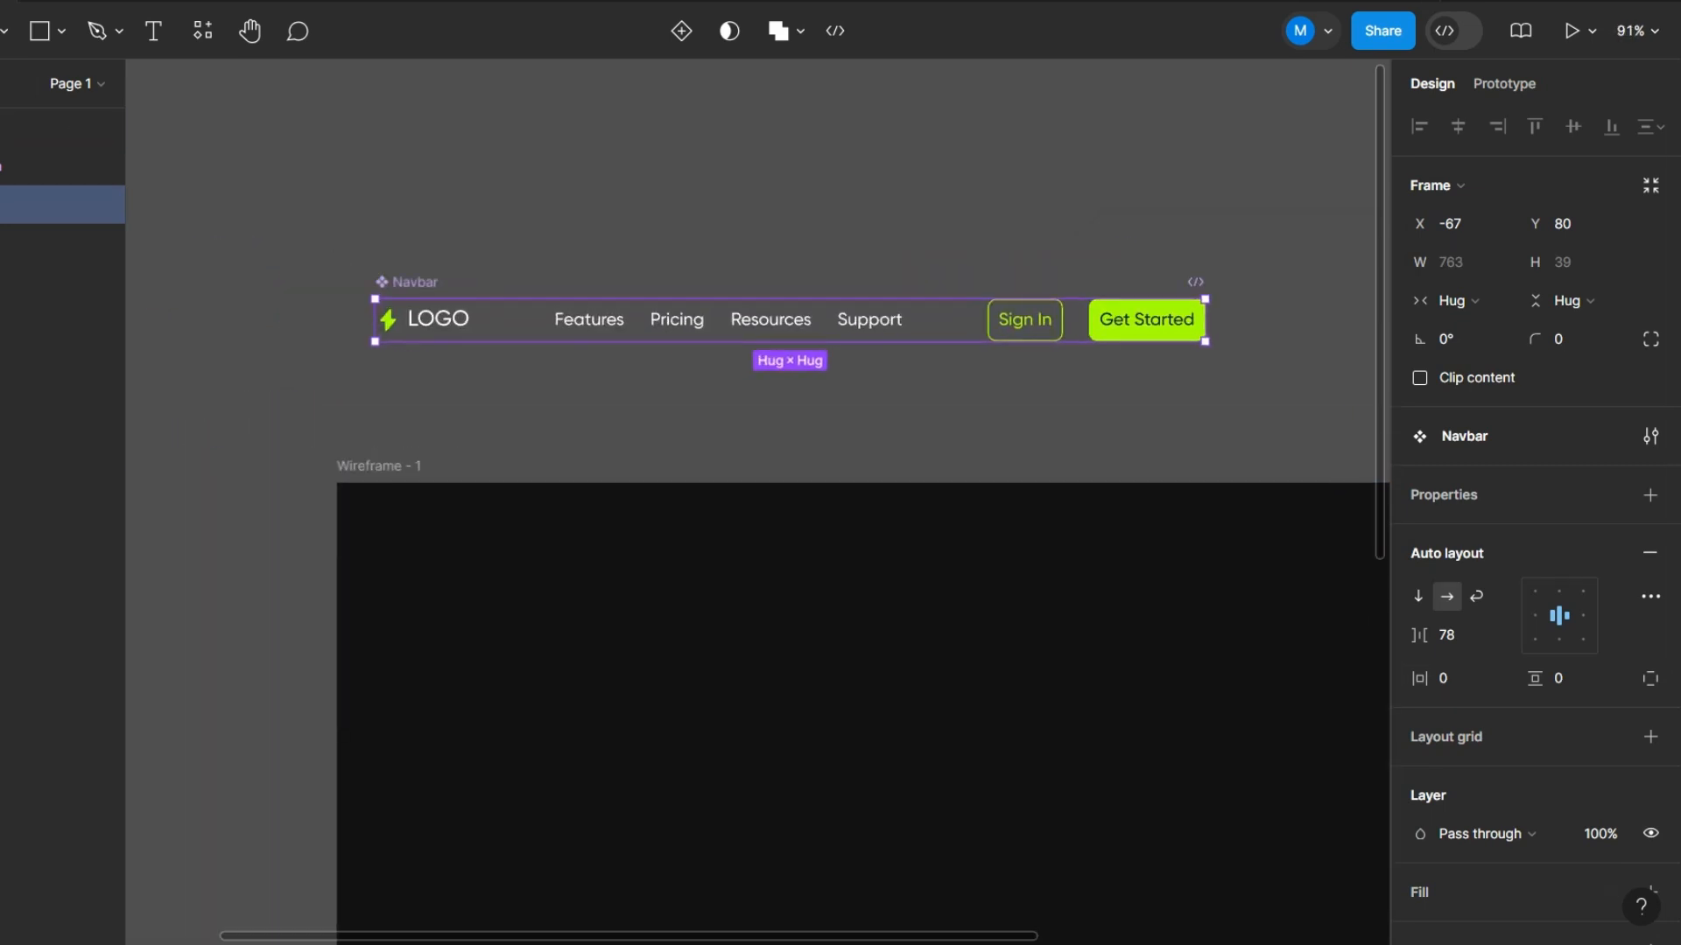
left_click_drag(876, 317, 940, 536)
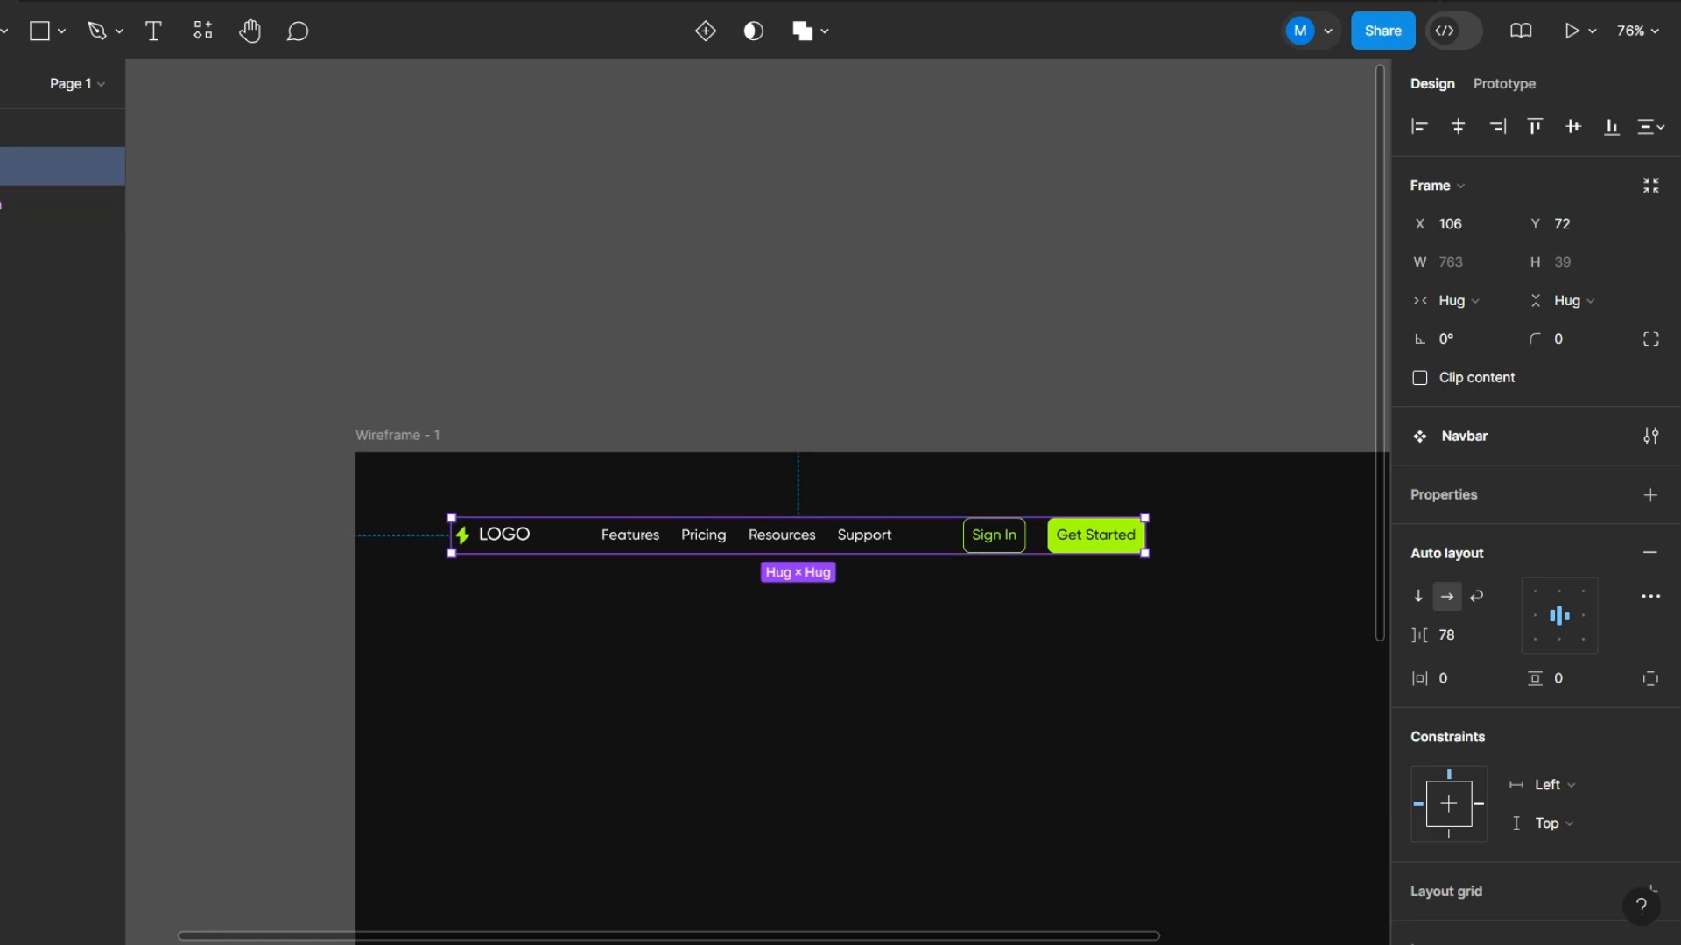
- Add a layout grid of two stretch columns with a margin of 100 to the dark wireframe frame
left_click_drag(1028, 654, 778, 527)
scroll(778, 527, "down", 2)
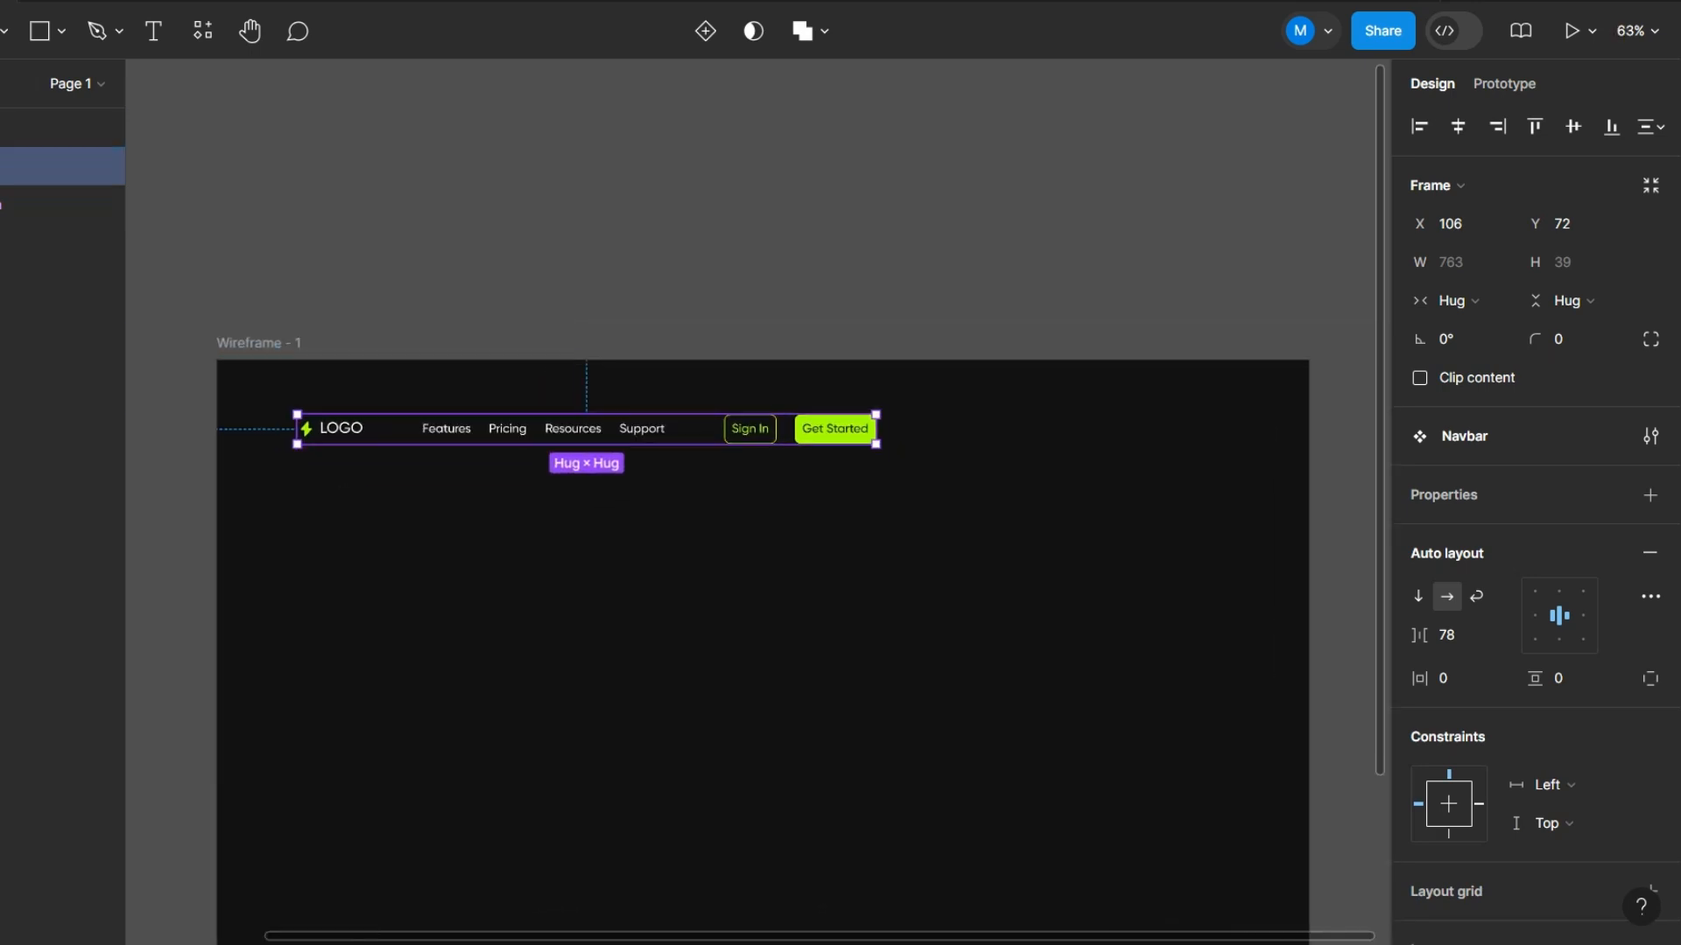
scroll(804, 538, "up", 1)
key("Escape")
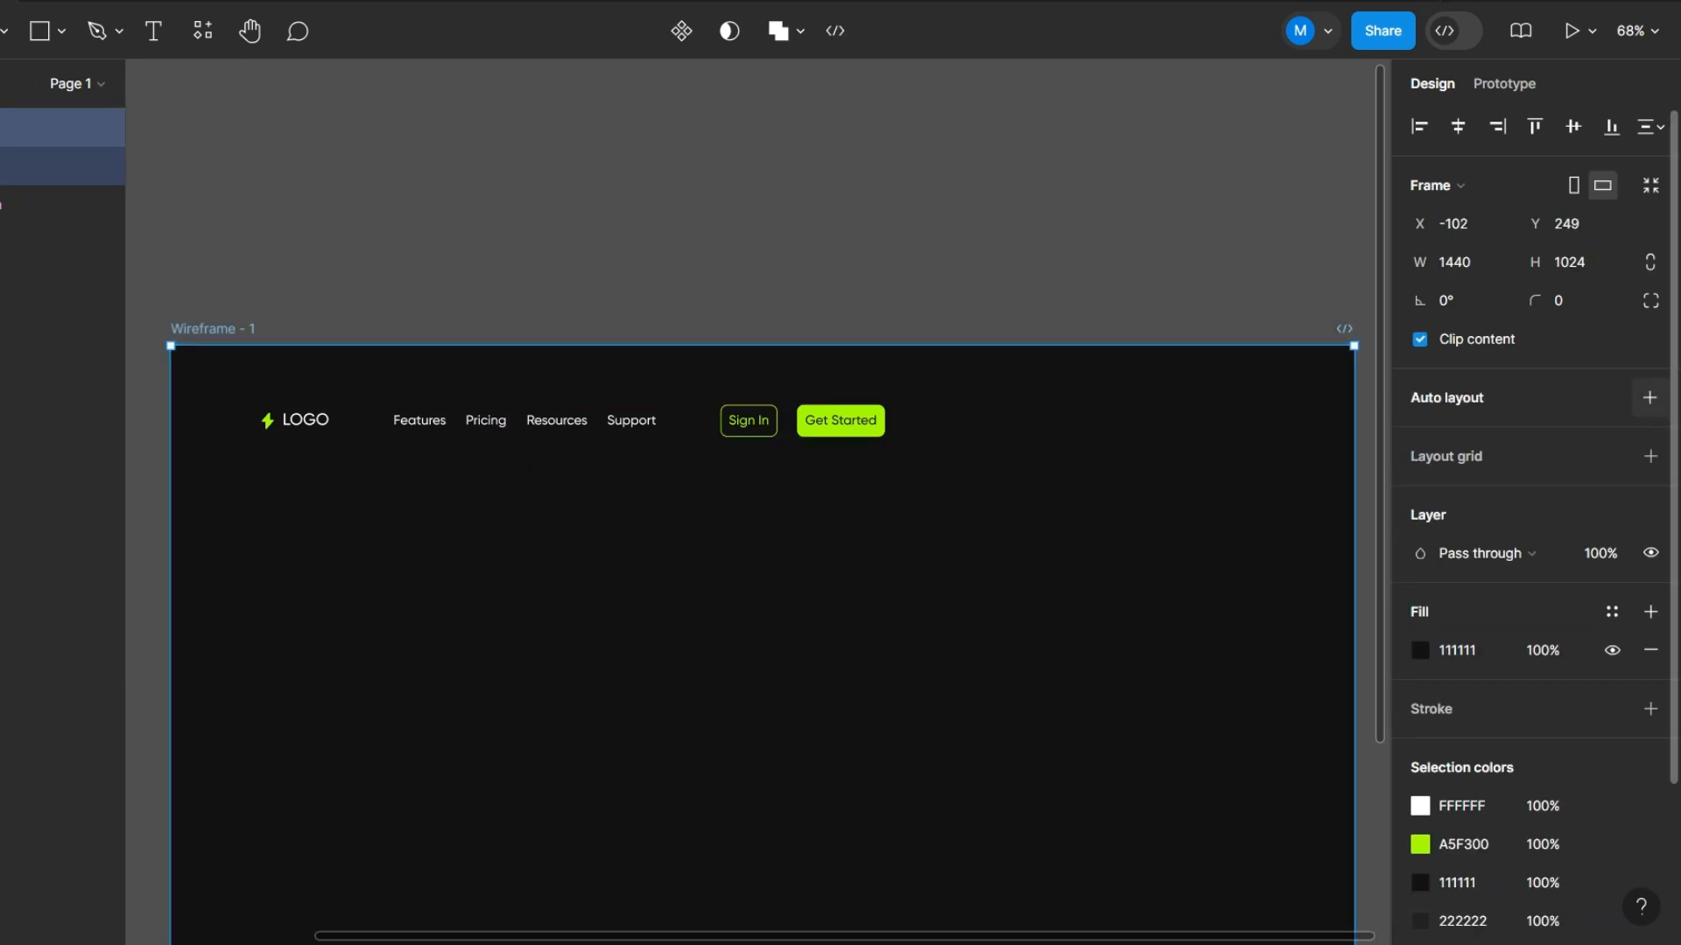
left_click(1650, 456)
left_click(1419, 495)
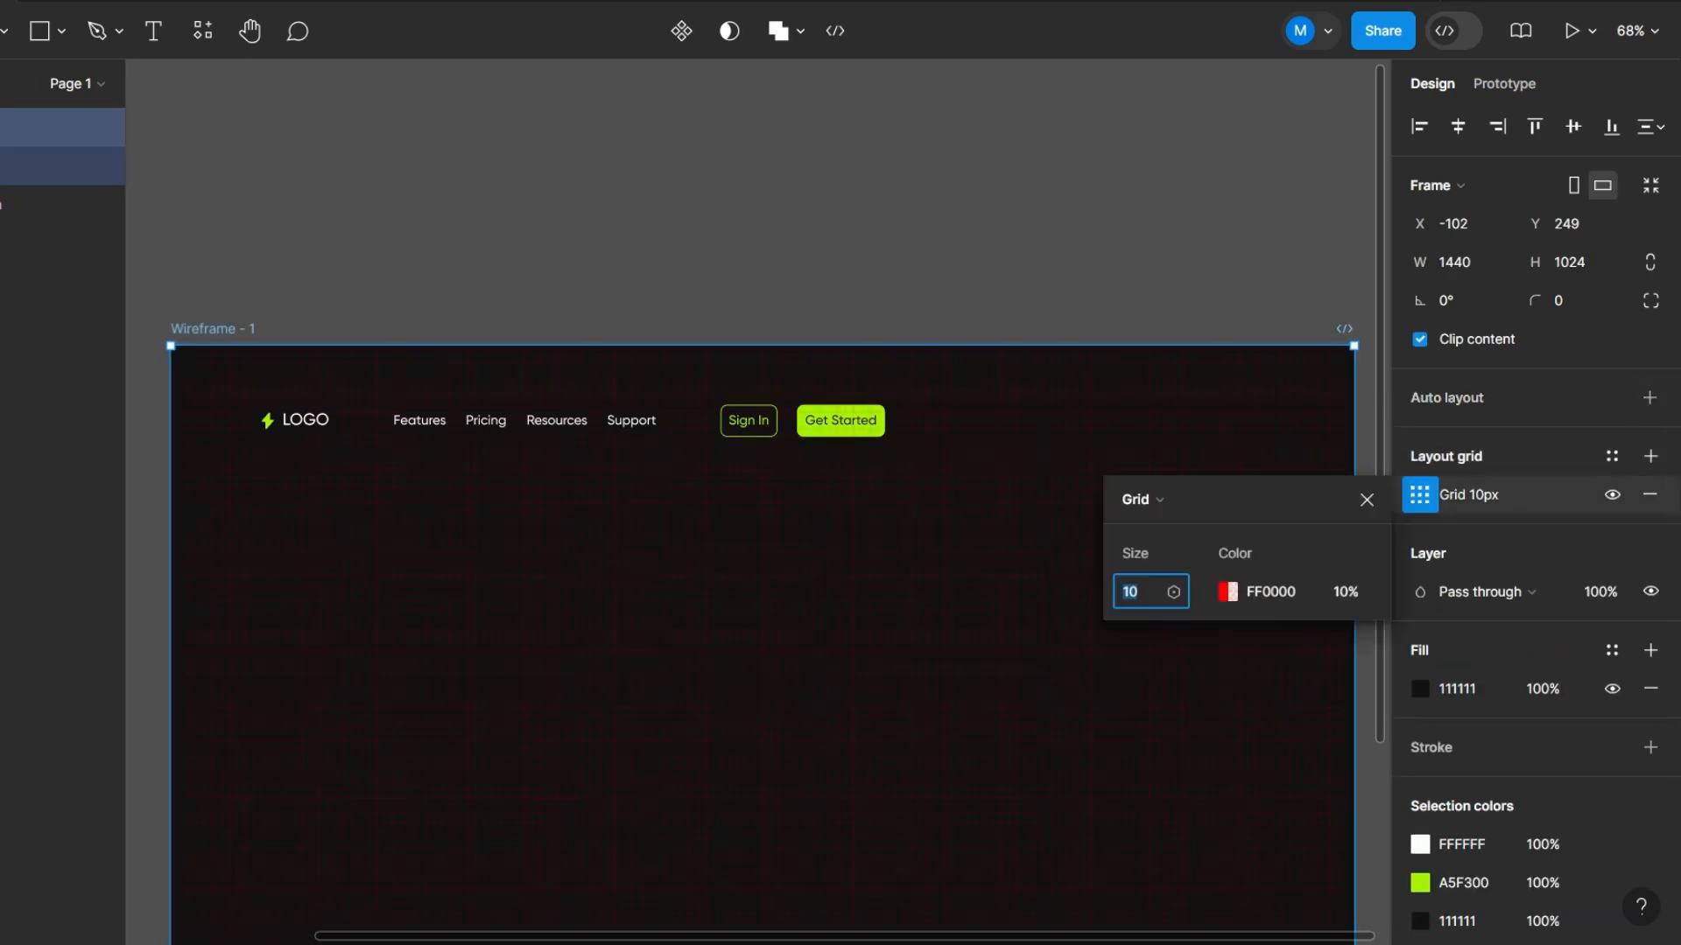
left_click(1140, 499)
left_click(1164, 525)
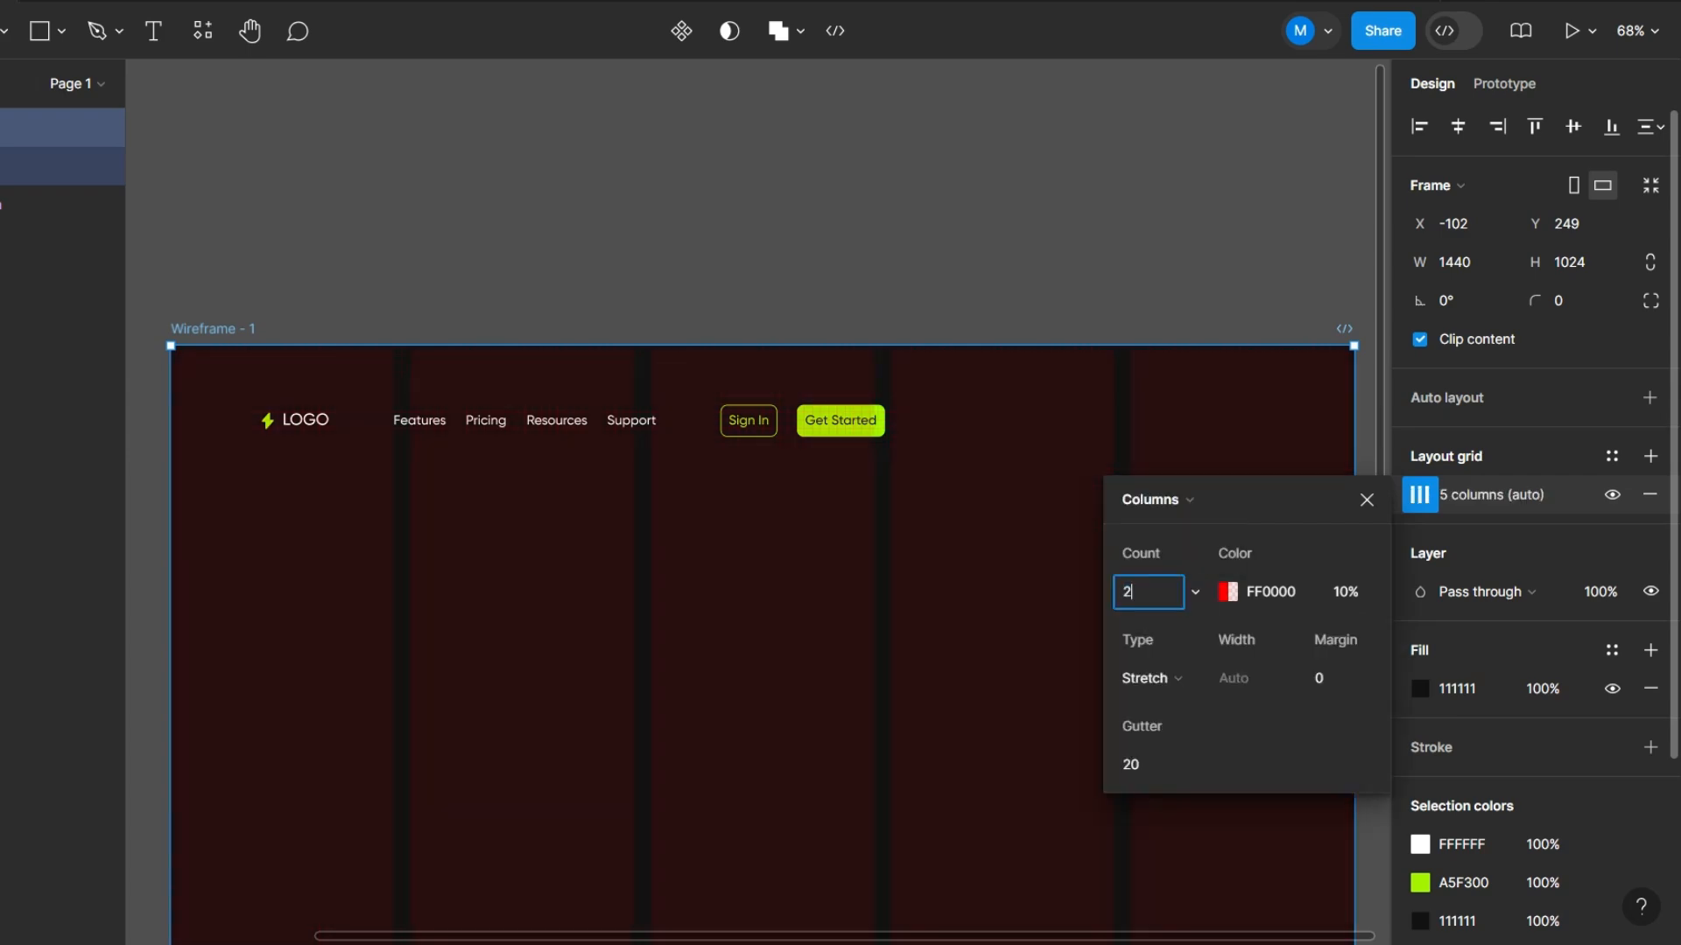
type("2")
key("Tab")
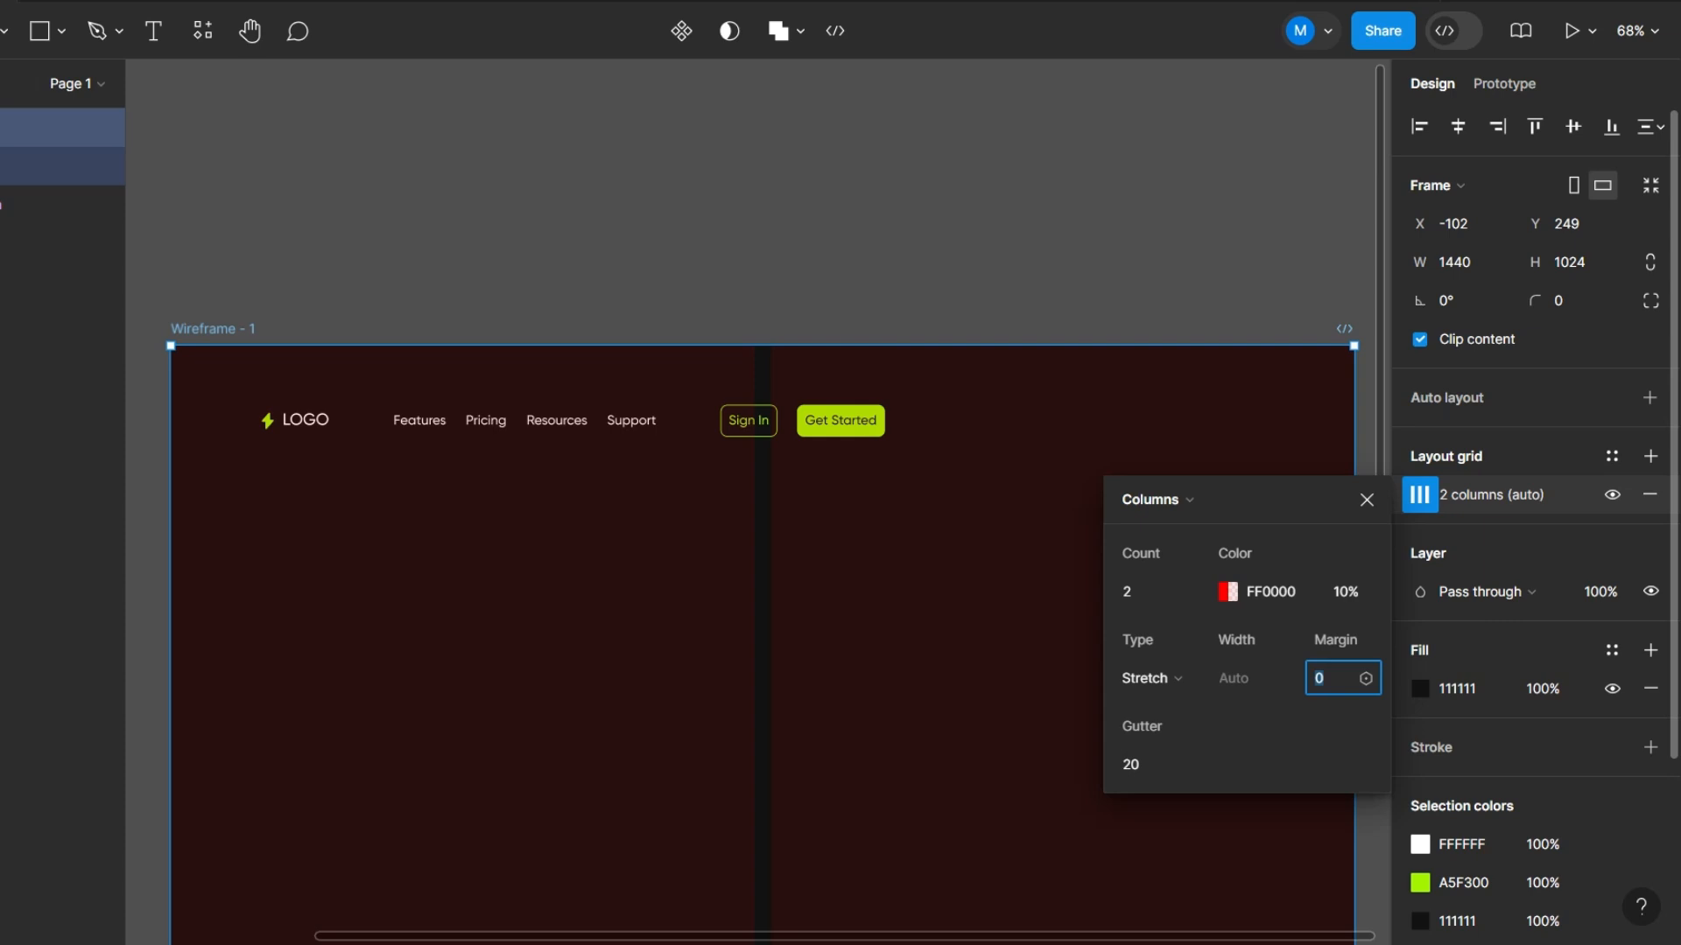
type("100")
key("Return")
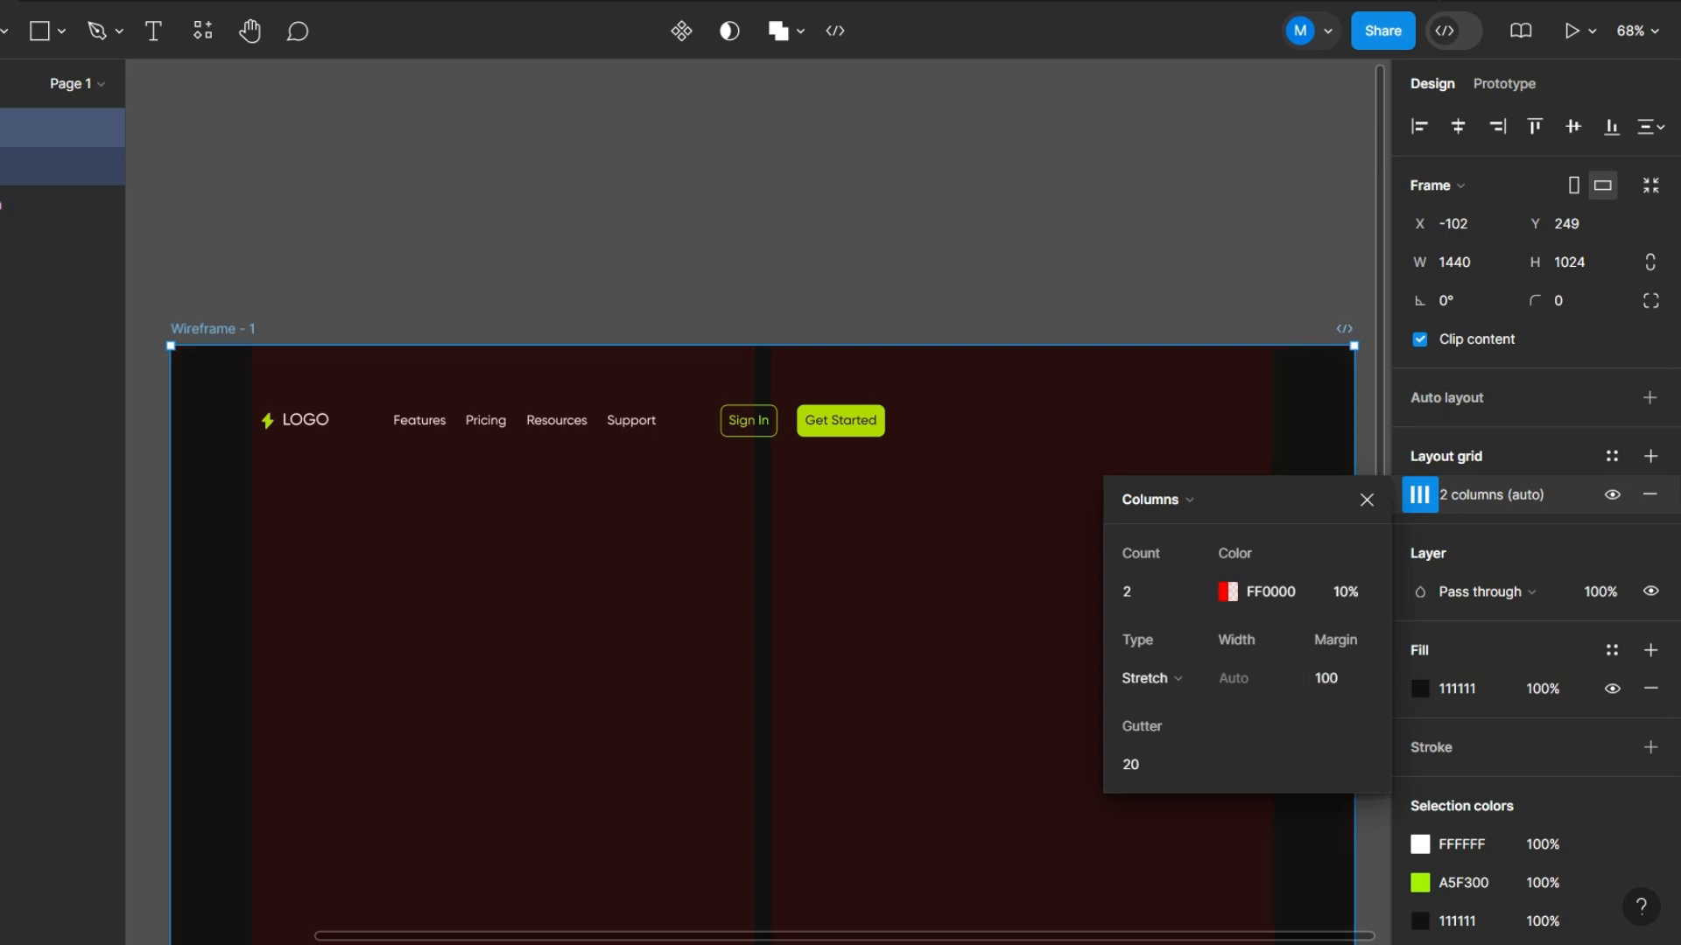
left_click(954, 560)
- Set the Navbar component's auto layout padding to 20 horizontally and 10 vertically
left_click(525, 421)
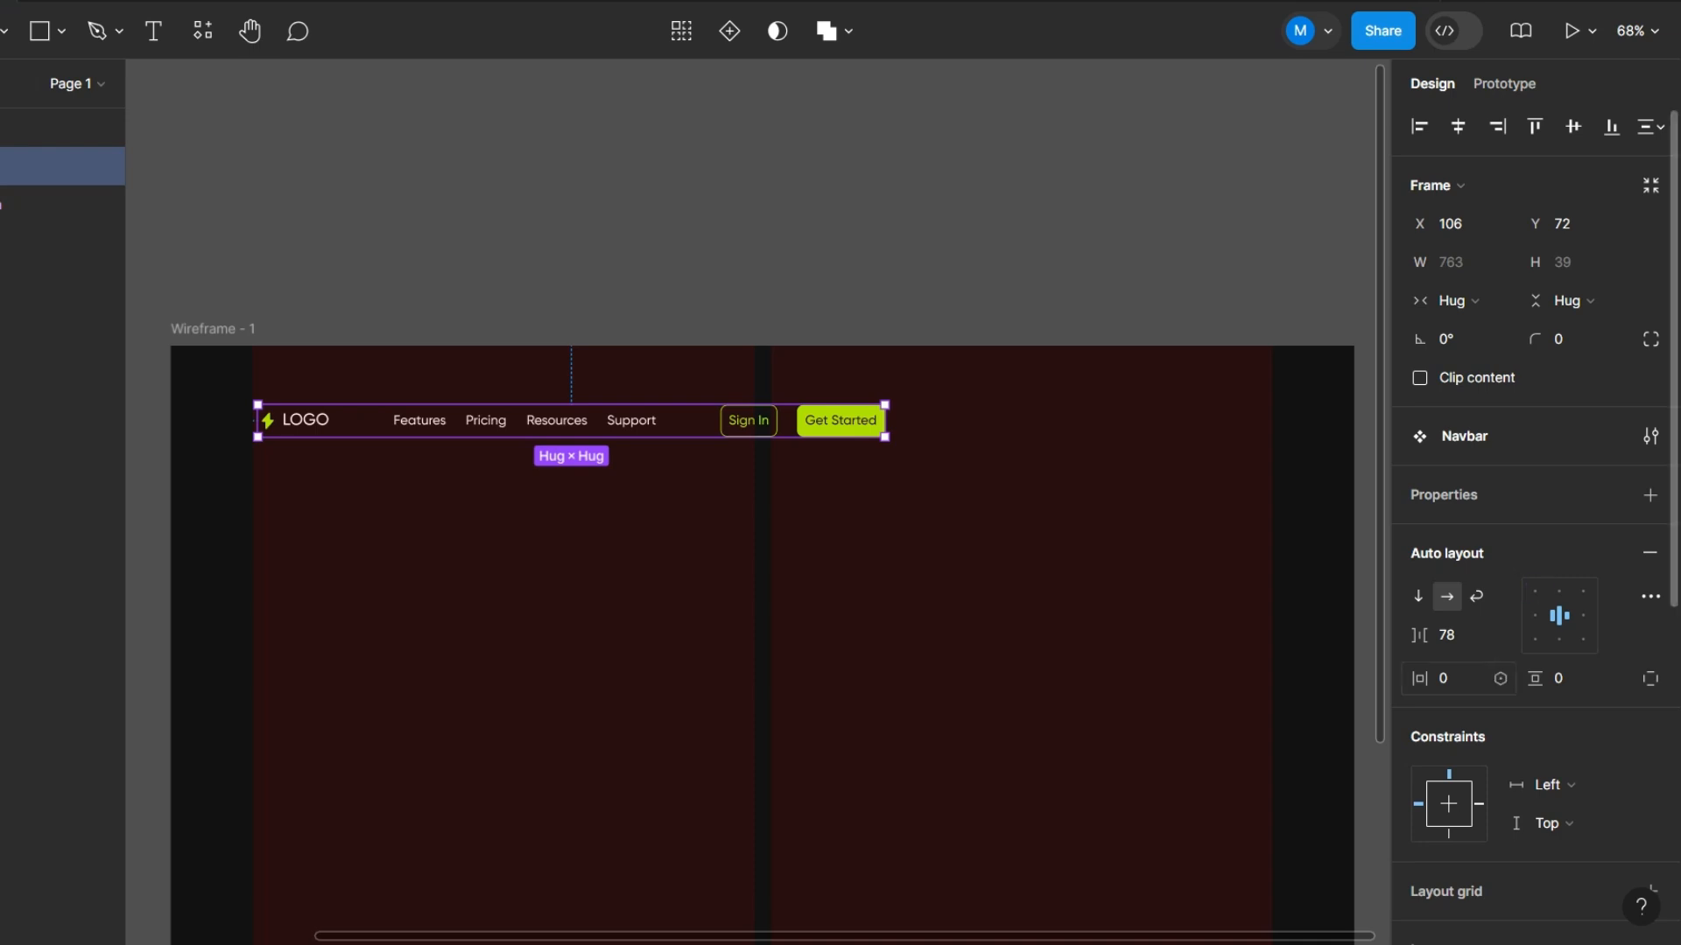
left_click(1459, 679)
type("20")
key("Return")
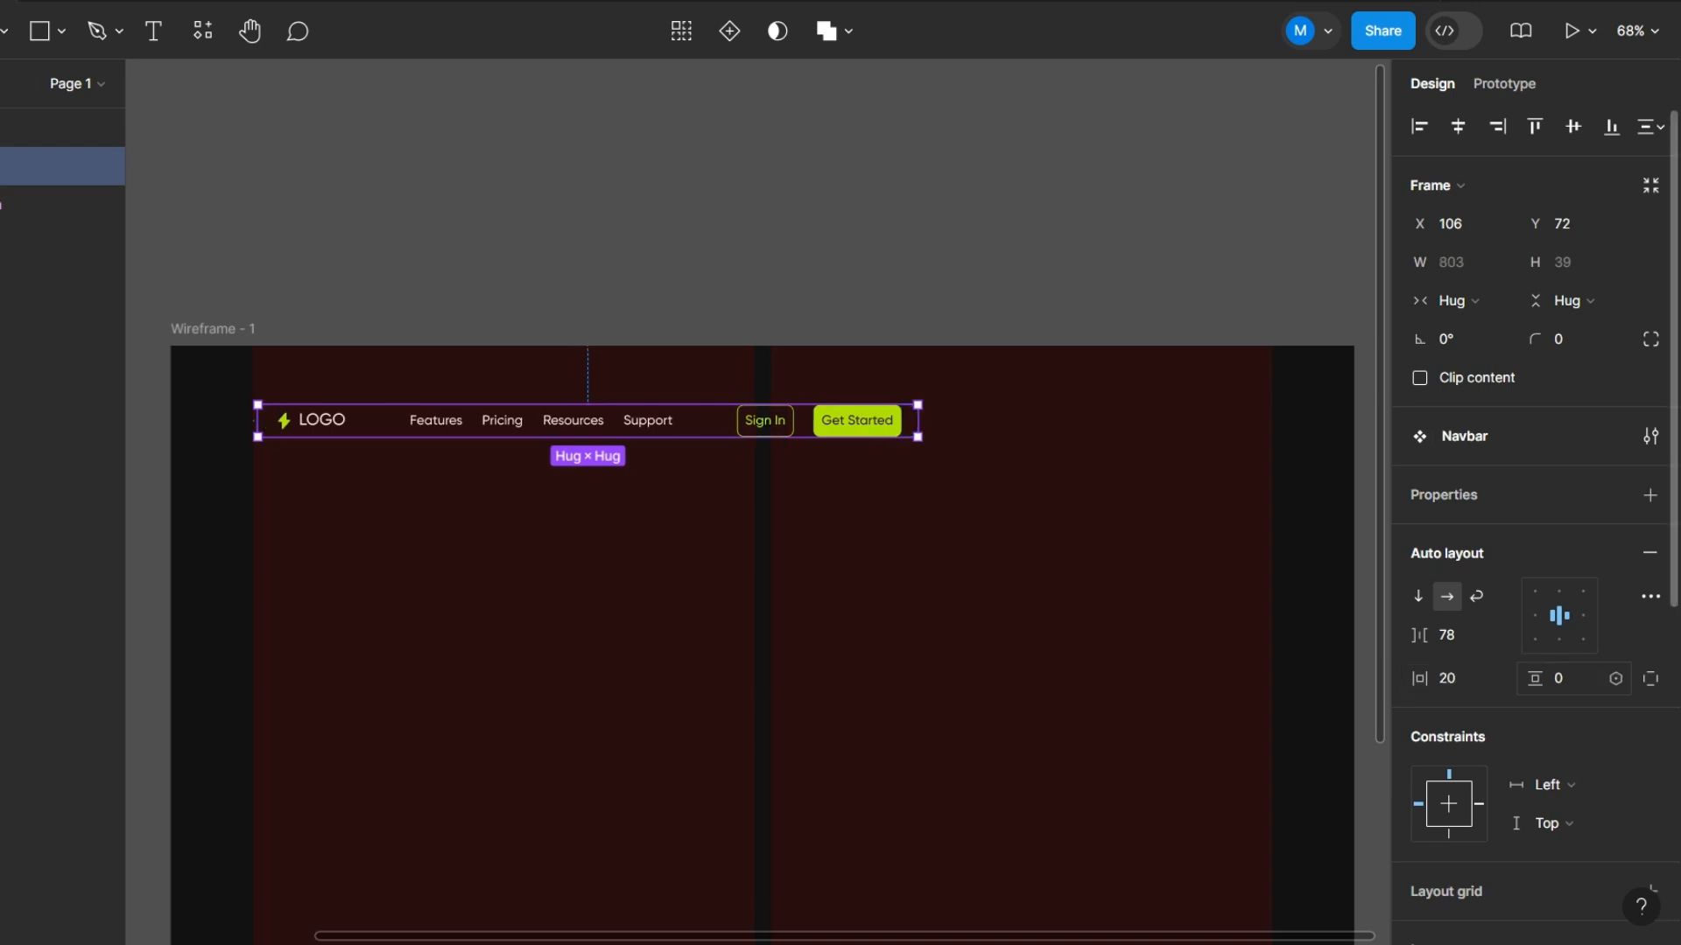
left_click(1573, 679)
type("10")
key("Return")
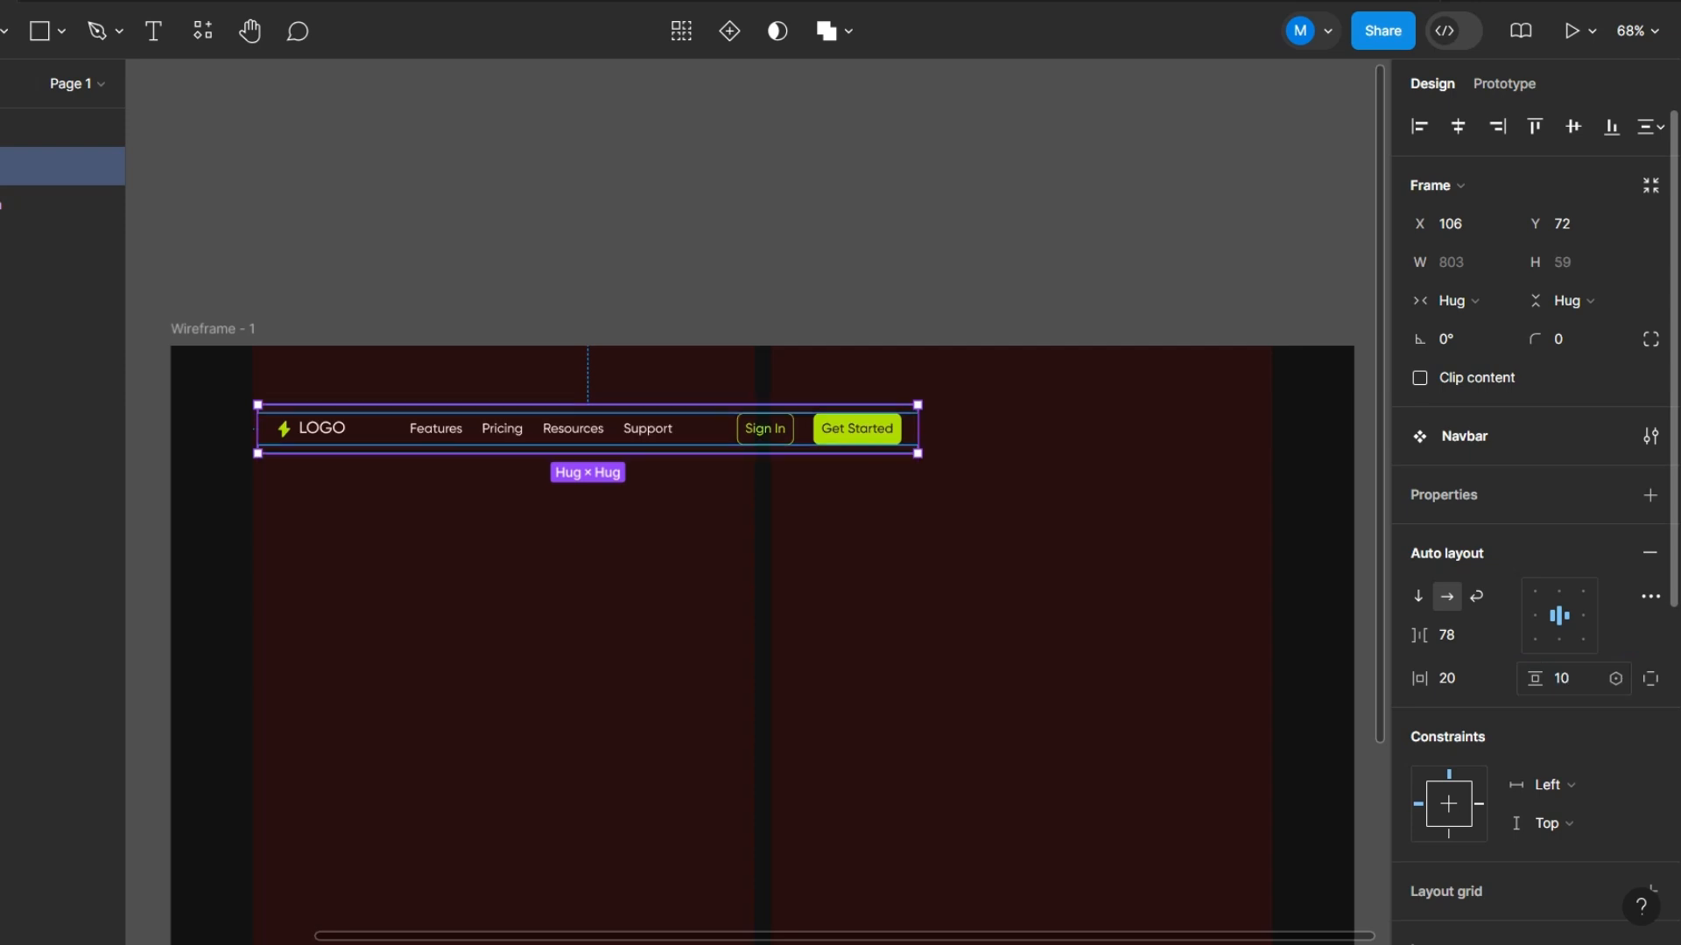
- Add a fill to the Navbar, sample the wireframe's background color and lighten it slightly to 1C1C1C
scroll(1532, 525, "down", 5)
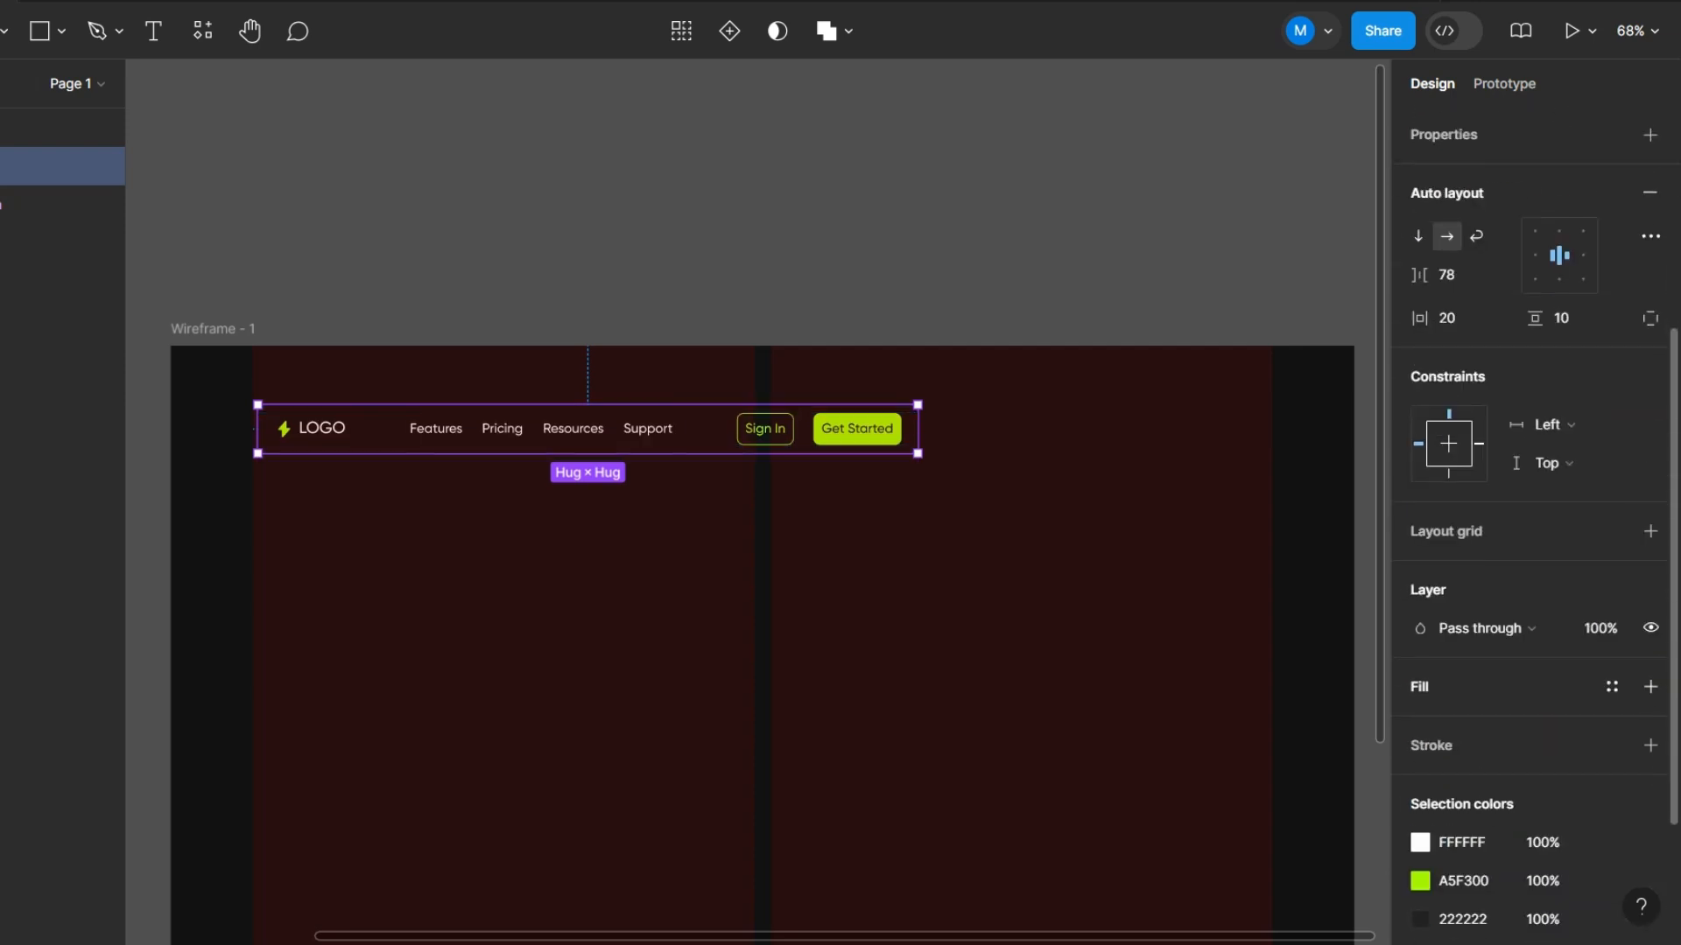
left_click(1650, 686)
left_click(1420, 725)
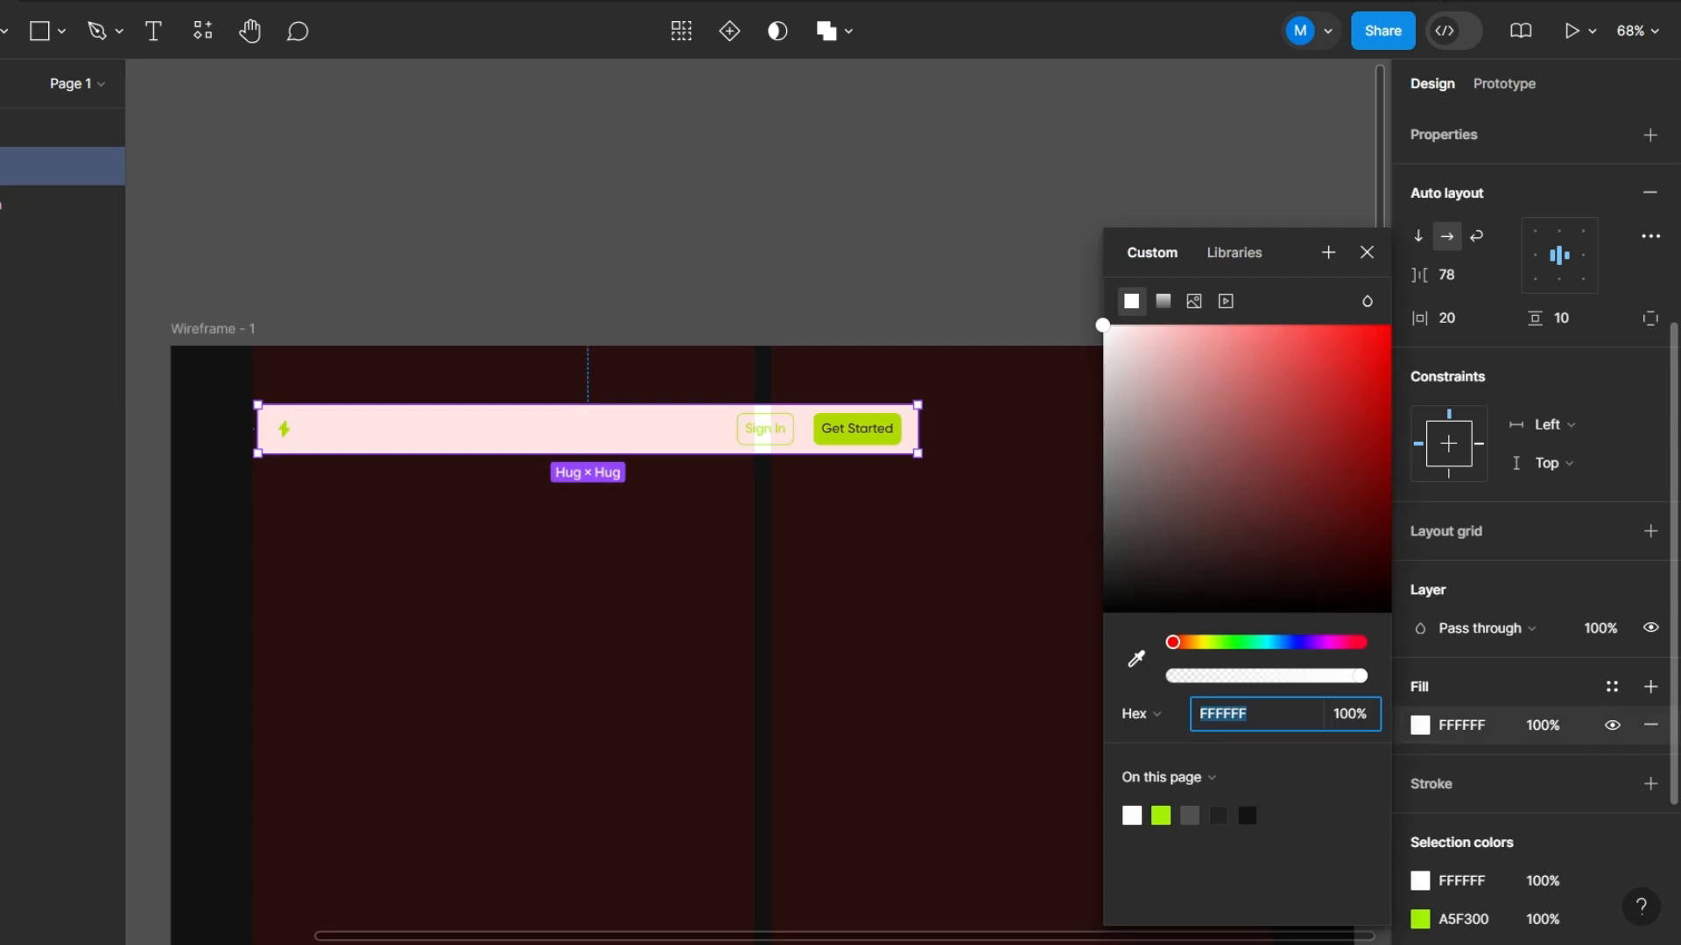
left_click(1136, 659)
left_click(1024, 648)
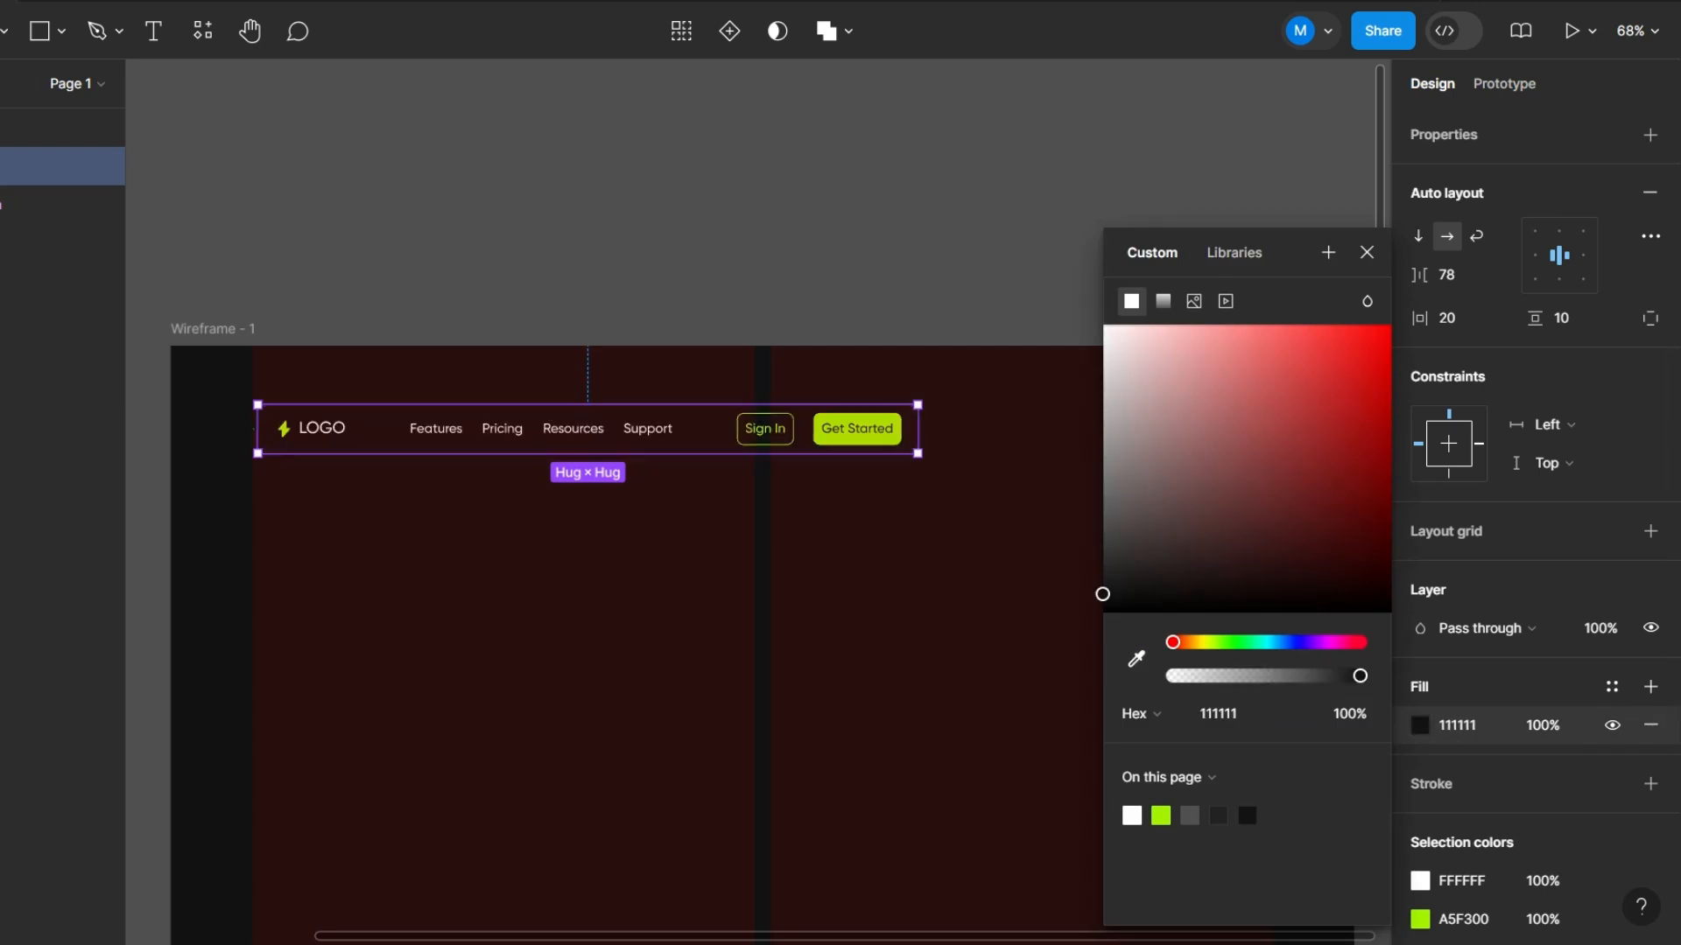
left_click_drag(1102, 595, 1102, 583)
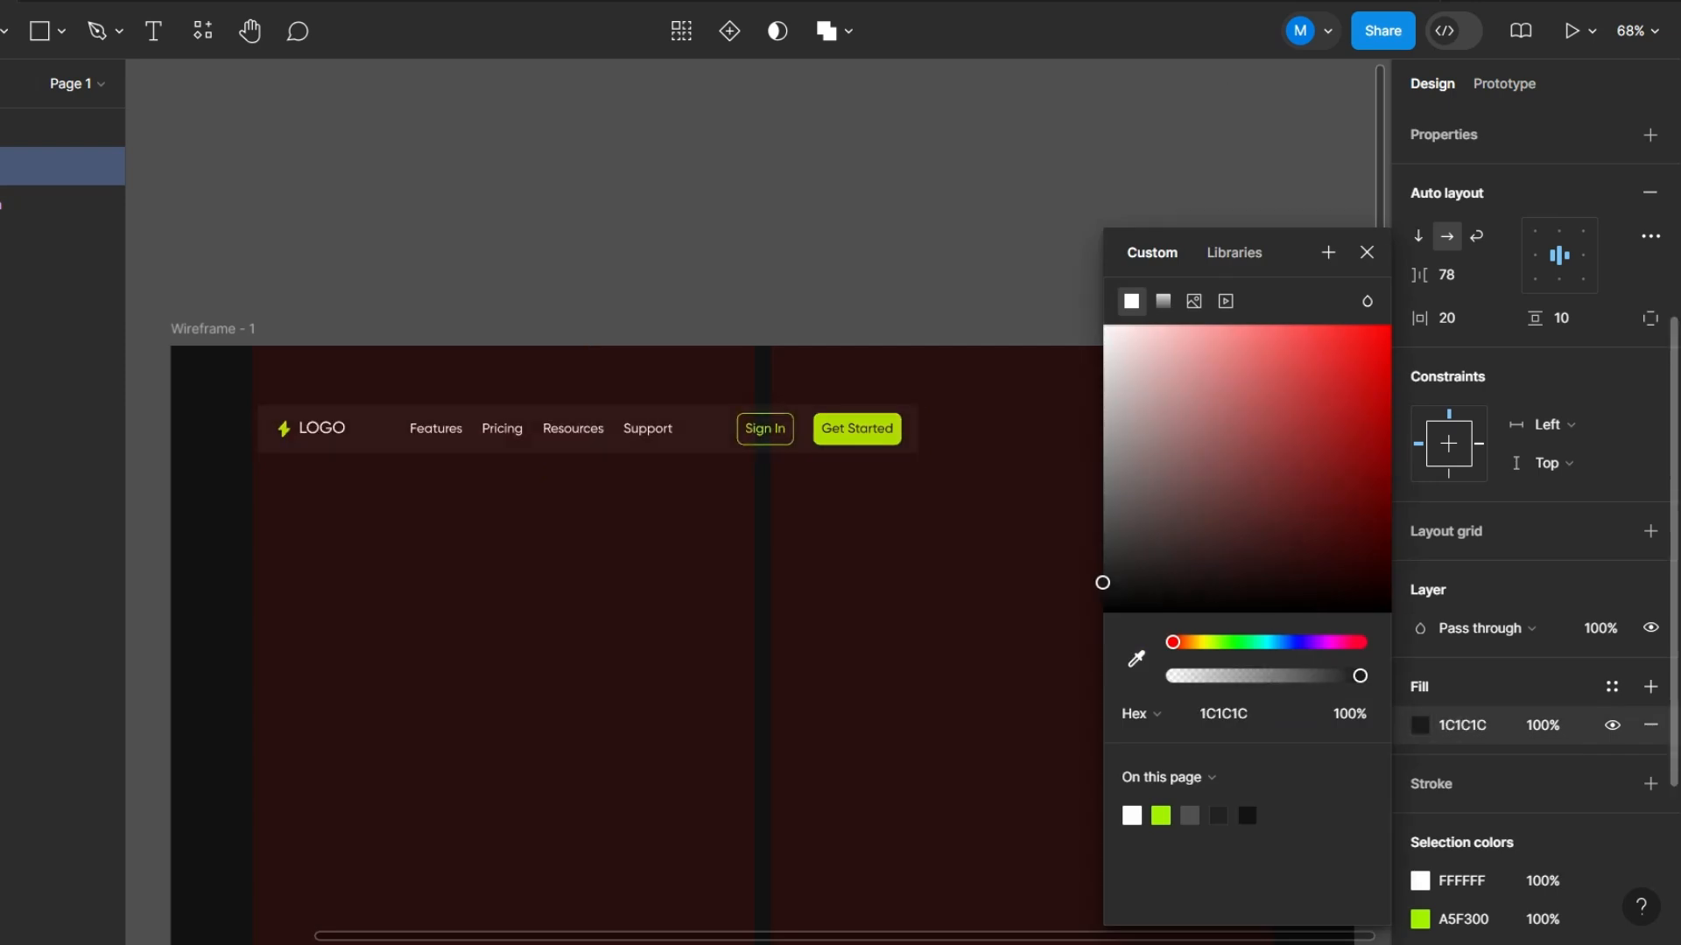
left_click(1366, 252)
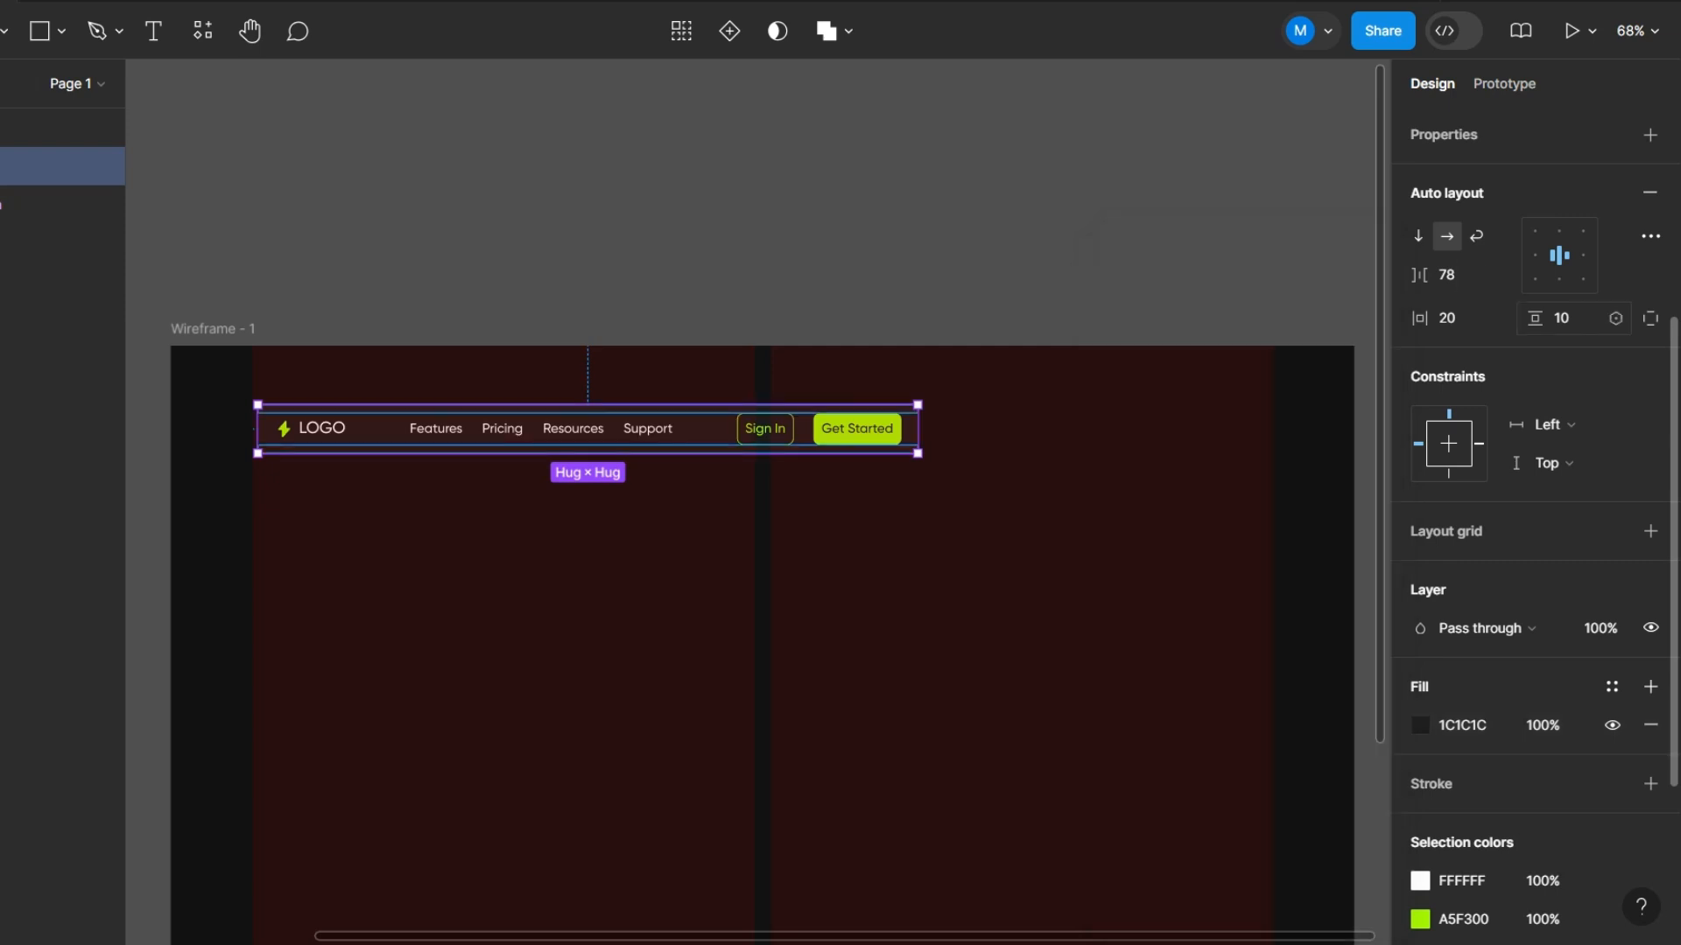
- Round the Navbar component's corners with a radius of 12
scroll(1574, 329, "up", 4)
left_click(1573, 340)
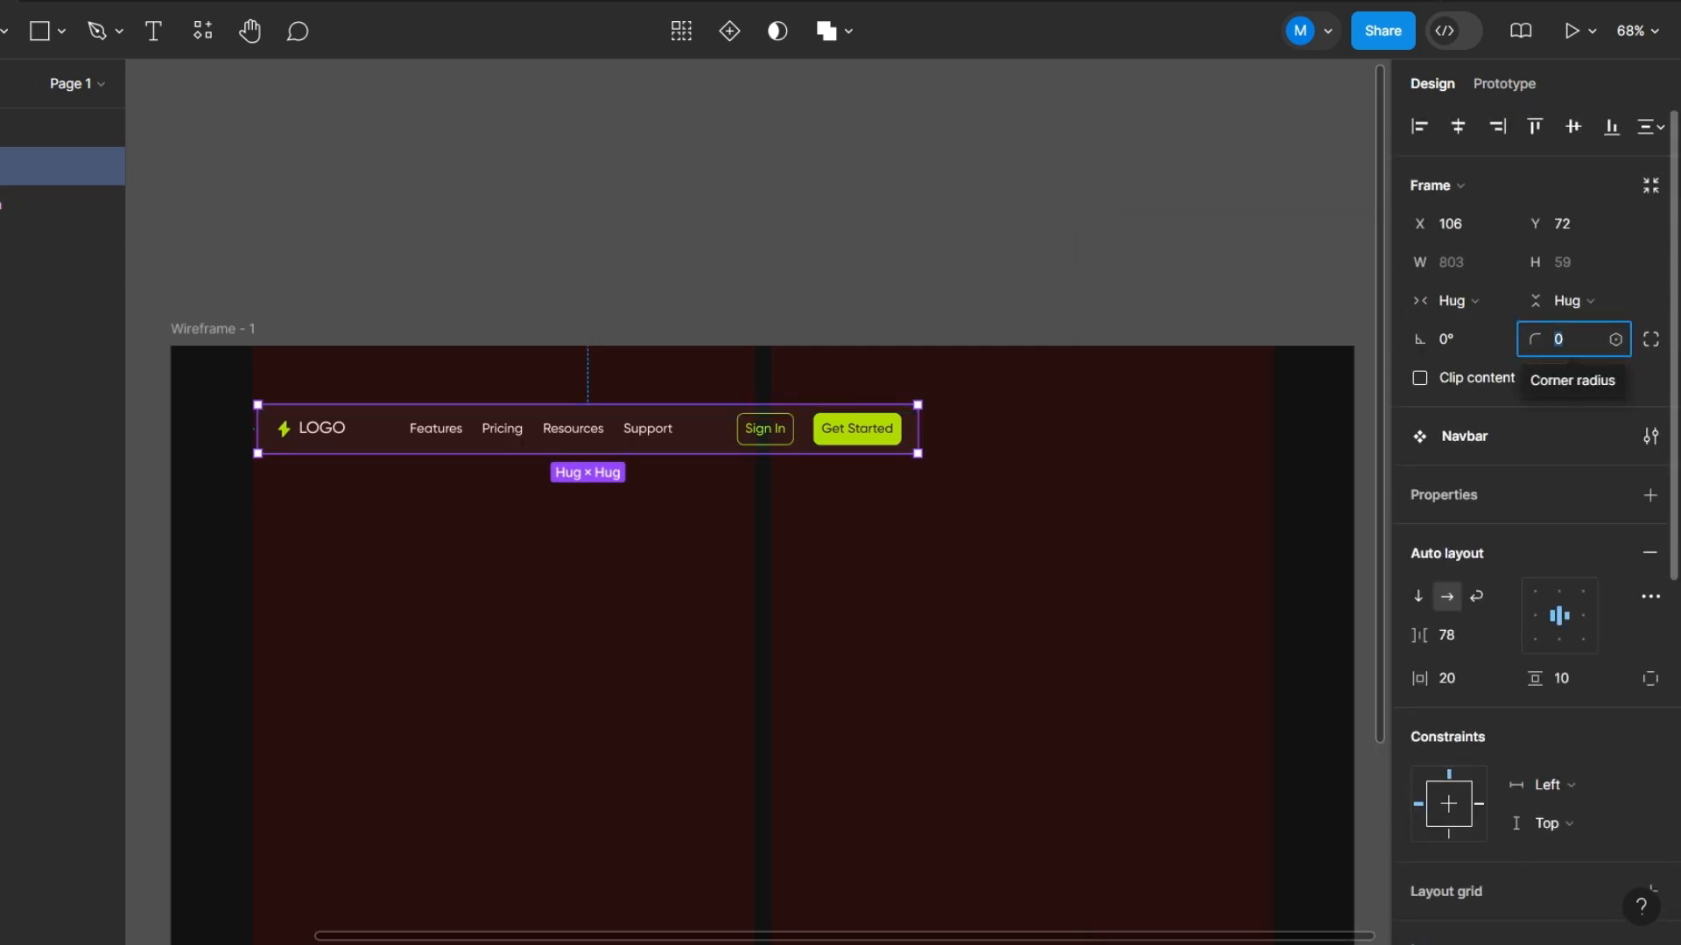
type("12")
key("Return")
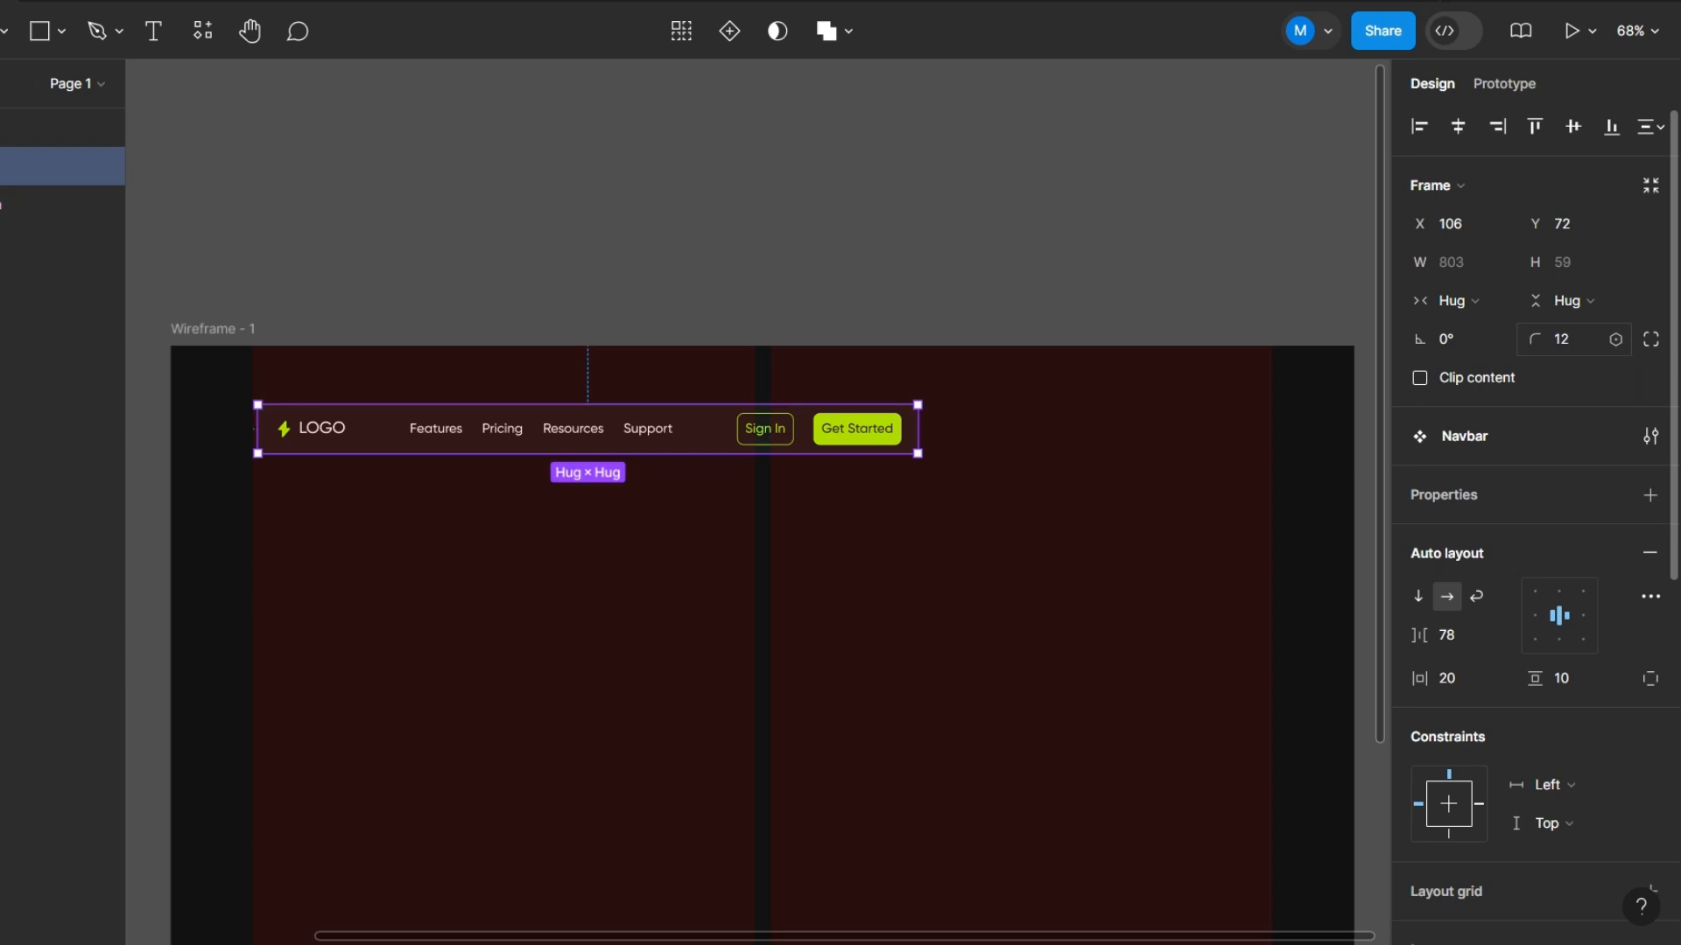
key("Escape")
- Hide the two-column layout grid on the wireframe frame
left_click(213, 330)
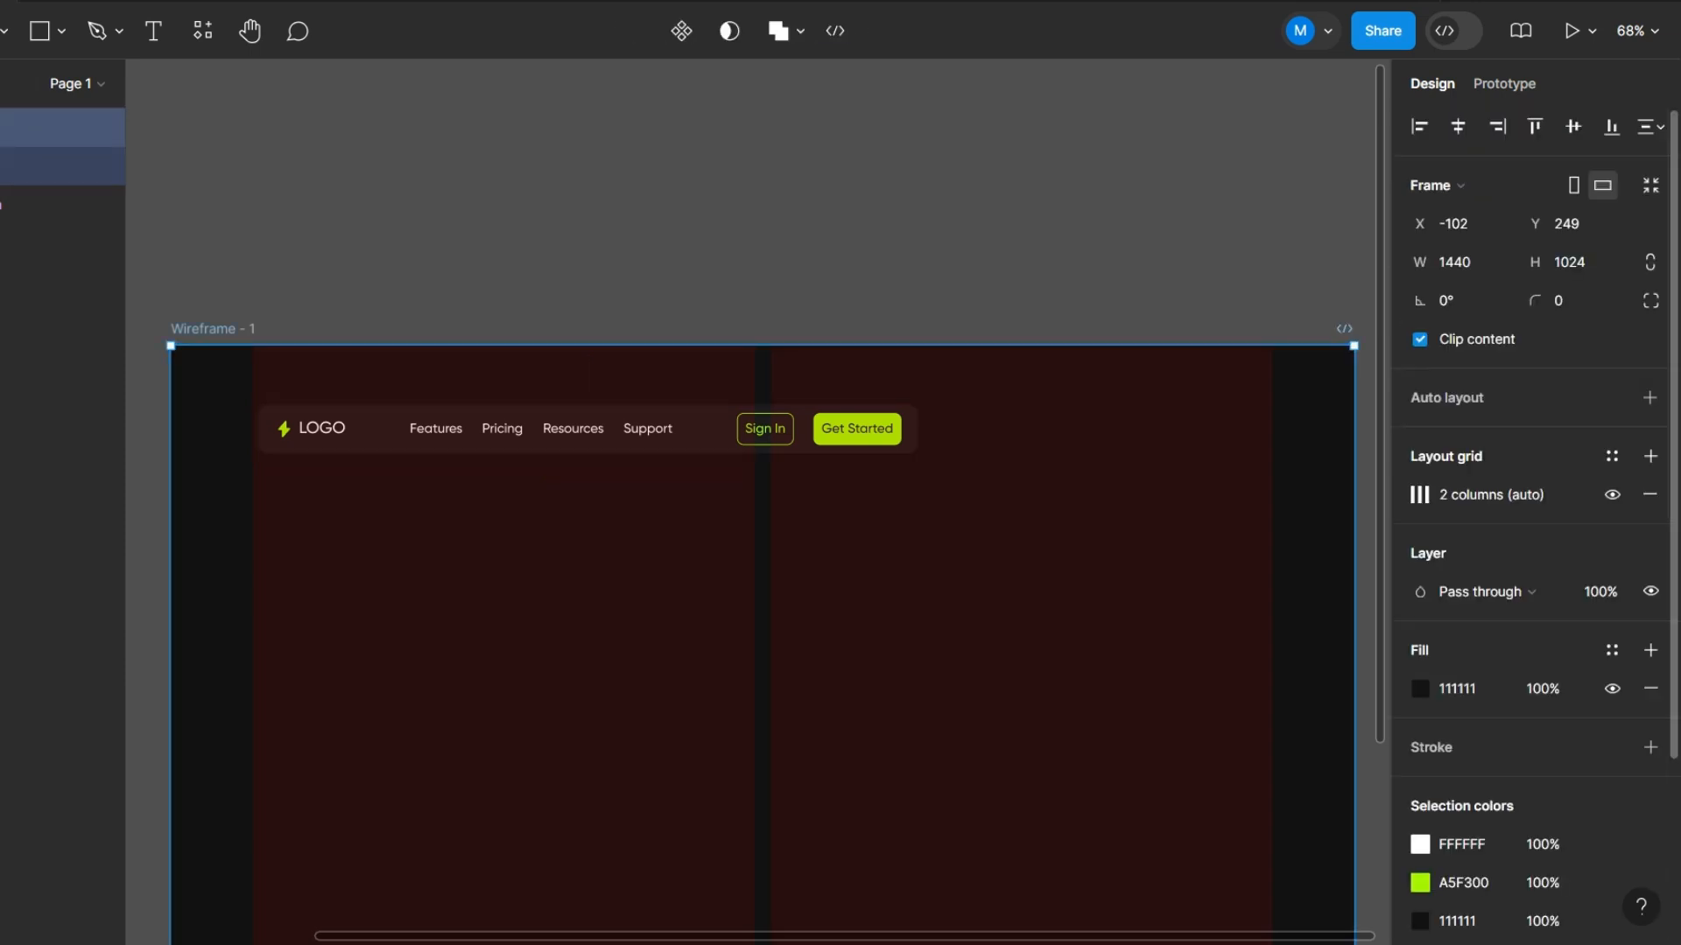
left_click(1613, 494)
left_click(980, 219)
- Nudge the Navbar inside the wireframe to X 100, Y 50
left_click(560, 438)
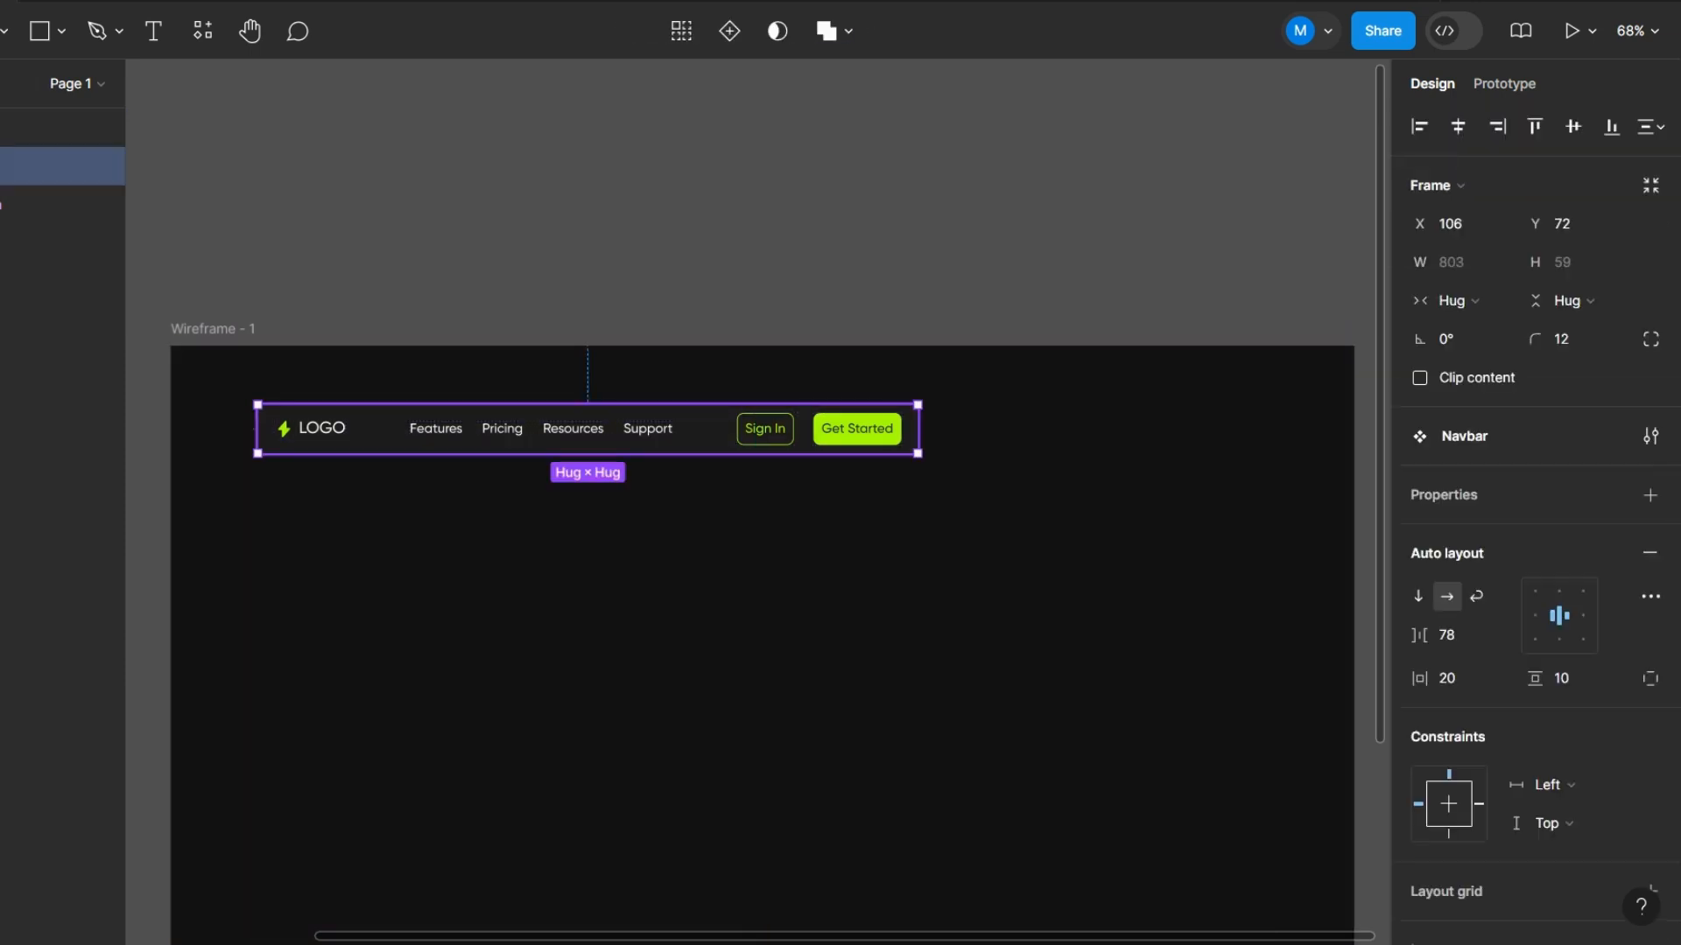
key("alt")
key("Right")
key("Right")
key("Right")
key("Right")
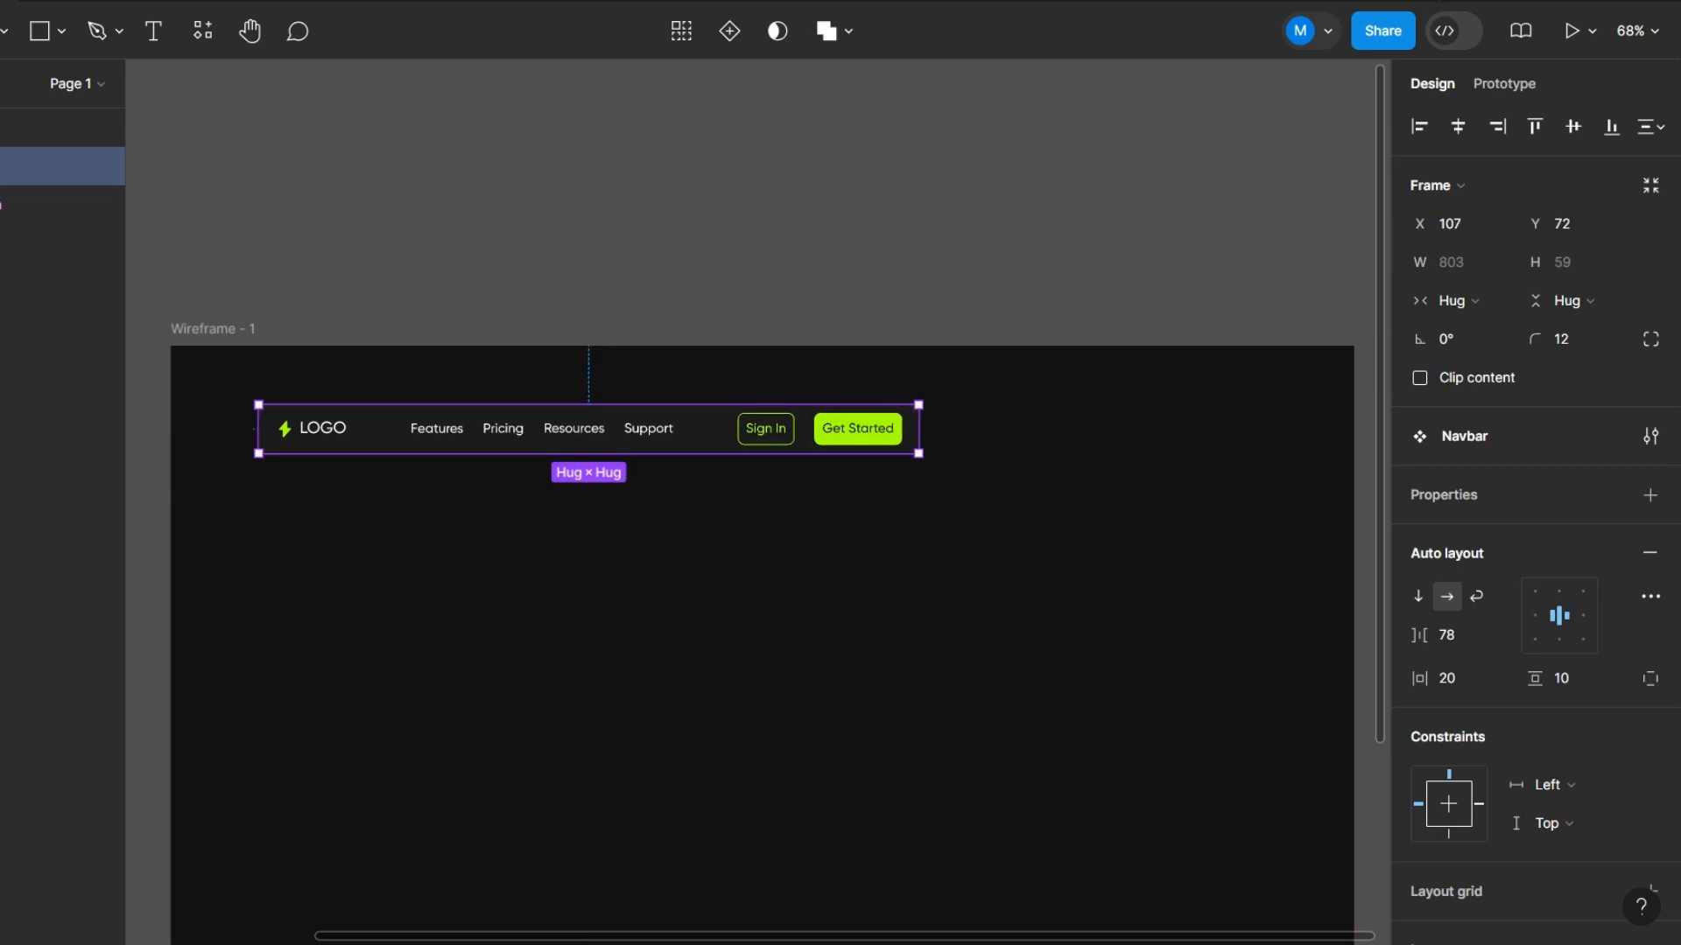
key("shift+Left")
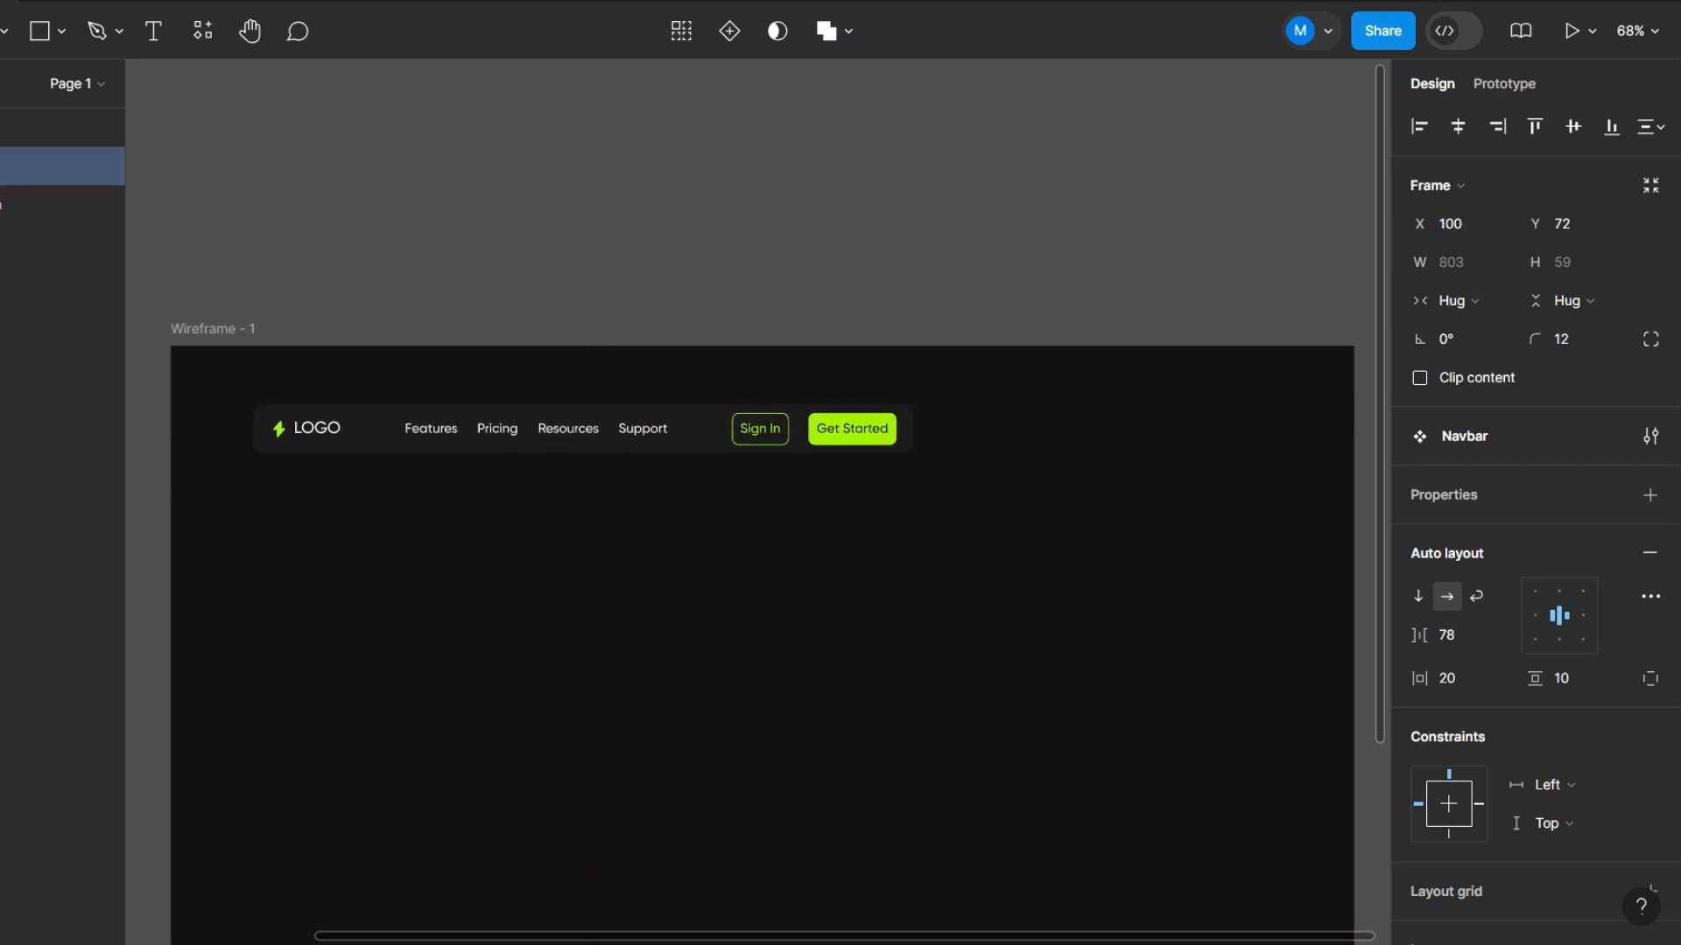
key("alt")
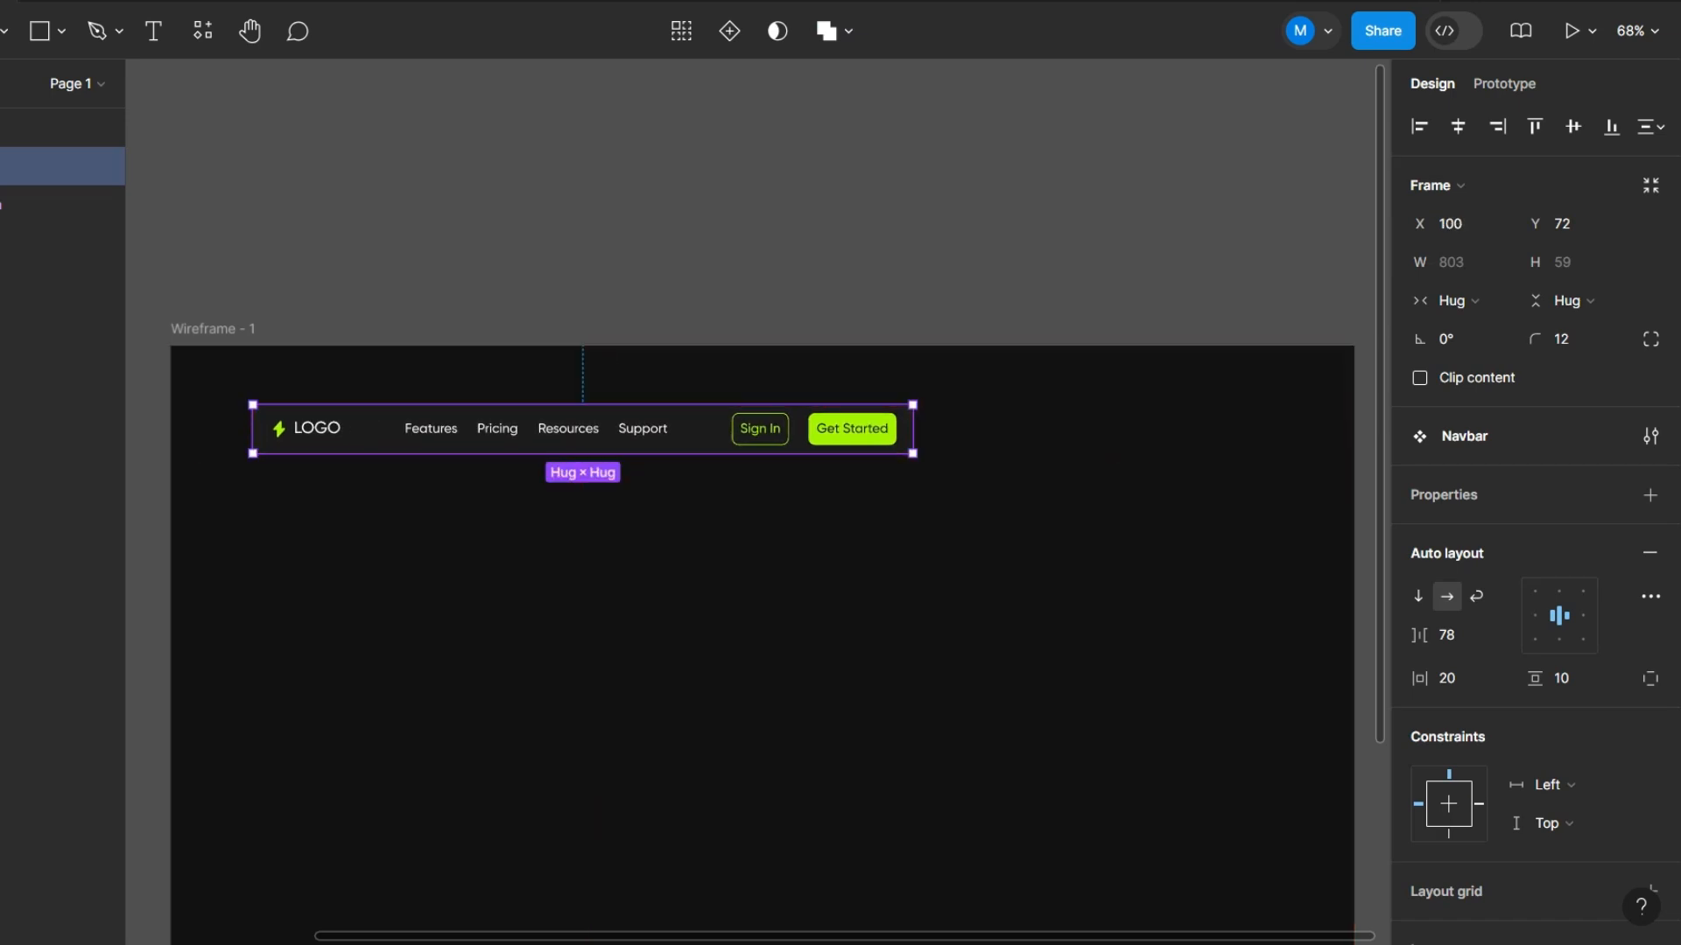
key("Up")
key("Up")
key("shift+Up")
key("shift+Up")
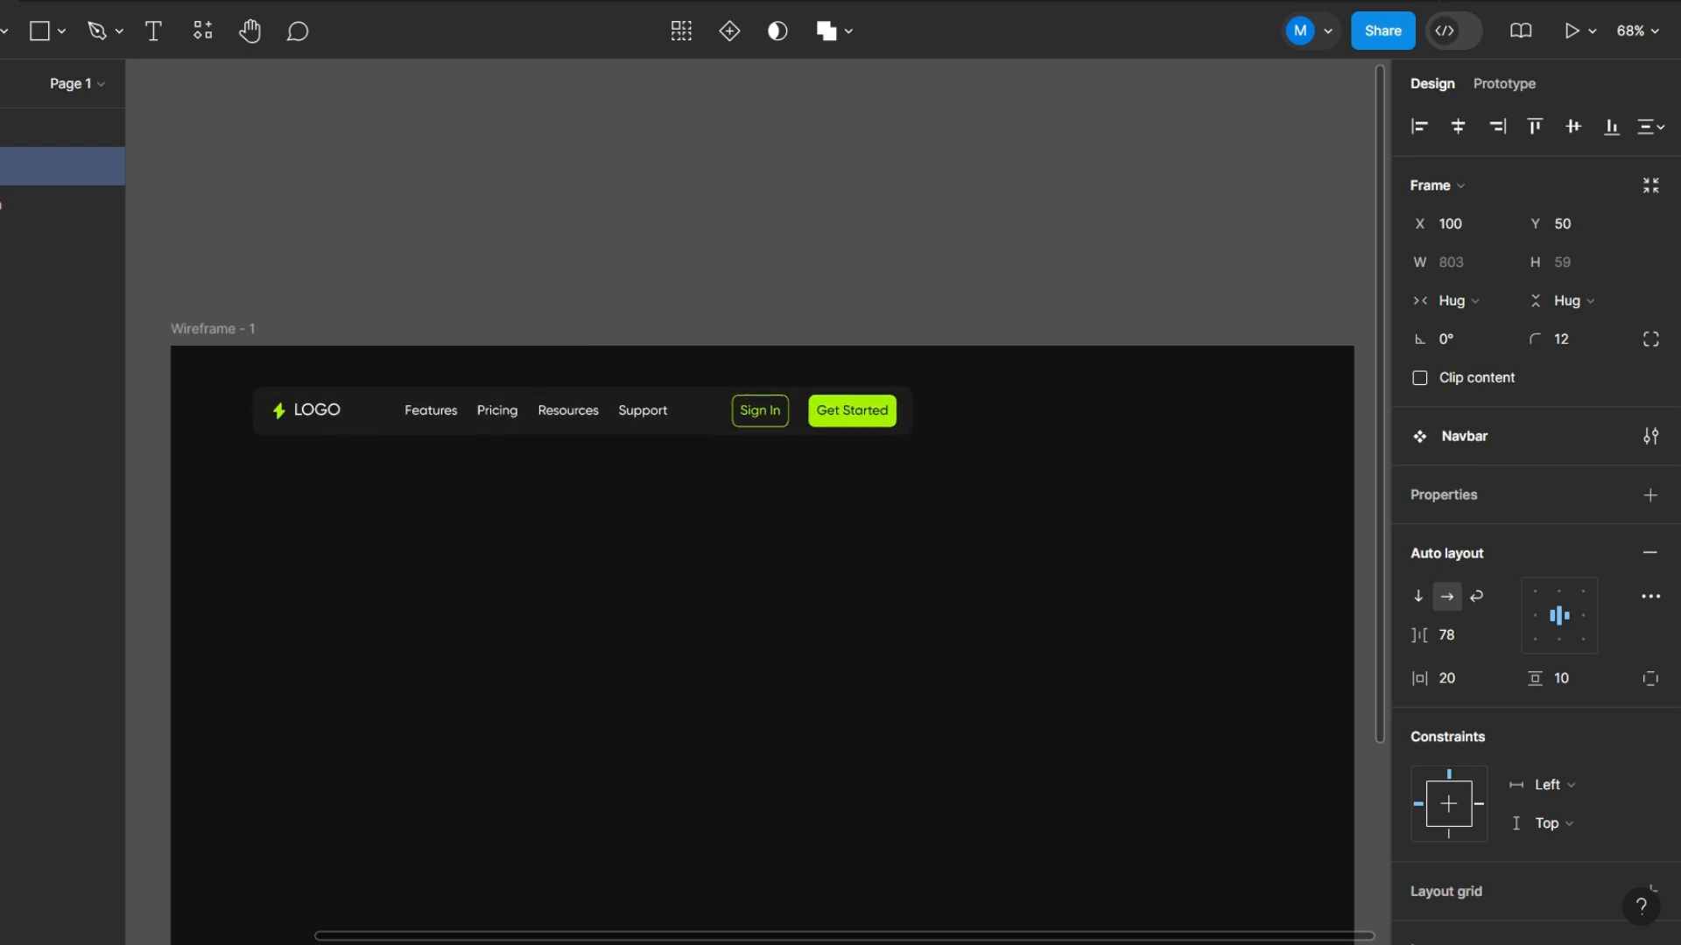
key("Escape")
- Try stretching the Navbar to a width of about 1233 with its fixed item gap, and undo the resize
scroll(490, 345, "up", 2)
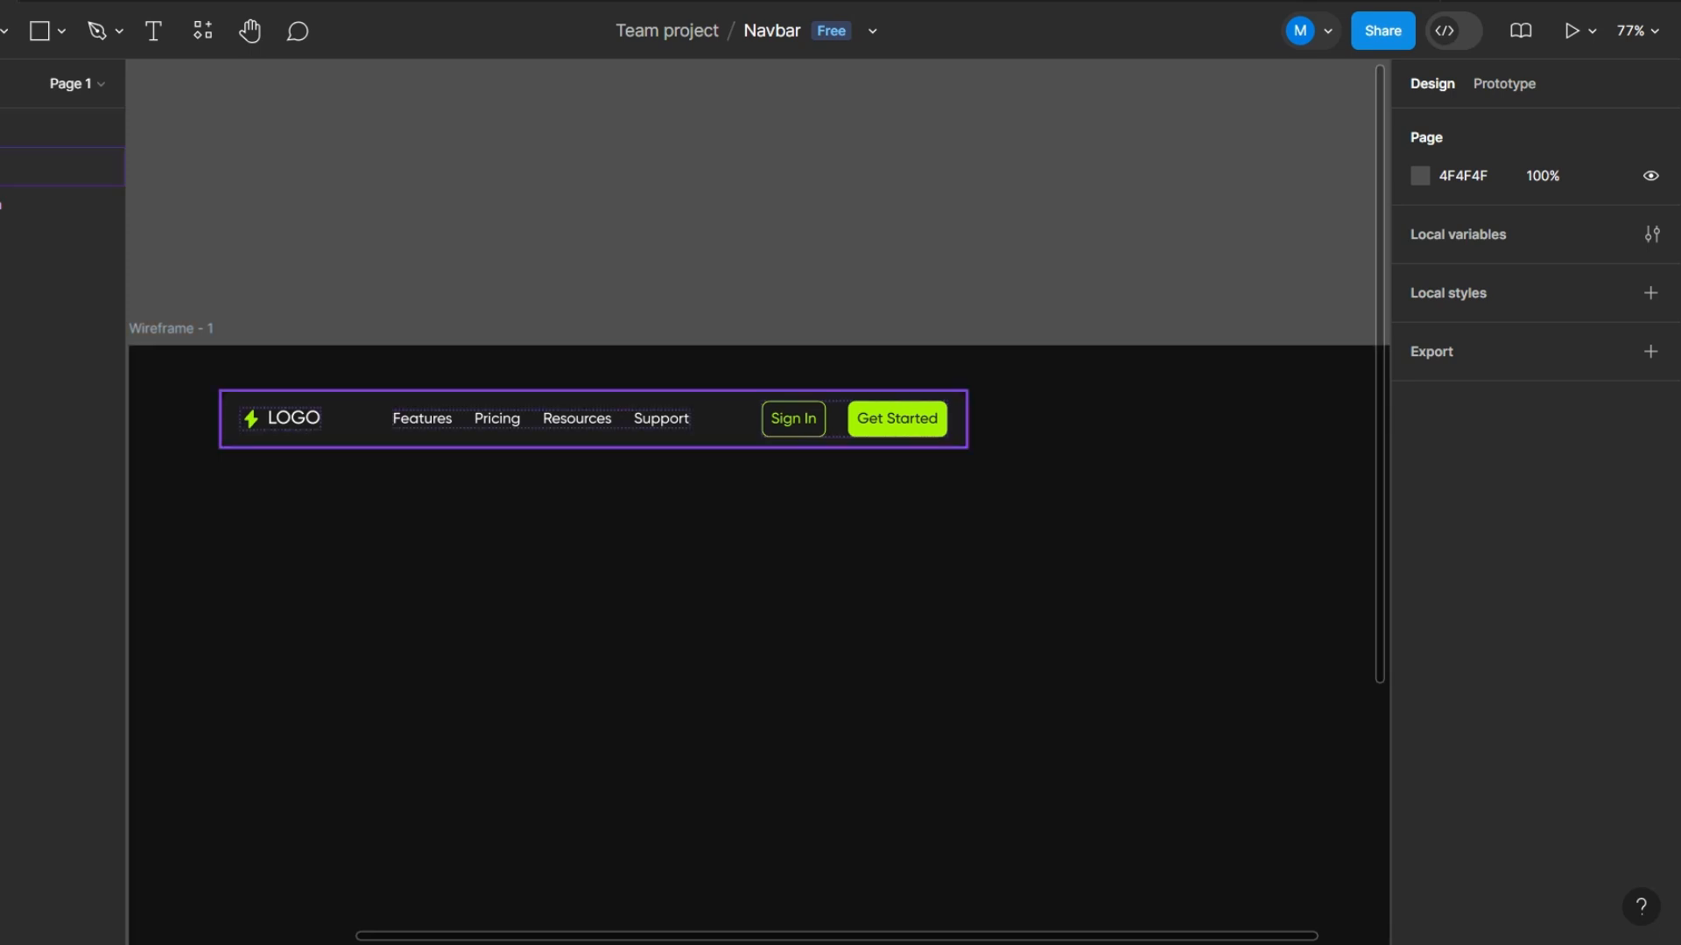
scroll(270, 476, "down", 4)
scroll(377, 480, "up", 1)
left_click(326, 431)
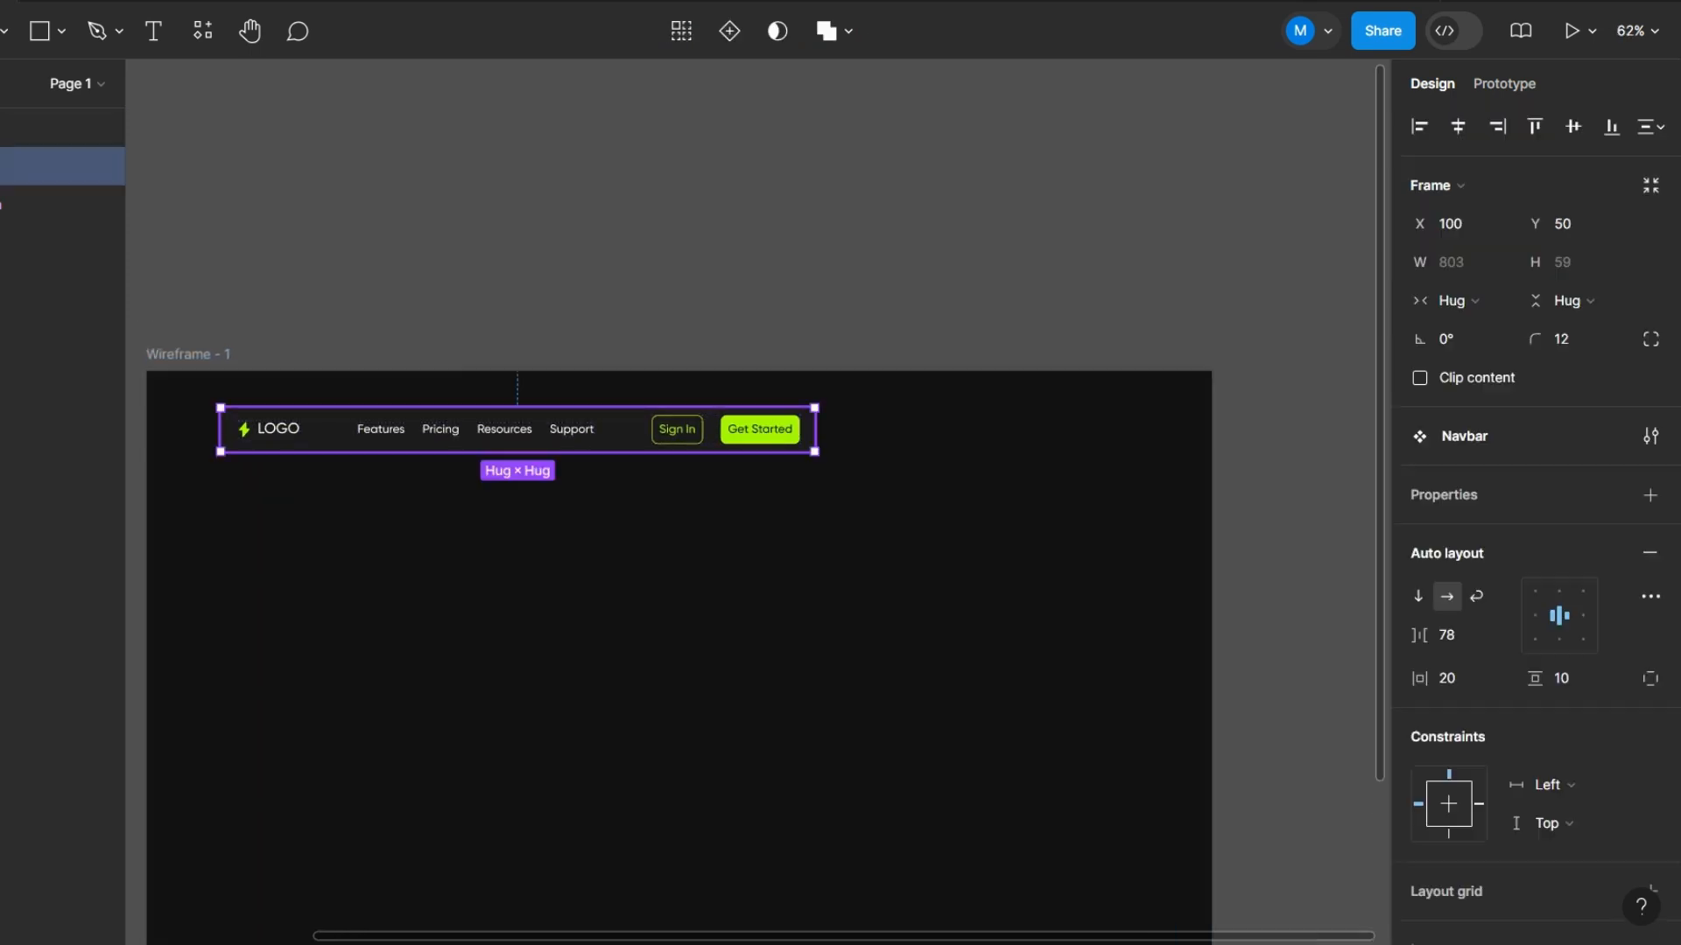
left_click_drag(814, 429, 1132, 429)
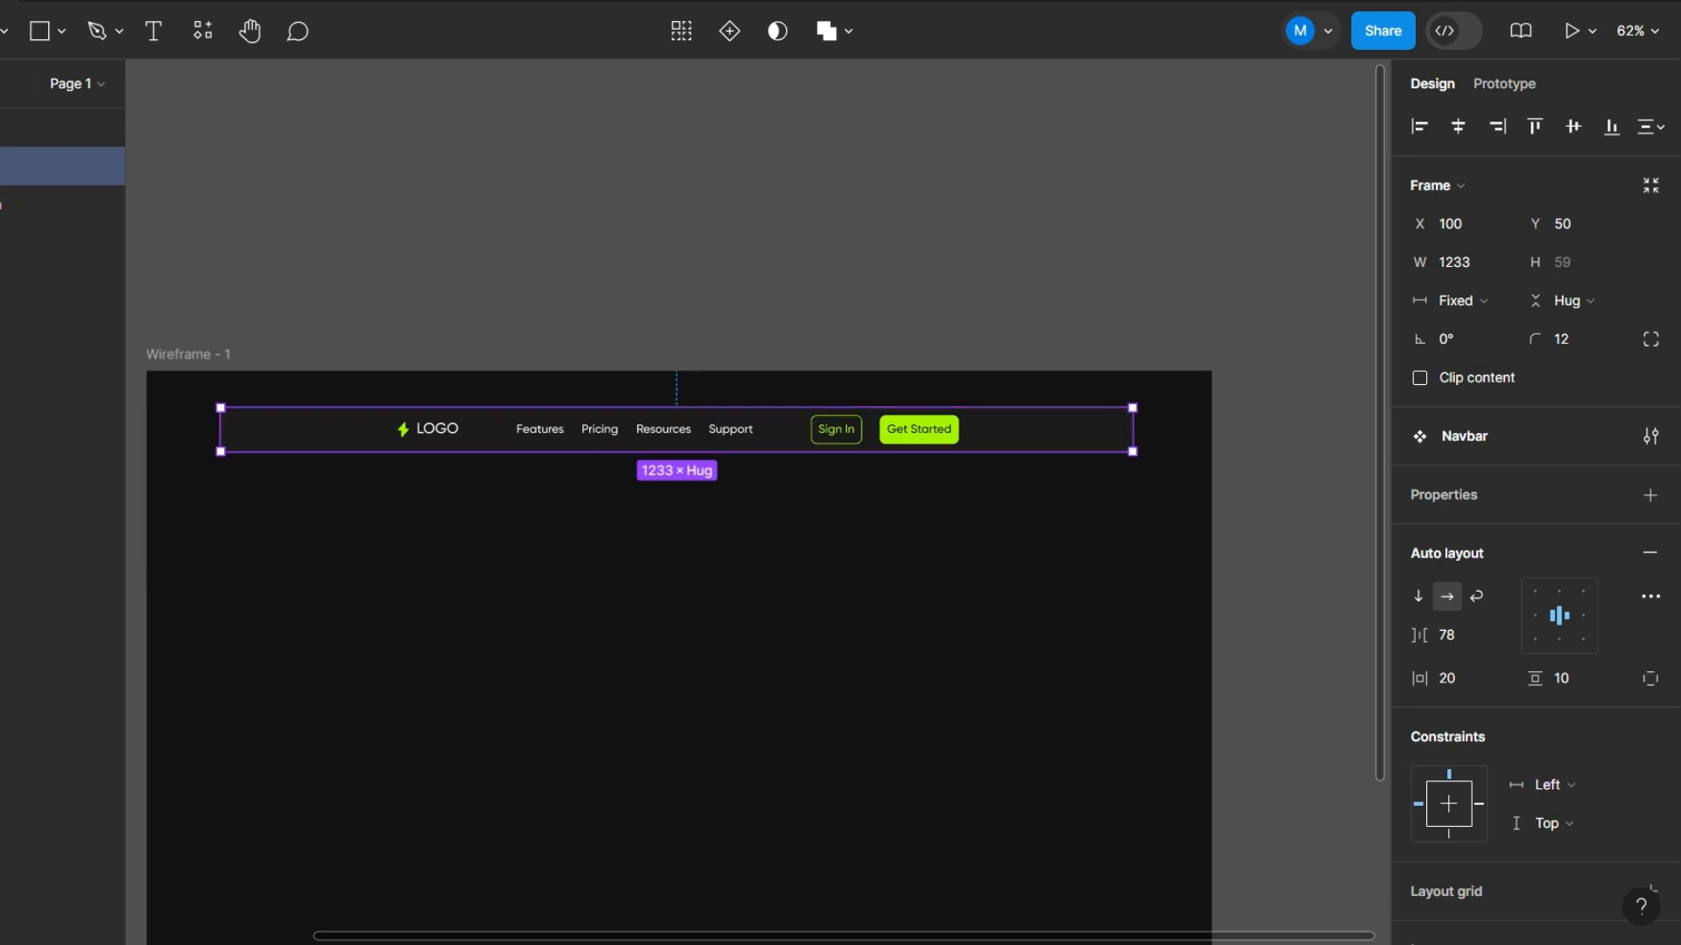
mouse_move(487, 429)
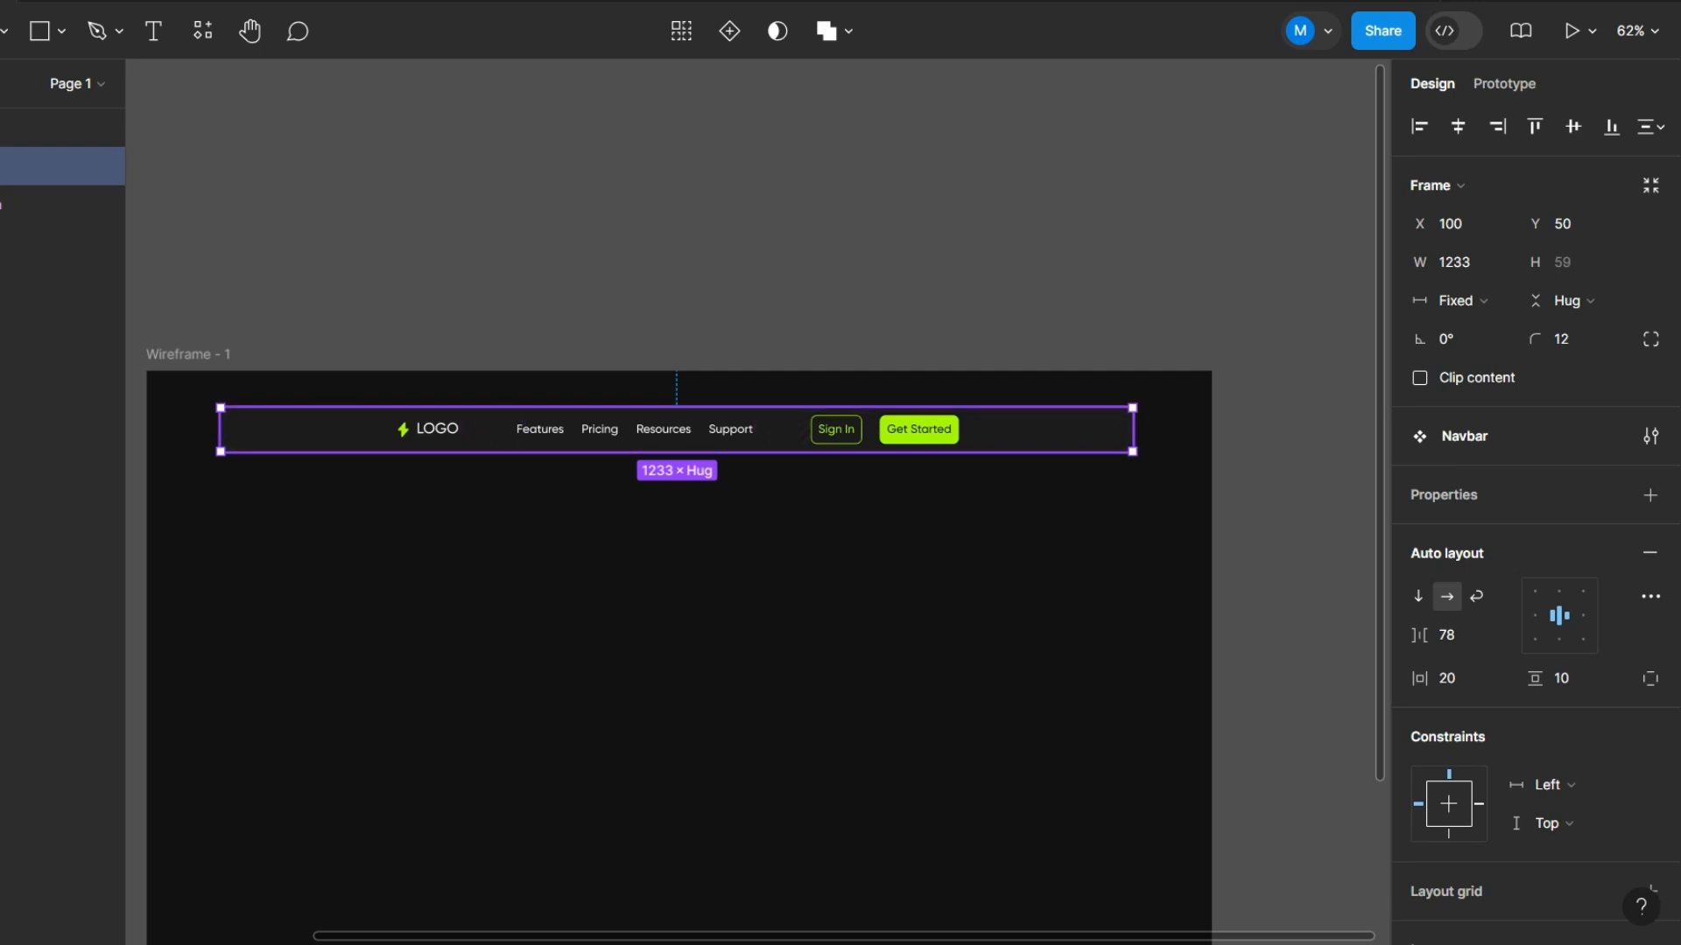
key("Escape")
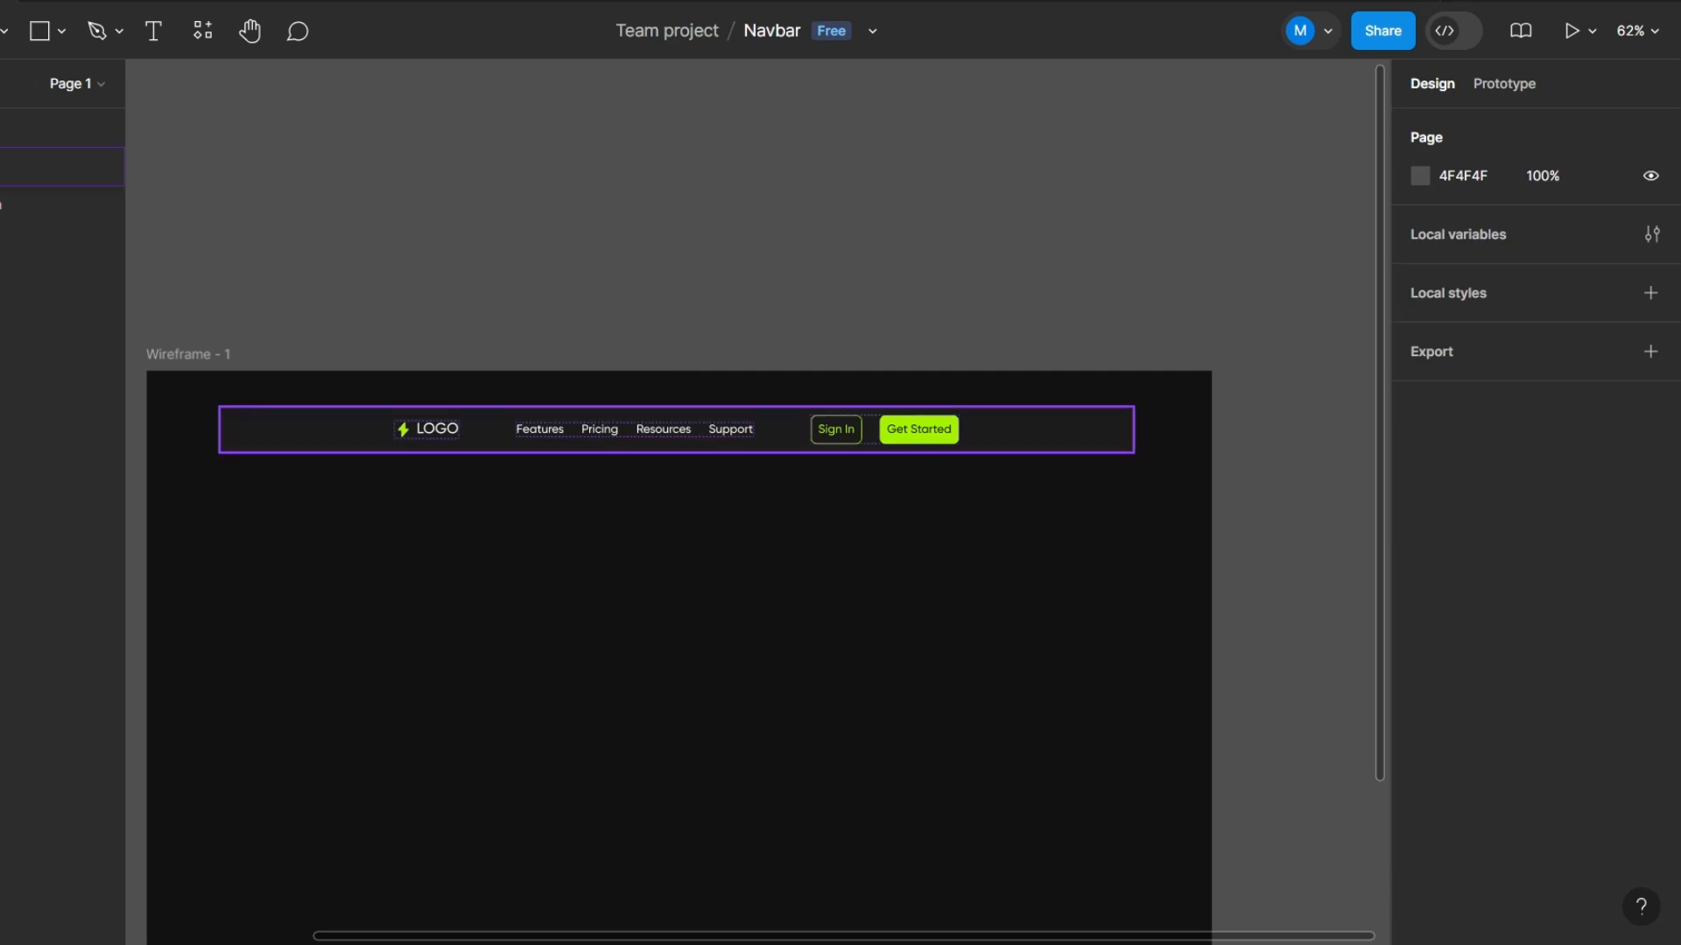
key("ctrl+z")
key("ctrl+z")
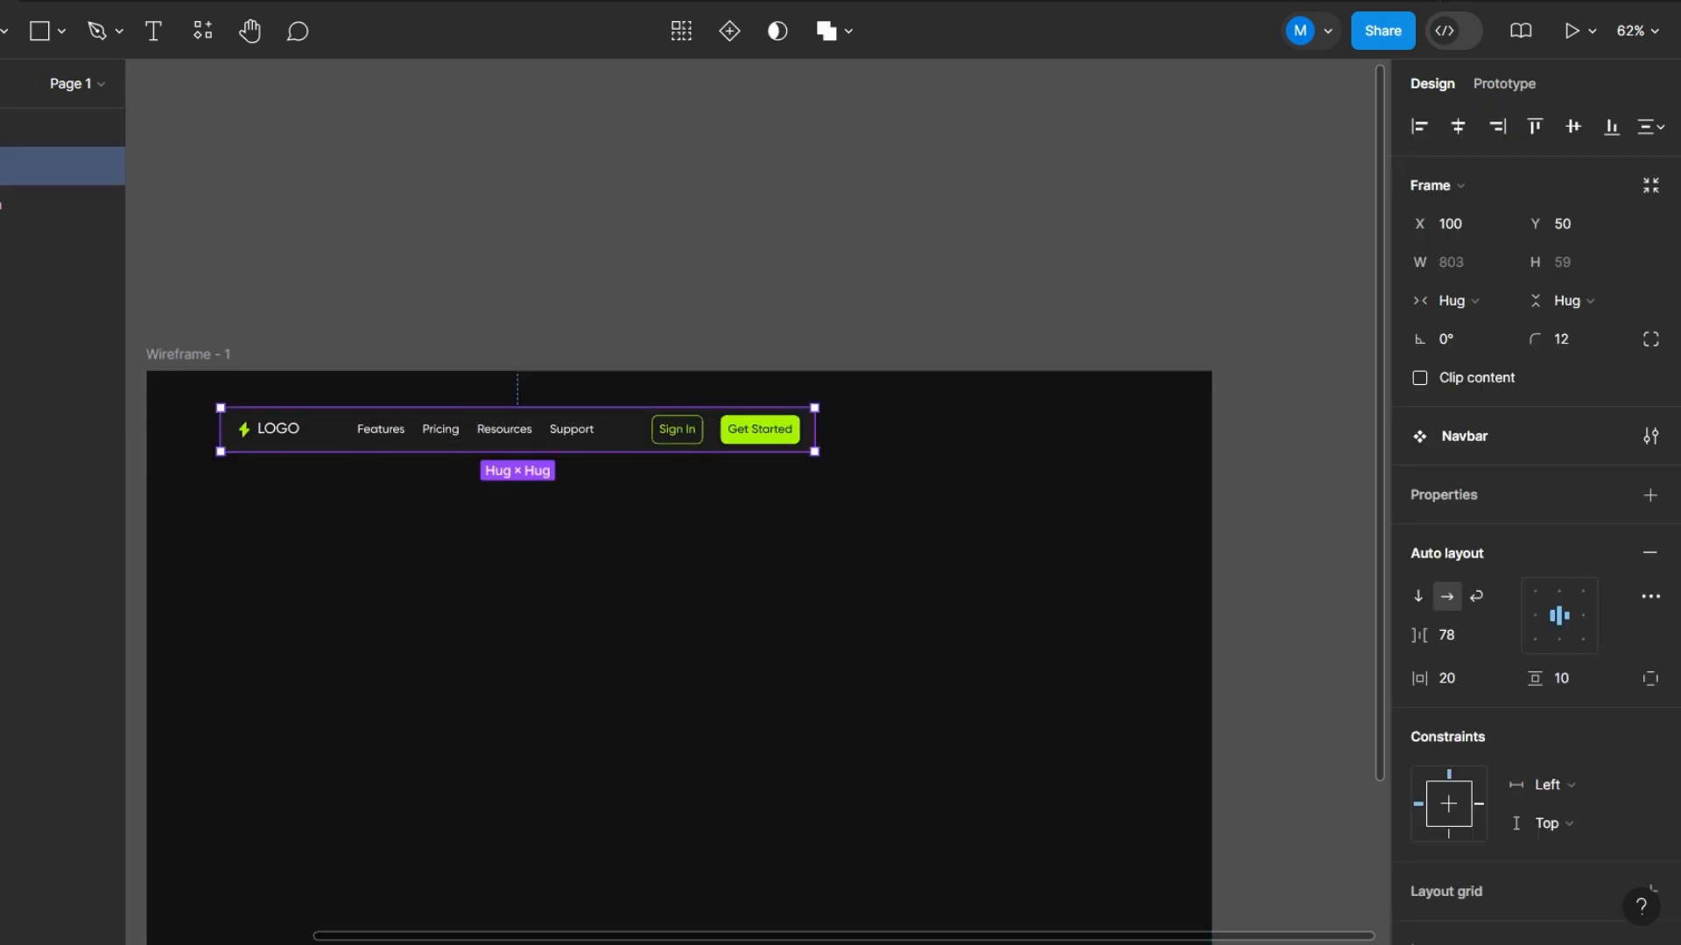
- Set the gap between the Navbar's items to Auto and widen its right side until both side margins in the wireframe roughly match
left_click(1503, 635)
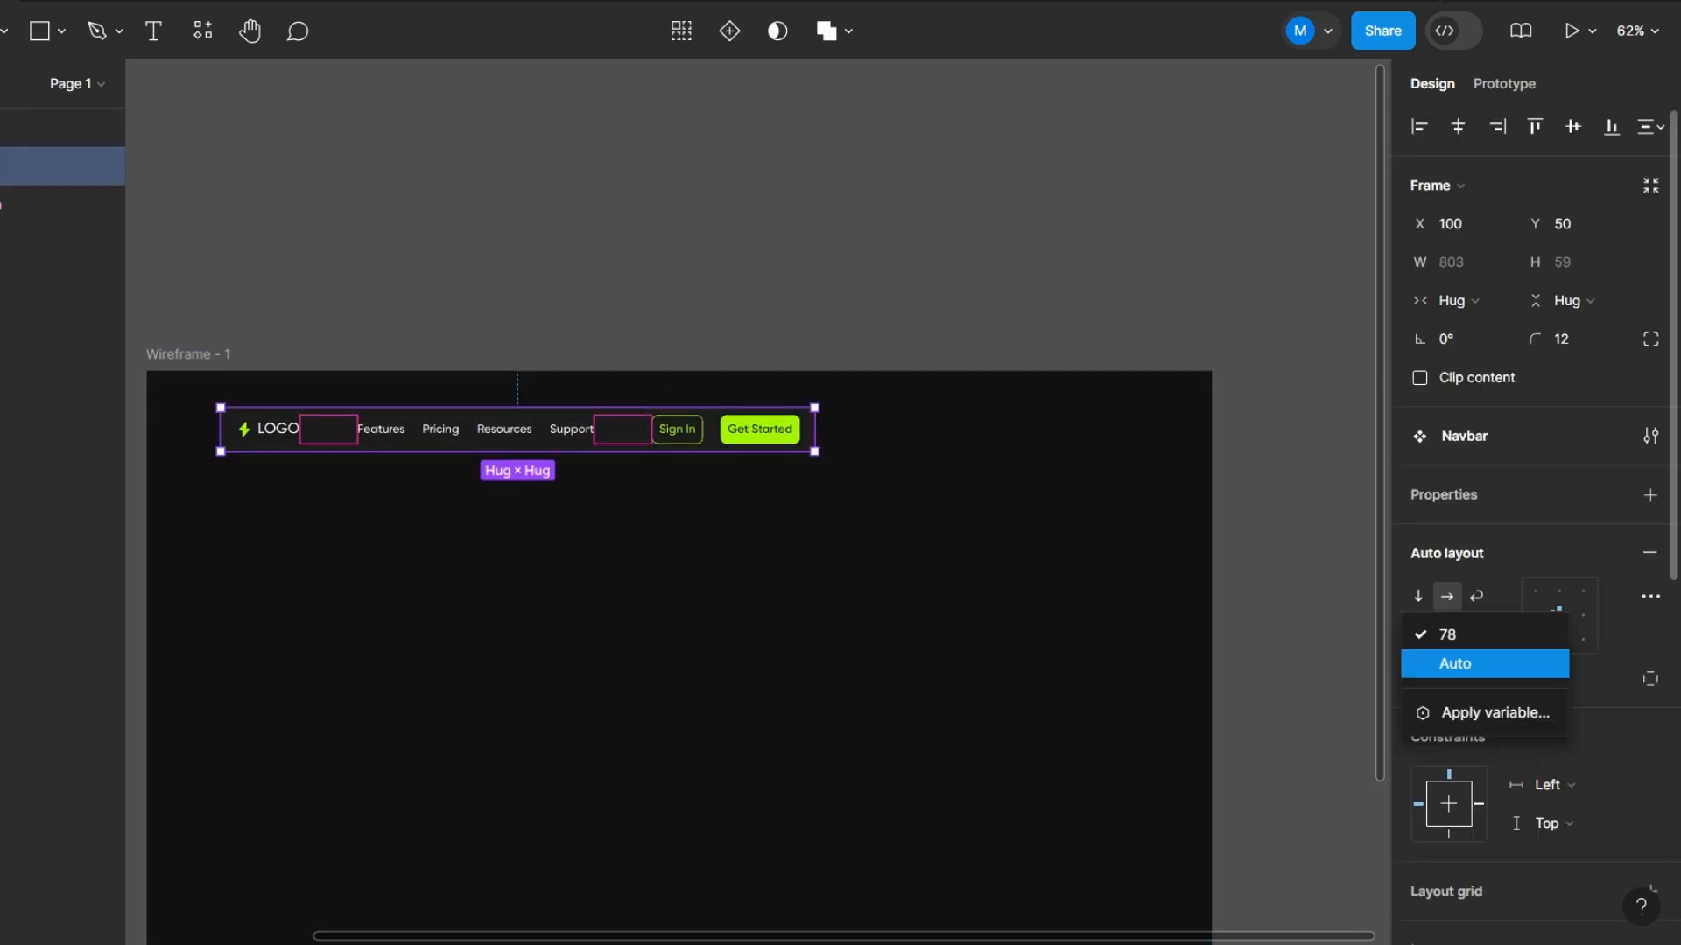
left_click(1456, 664)
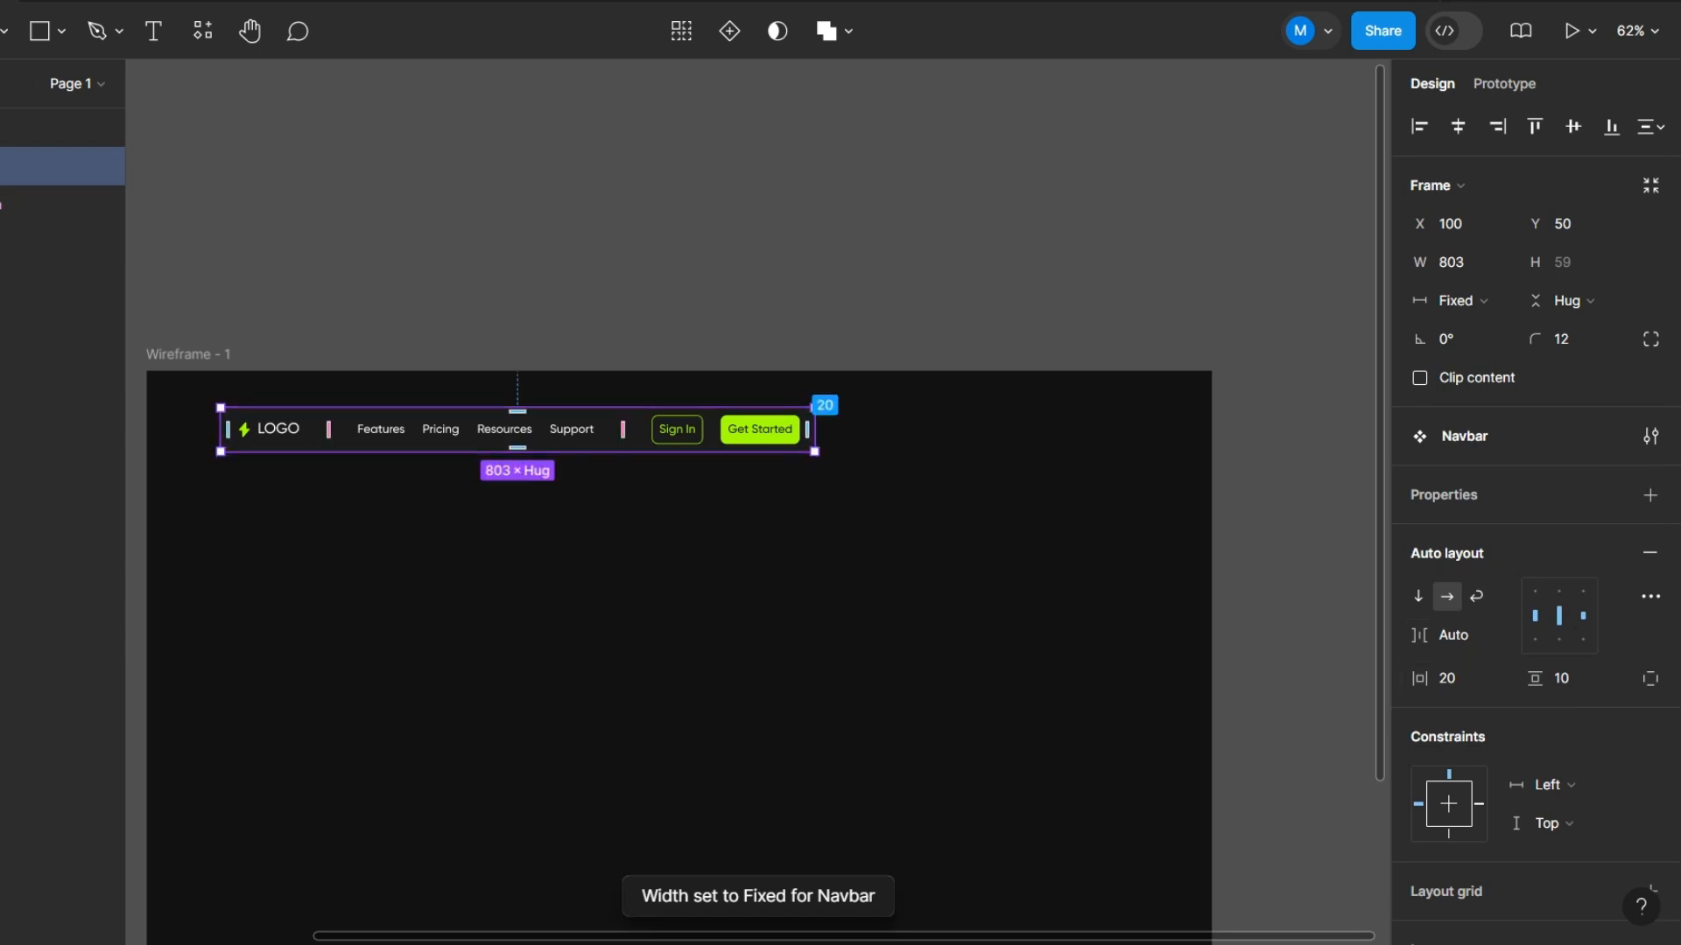
left_click_drag(814, 429, 1135, 429)
key("Escape")
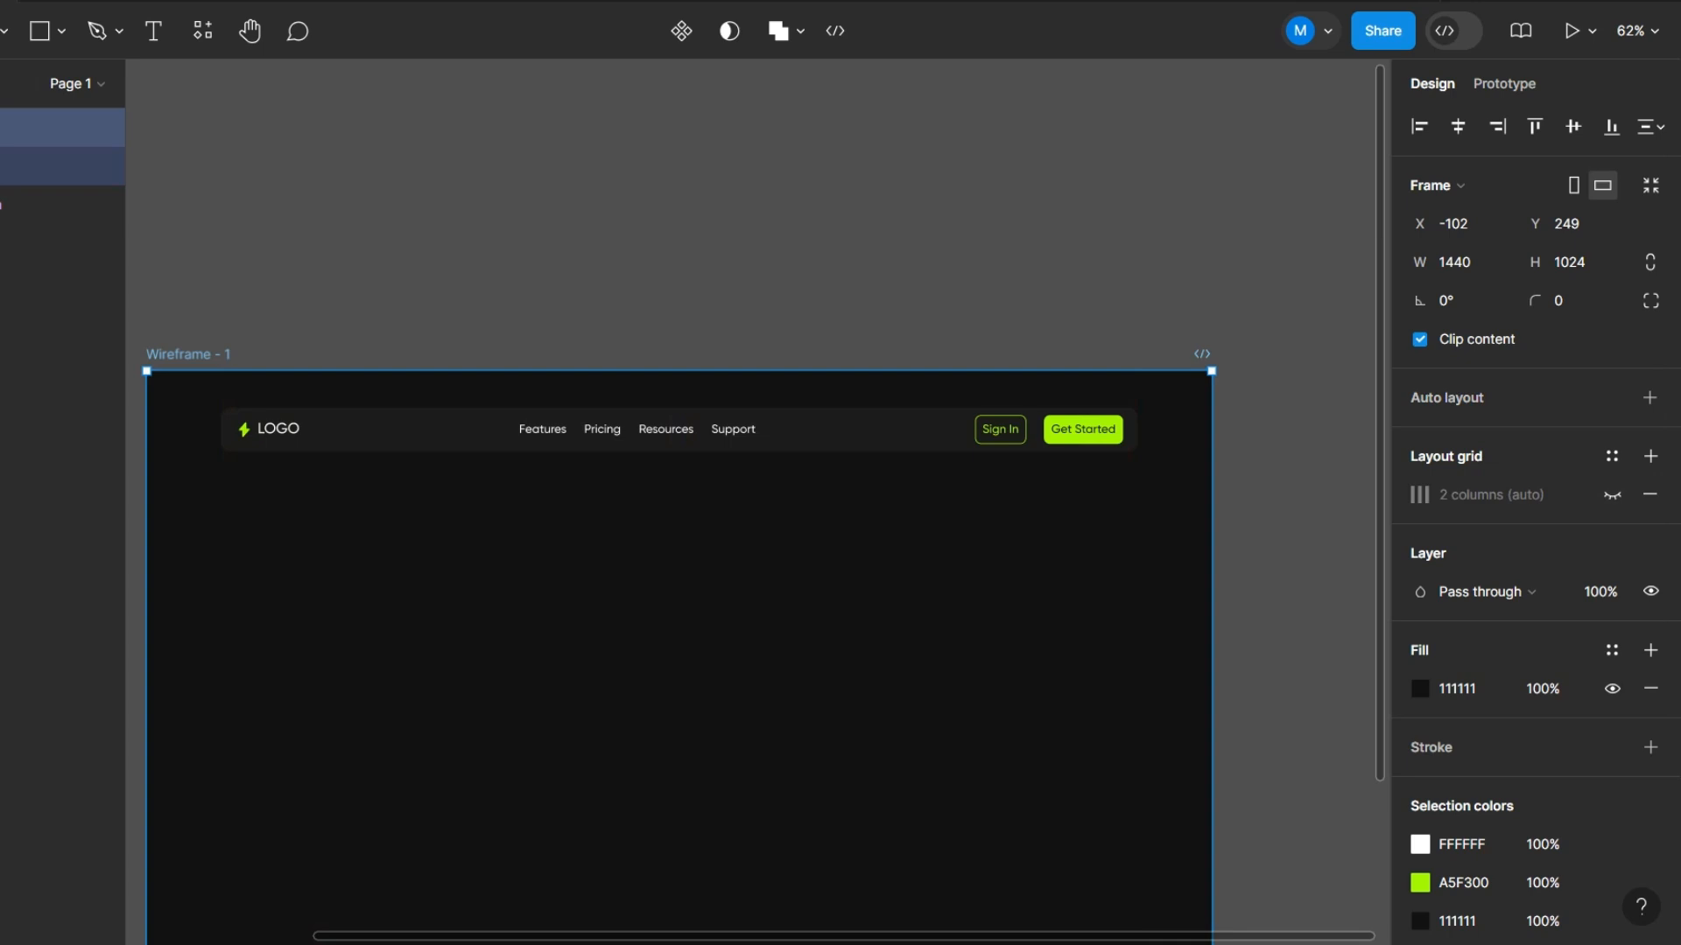
key("Escape")
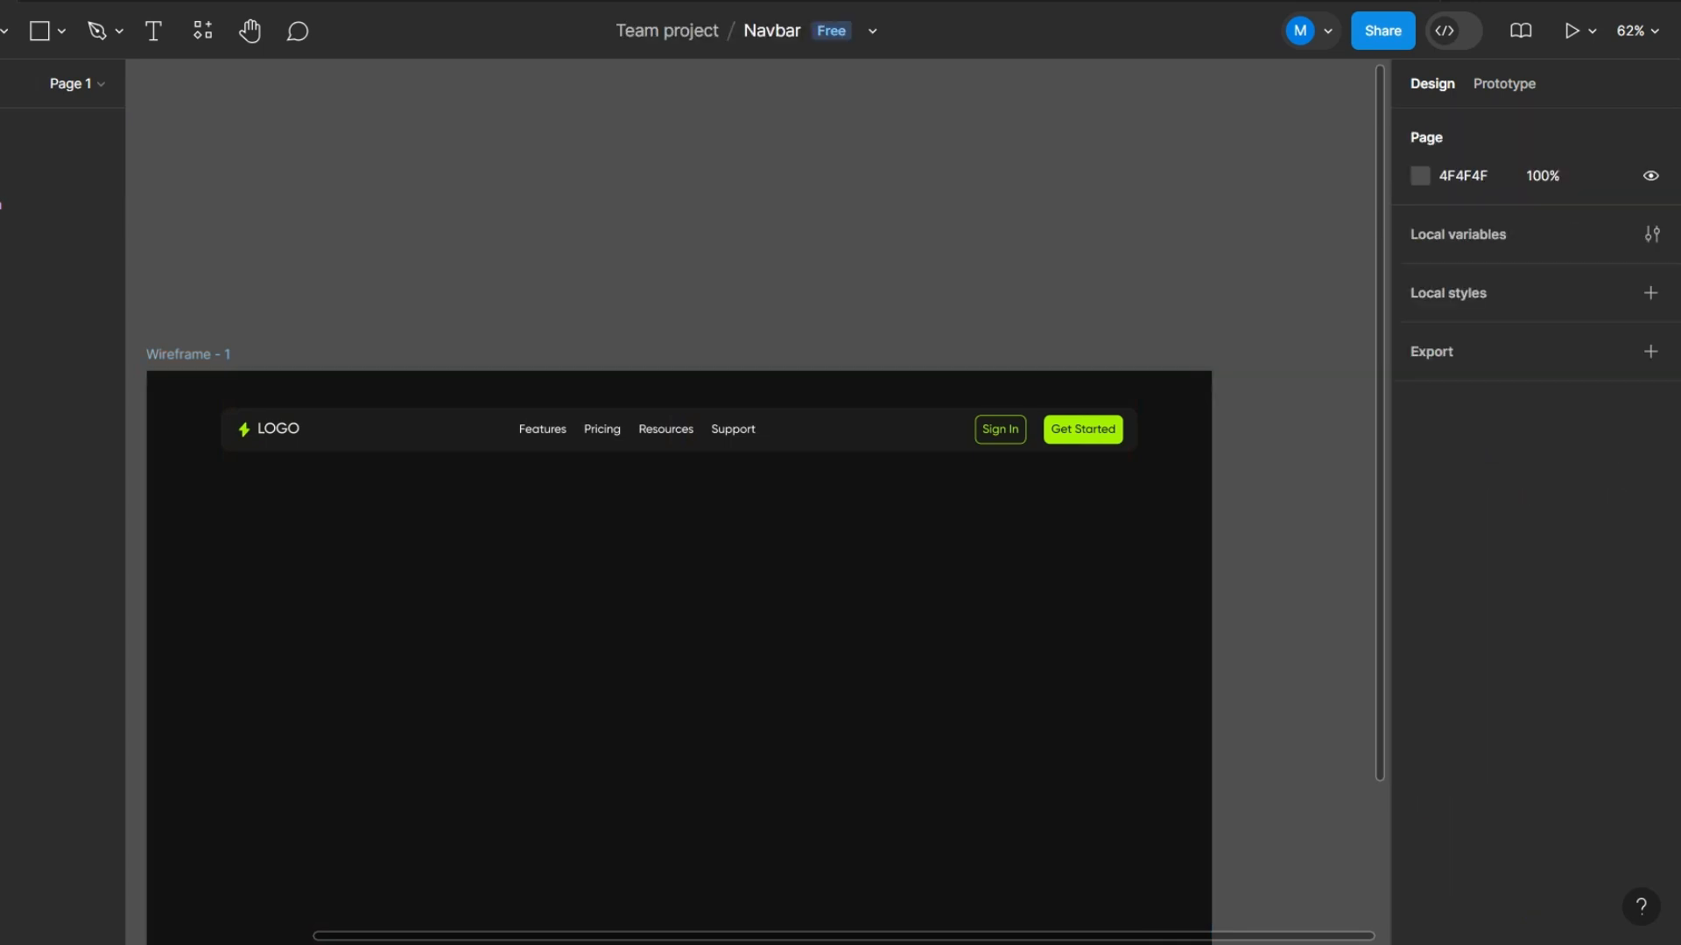